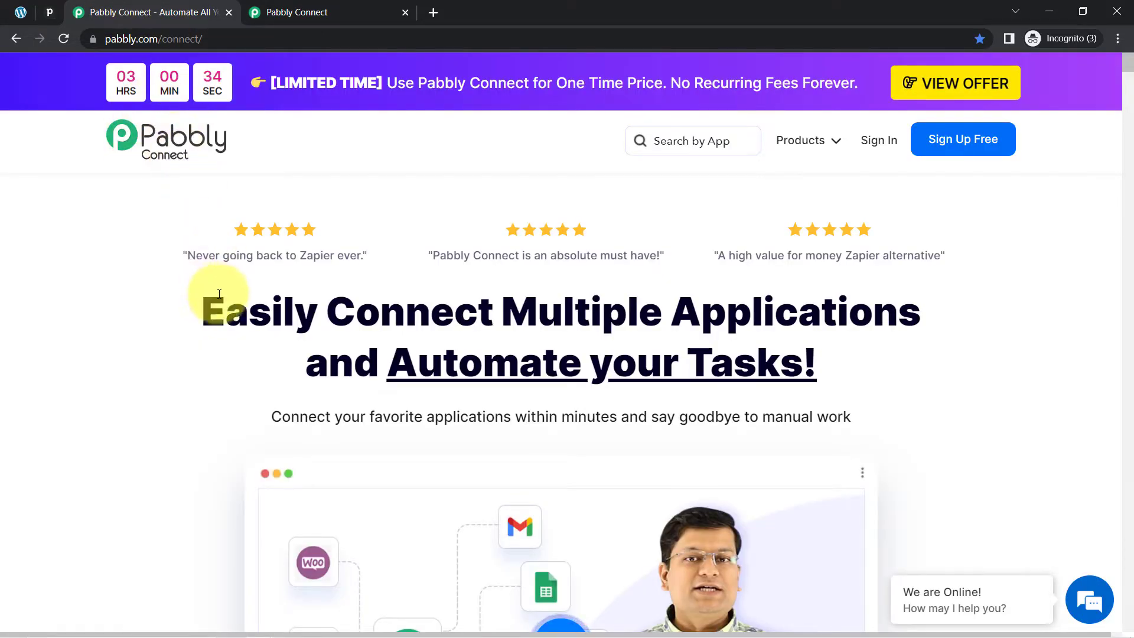
pyautogui.moveTo(217, 301); pyautogui.dragTo(845, 418)
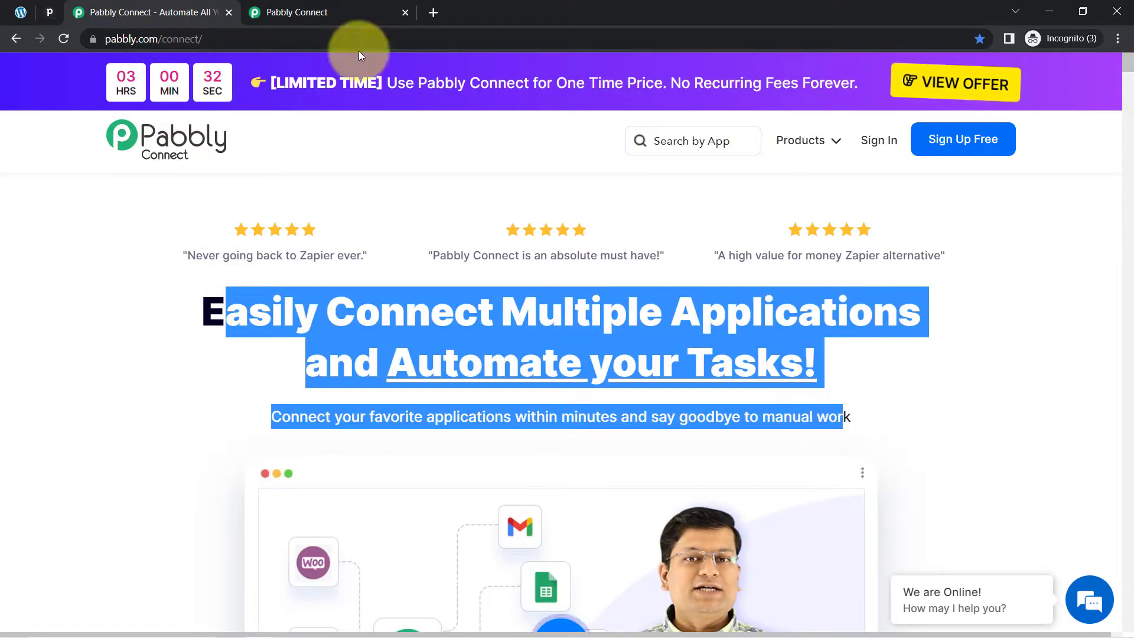
pyautogui.click(344, 5)
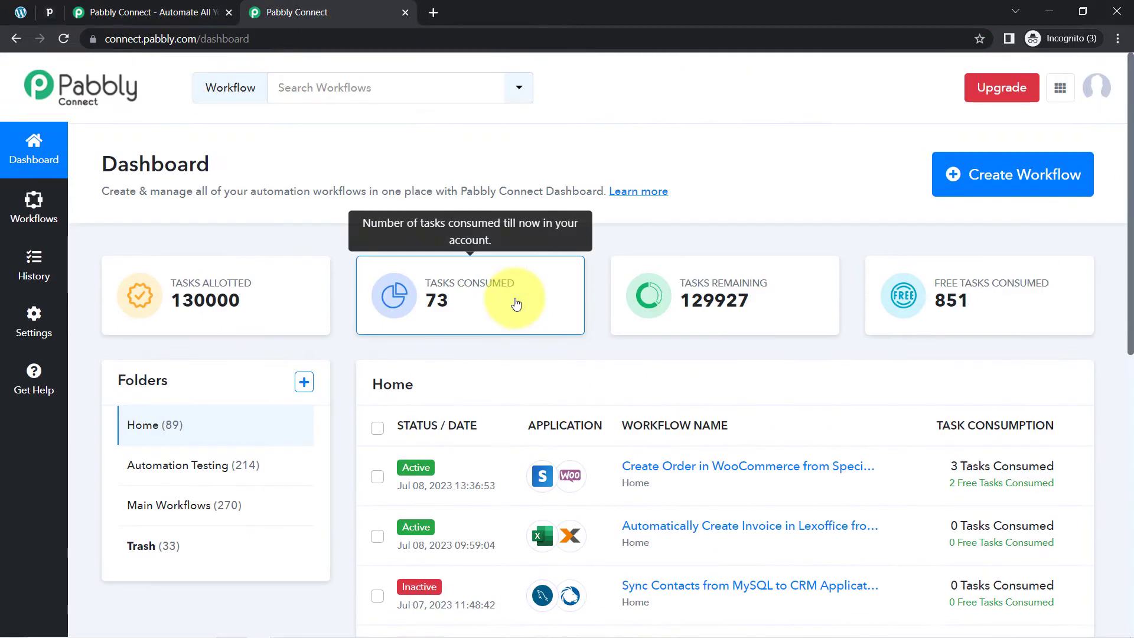
pyautogui.scroll(-3, 288, 168)
pyautogui.click(177, 13)
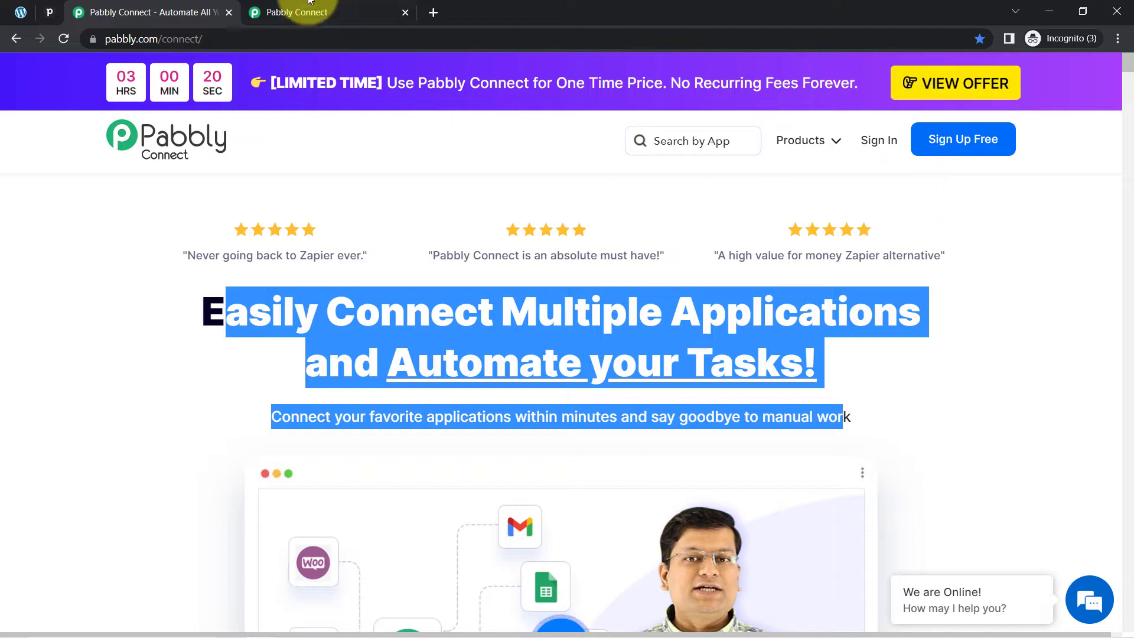
# From the Pabbly Connect dashboard, create a workflow named "Create Contacts in Pipedrive from Gravity Forms Submission"
pyautogui.click(324, 8)
pyautogui.scroll(3, 329, 337)
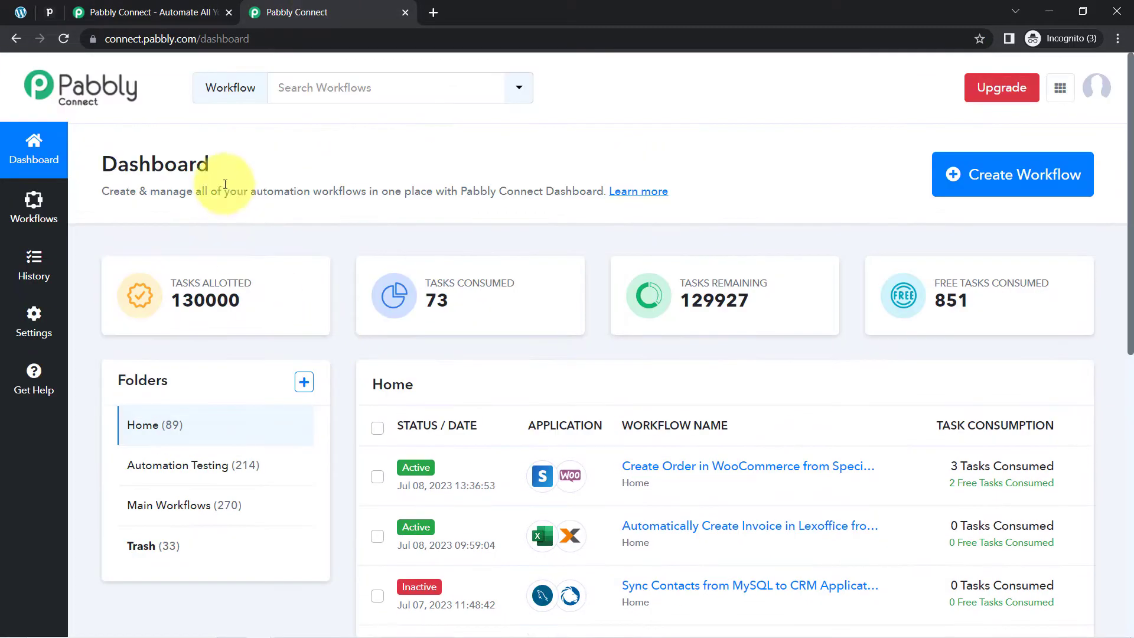
pyautogui.moveTo(99, 167); pyautogui.dragTo(223, 159)
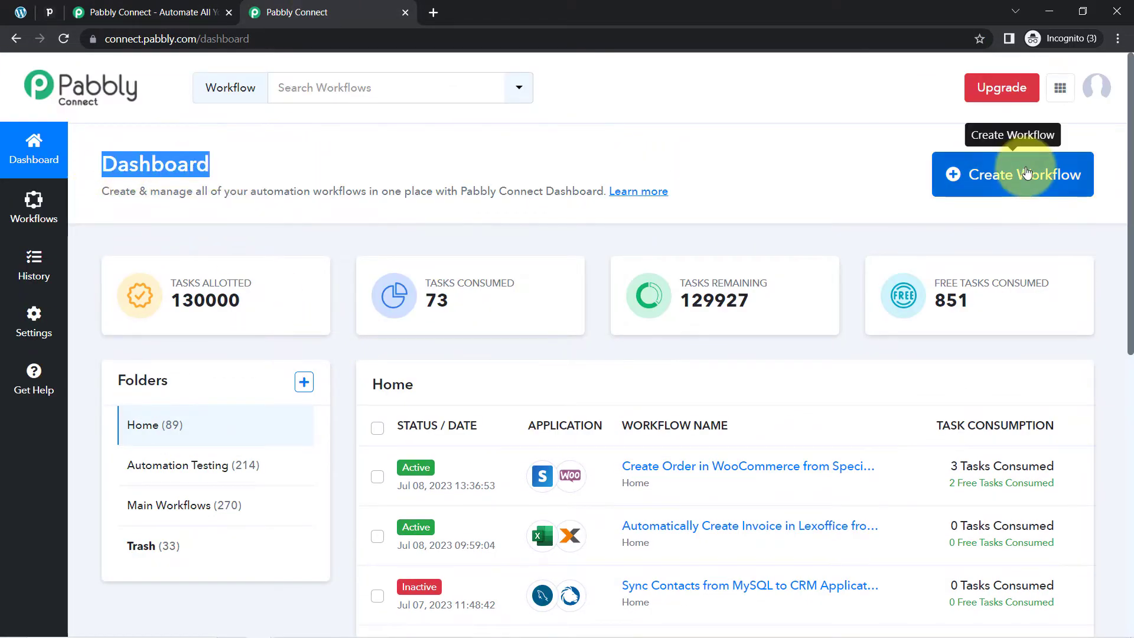
pyautogui.click(1006, 172)
pyautogui.click(579, 350)
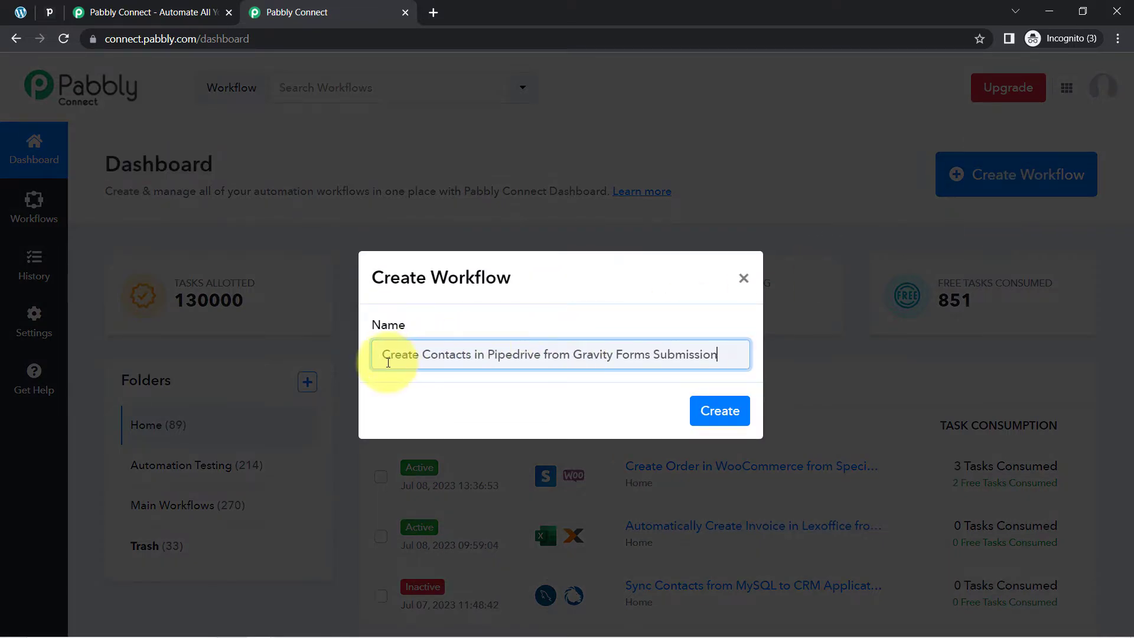
pyautogui.moveTo(404, 361); pyautogui.dragTo(616, 355)
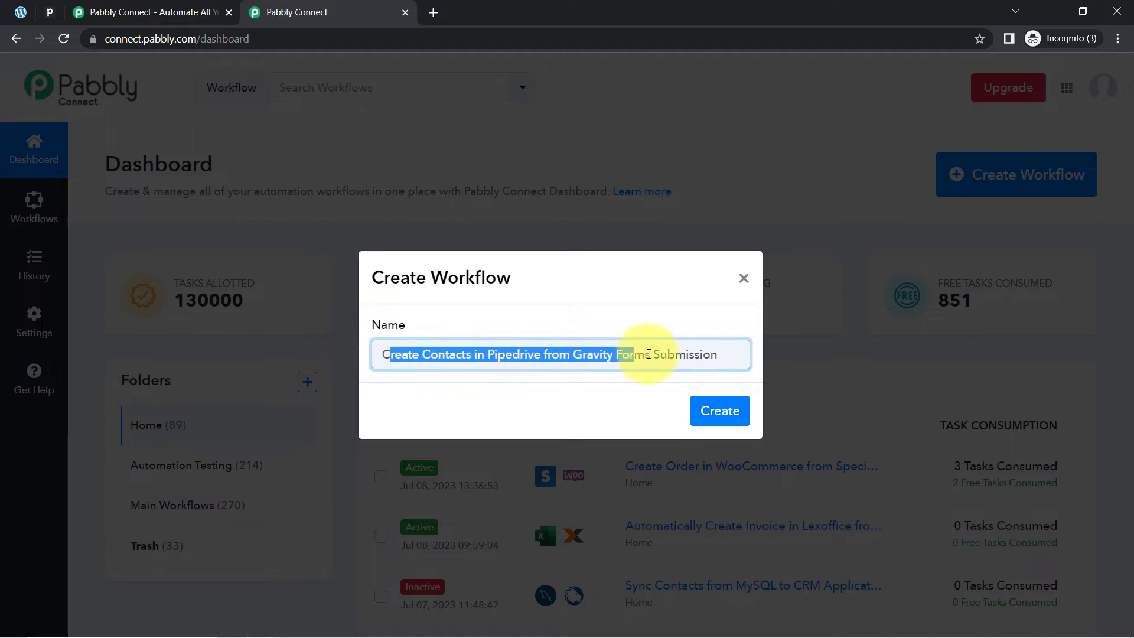
pyautogui.click(719, 411)
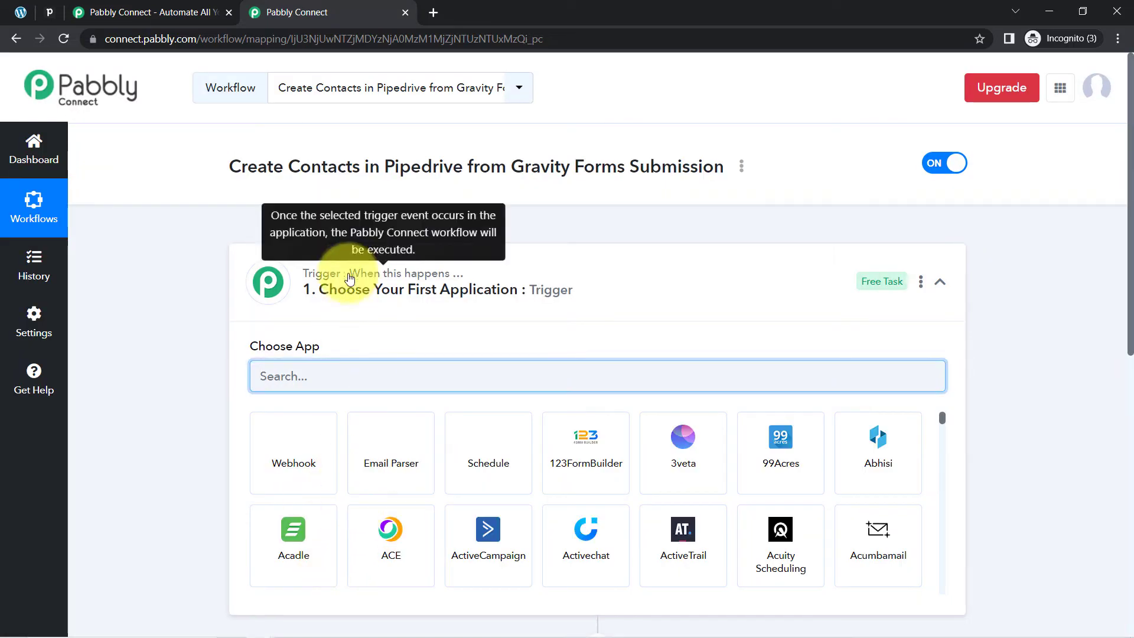
# Choose Gravity Forms as the workflow's trigger application
pyautogui.click(378, 275)
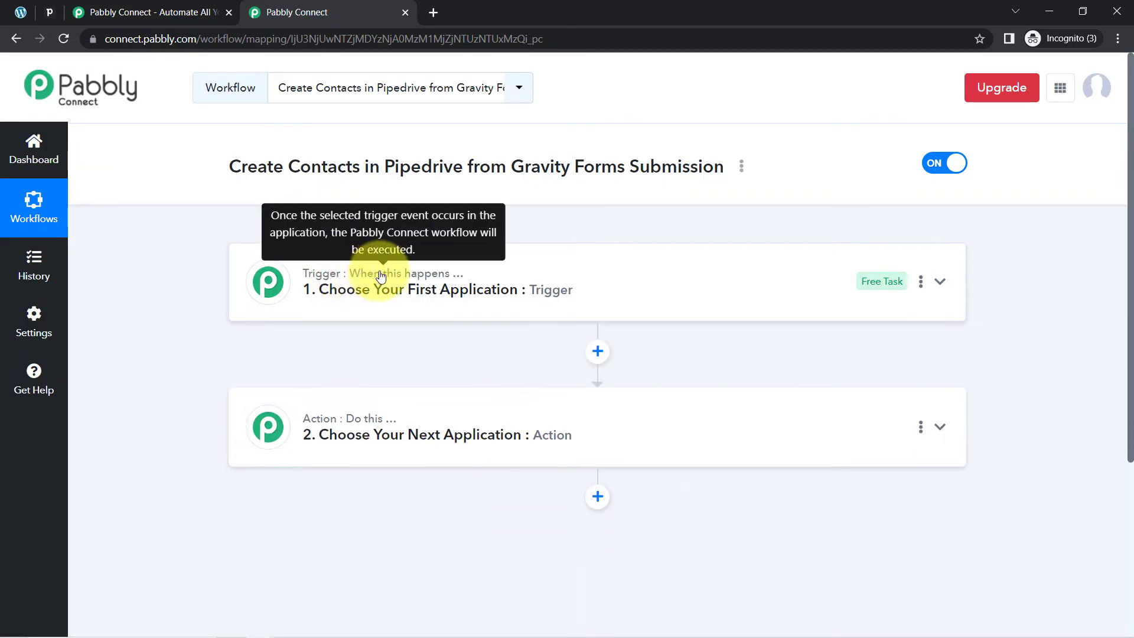
pyautogui.moveTo(352, 422)
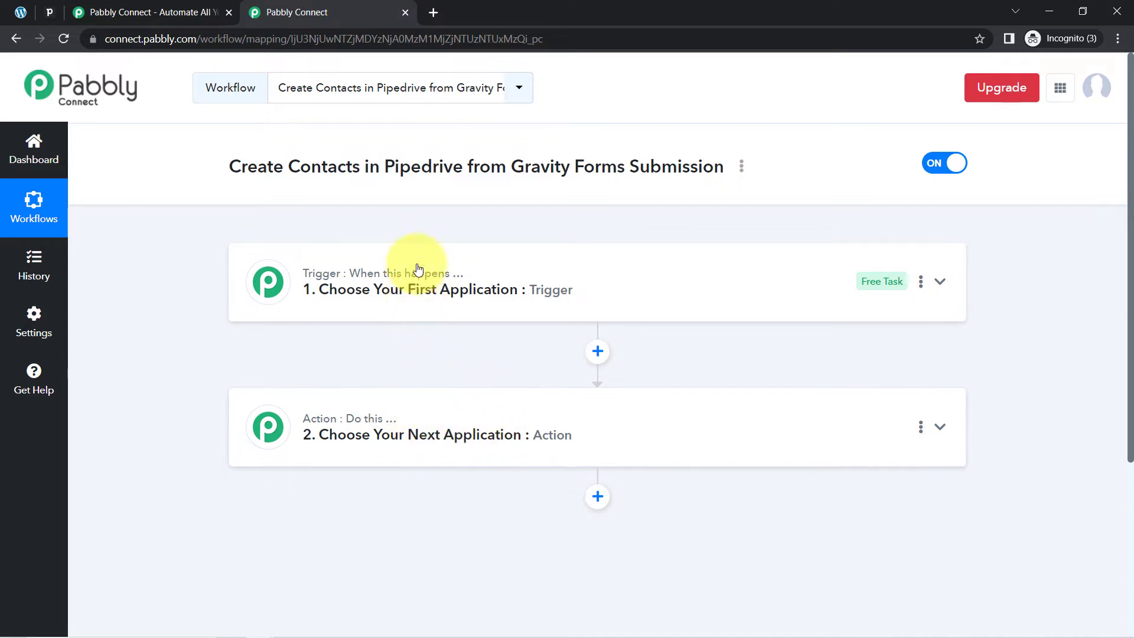
pyautogui.click(416, 289)
pyautogui.moveTo(253, 172); pyautogui.dragTo(650, 167)
pyautogui.click(297, 390)
pyautogui.click(297, 384)
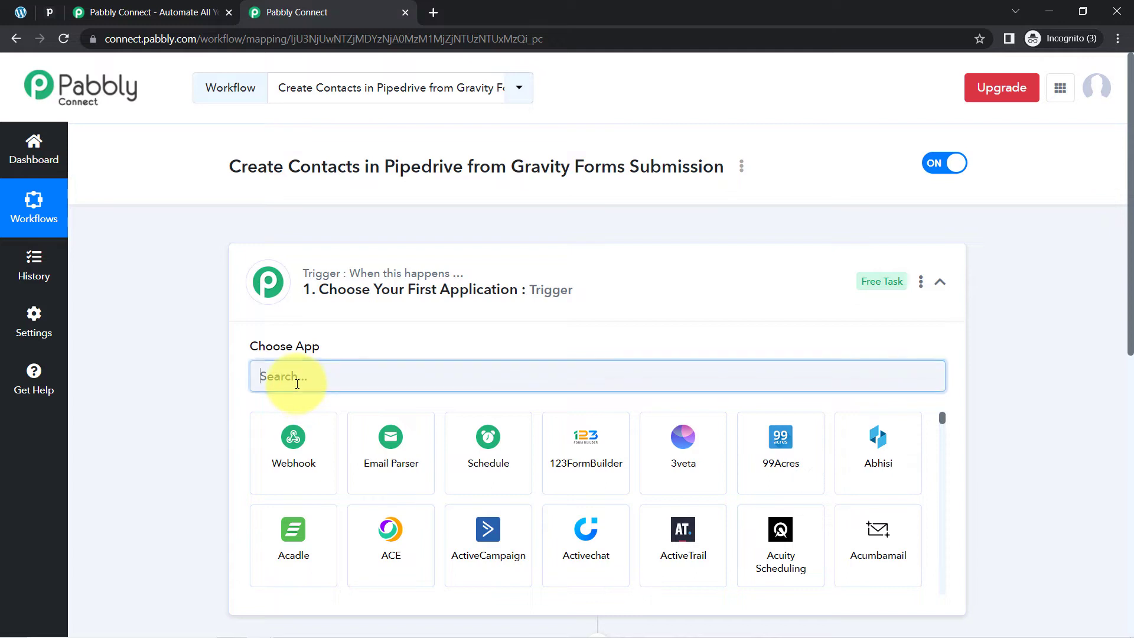
pyautogui.write('grav')
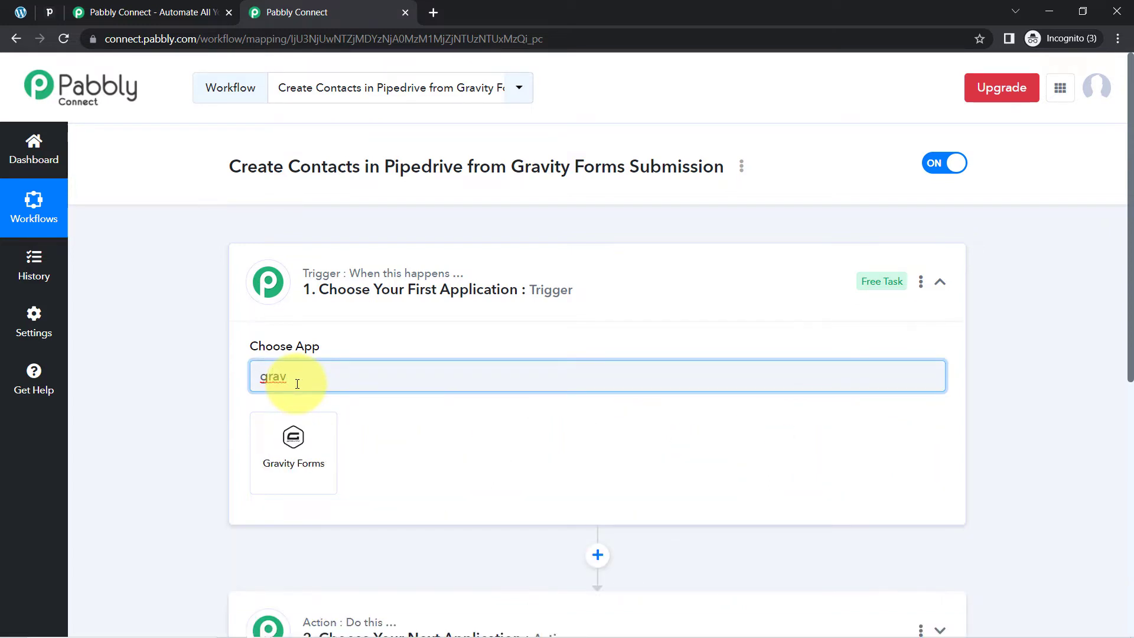
pyautogui.click(293, 435)
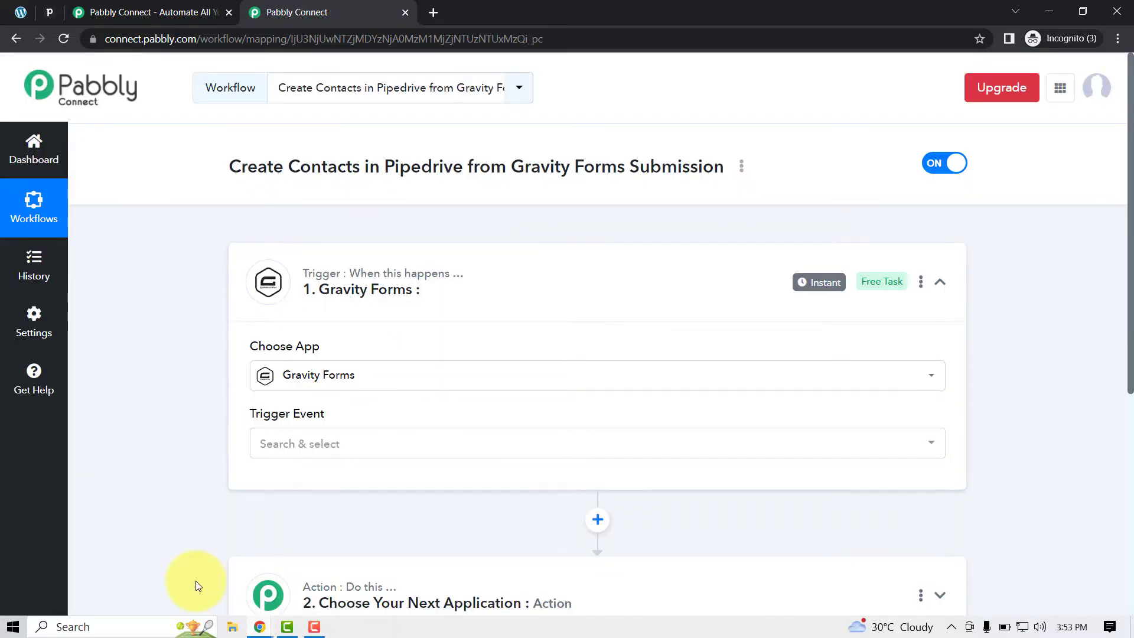
# Set the Gravity Forms trigger event to New Response
pyautogui.scroll(-3, 312, 170)
pyautogui.scroll(2, 312, 171)
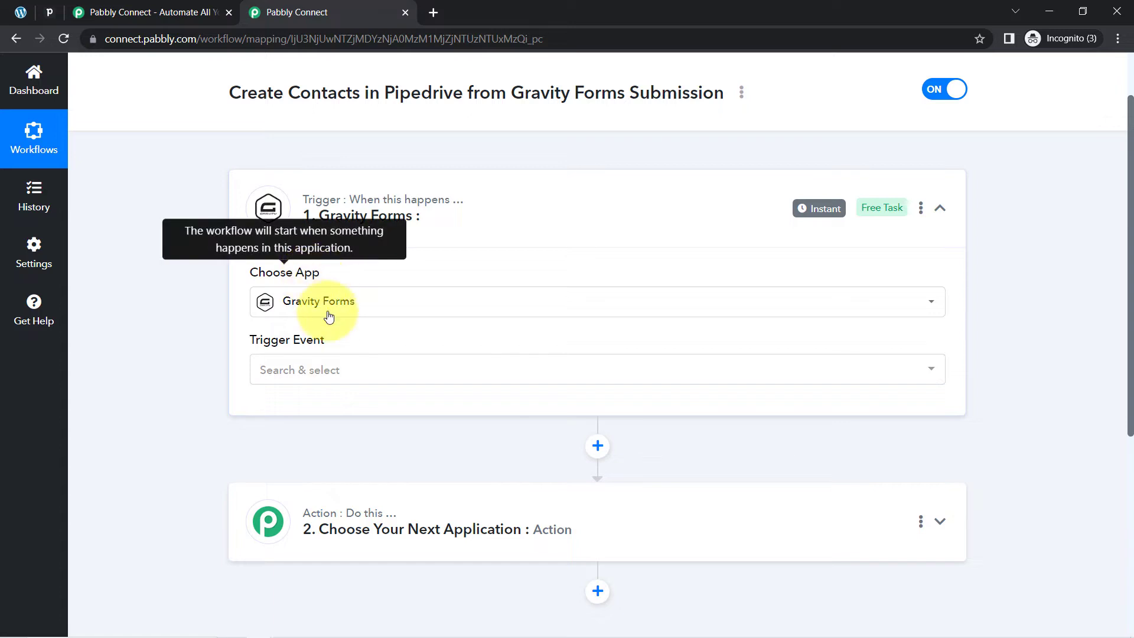
pyautogui.click(292, 375)
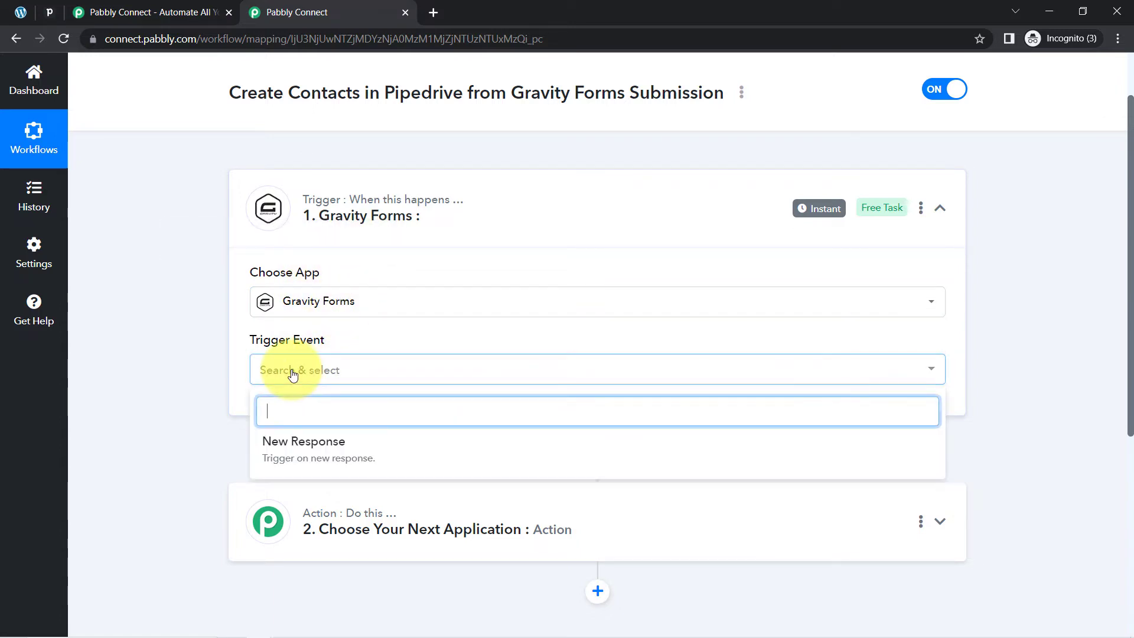
pyautogui.click(294, 455)
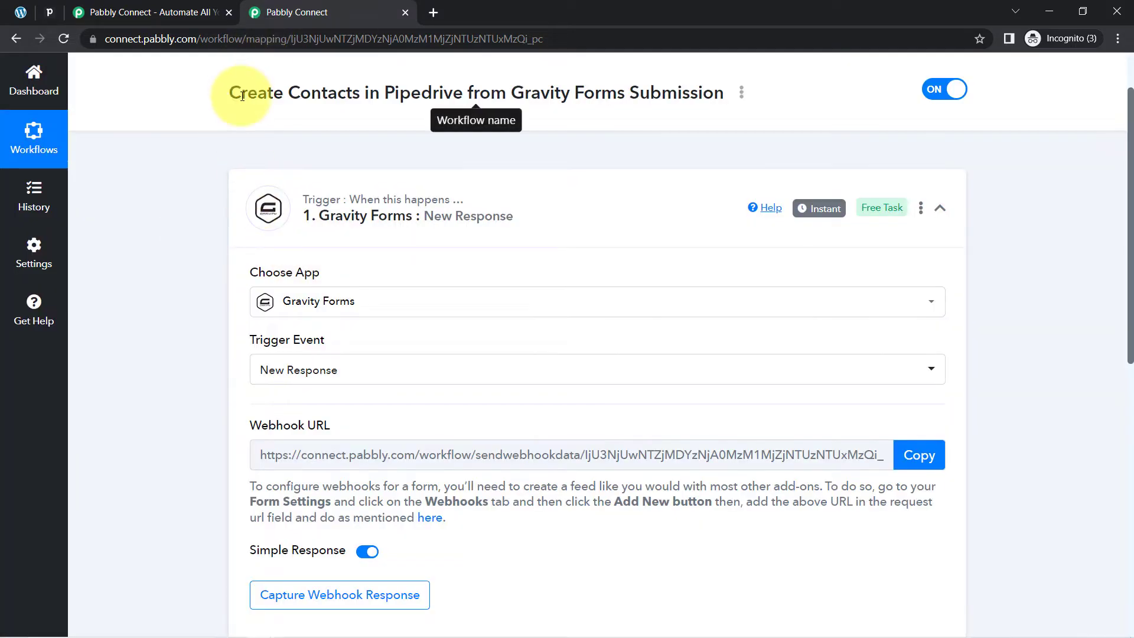
pyautogui.moveTo(242, 96); pyautogui.dragTo(631, 99)
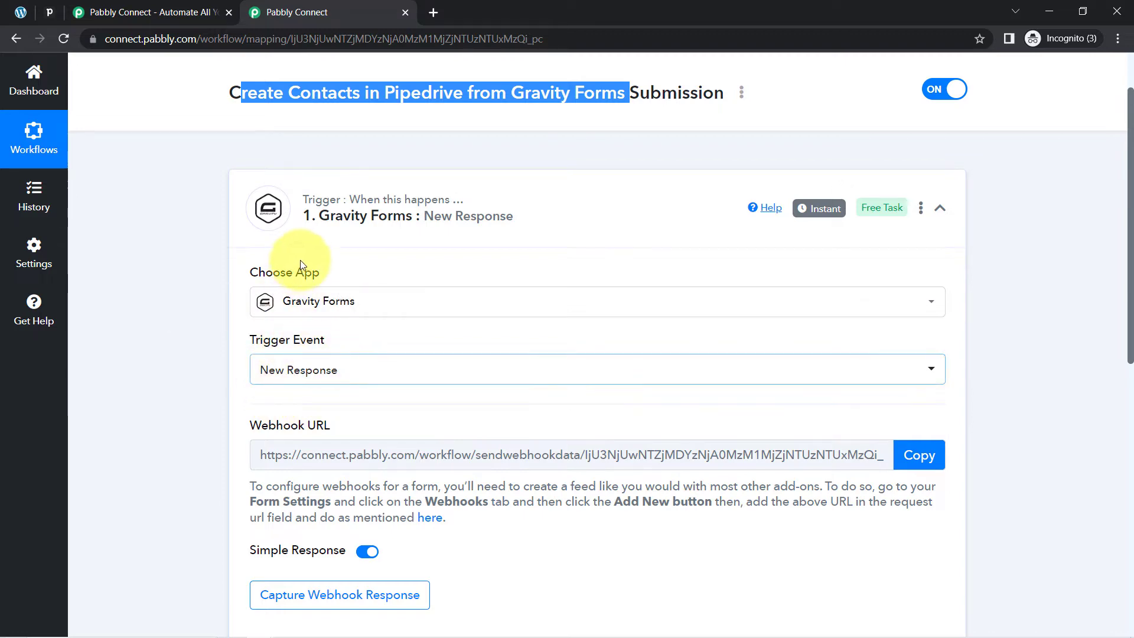
# Choose Pipedrive as the action application with the Create a Person event, and collapse both workflow steps
pyautogui.scroll(-8, 199, 402)
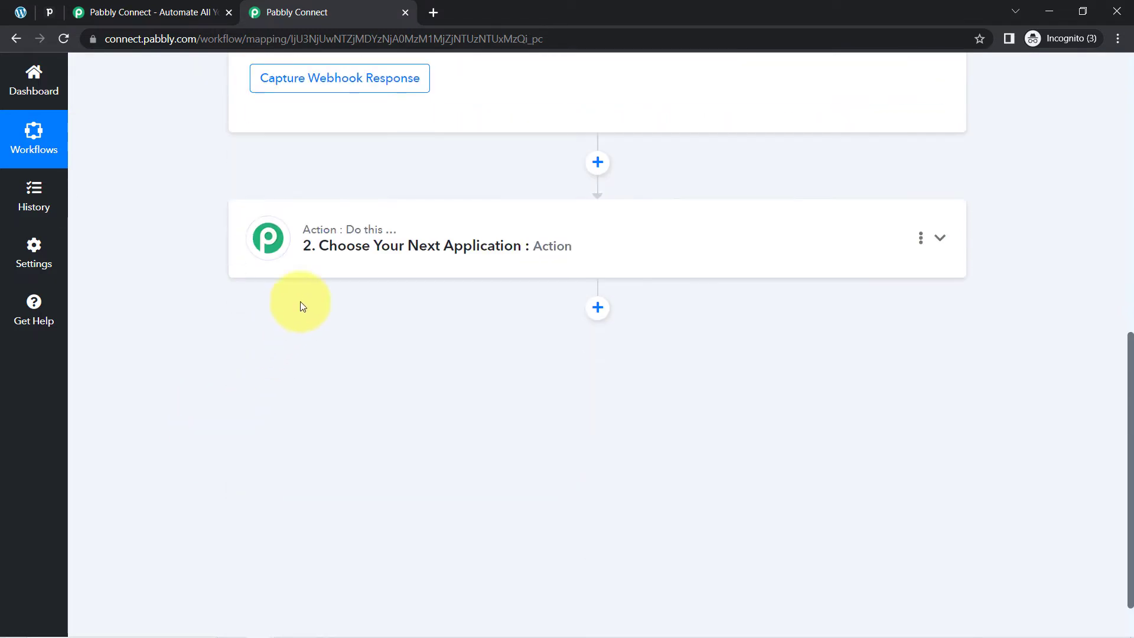
pyautogui.click(348, 260)
pyautogui.click(289, 338)
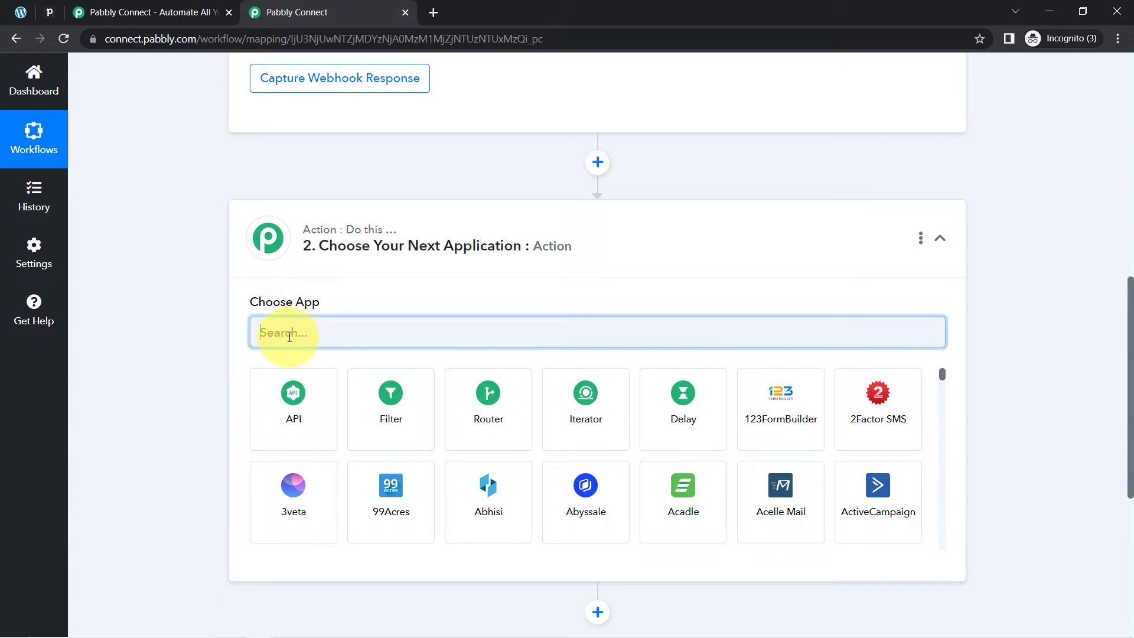
pyautogui.write('pipedr')
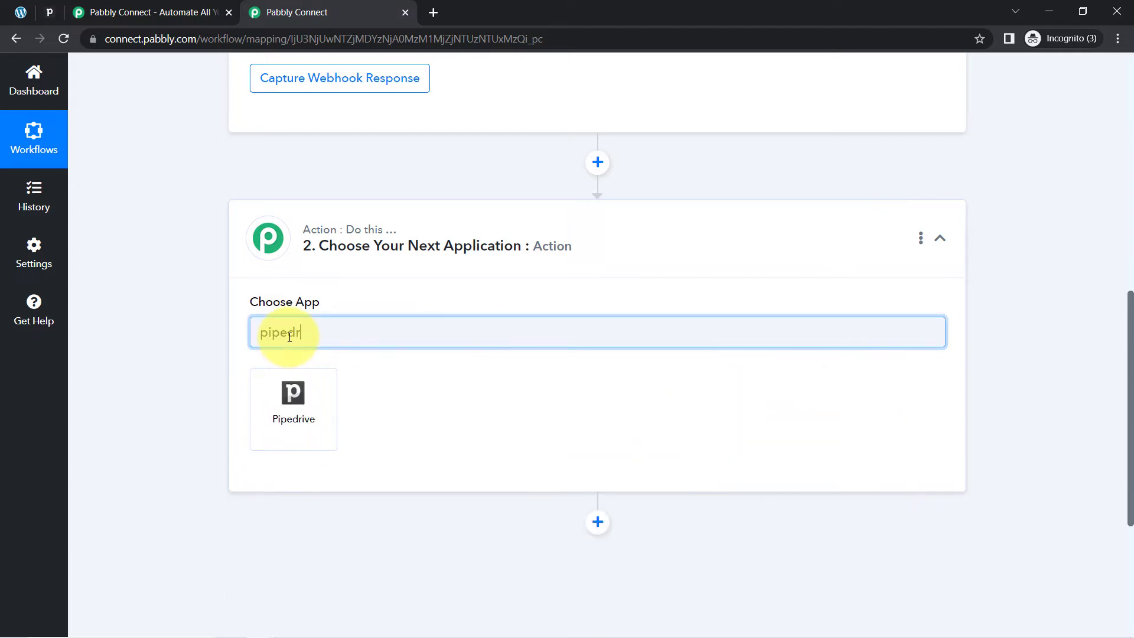
pyautogui.click(298, 418)
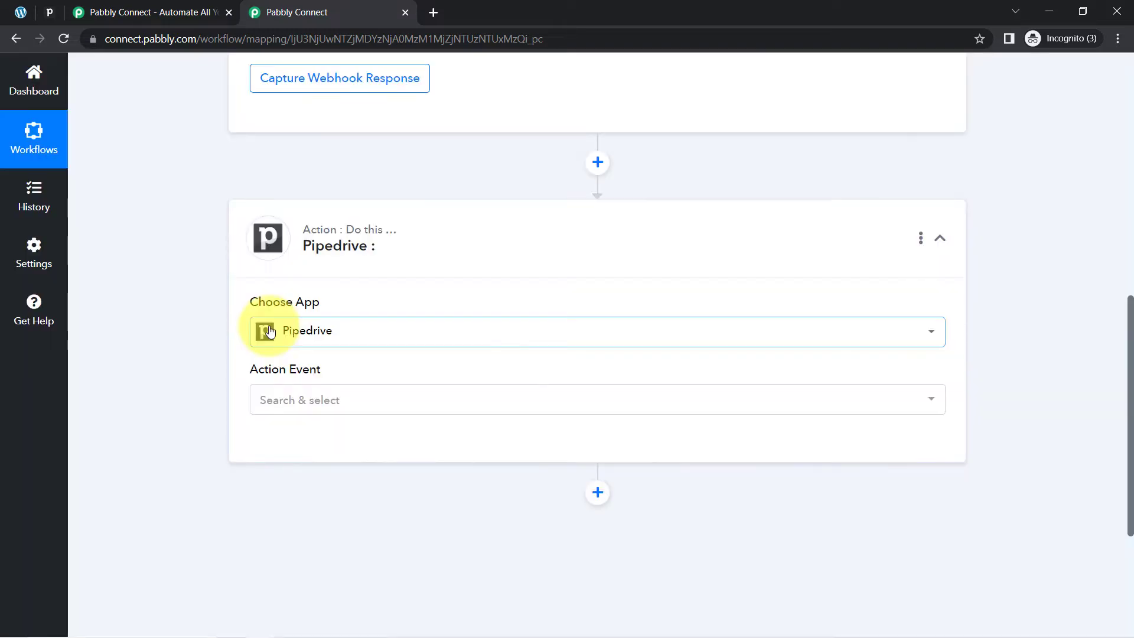
pyautogui.click(273, 398)
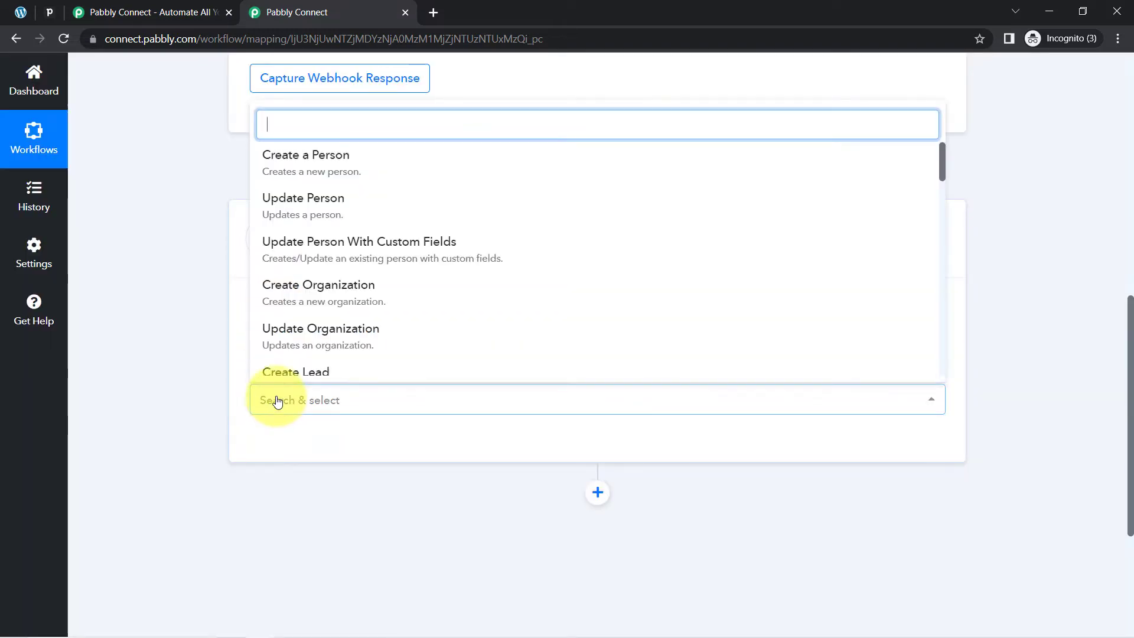
pyautogui.click(327, 160)
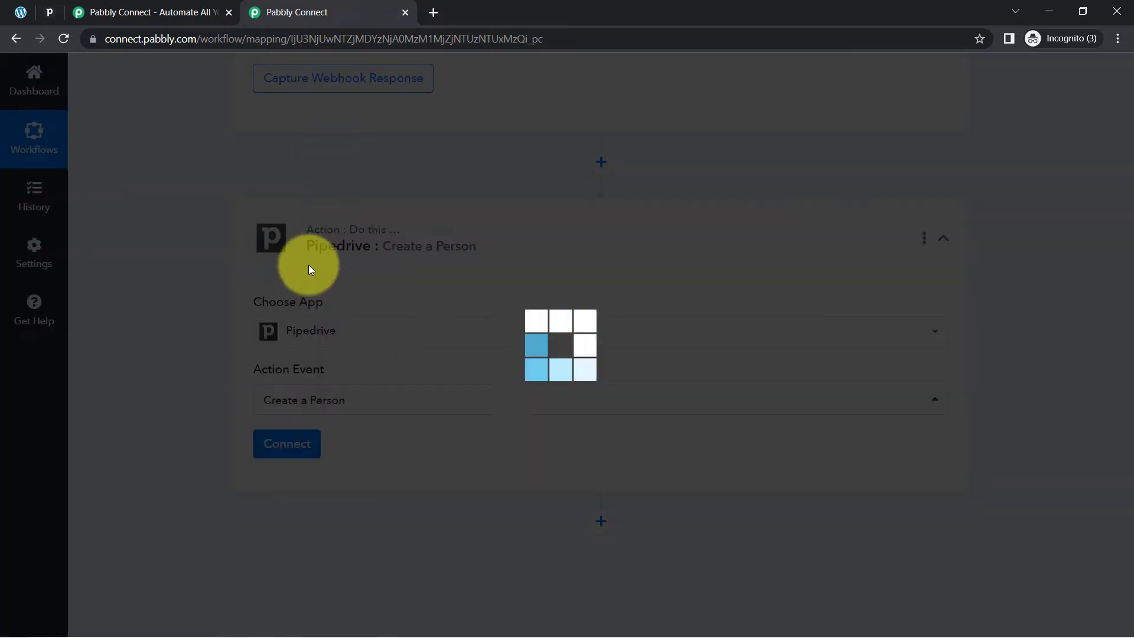
pyautogui.click(345, 260)
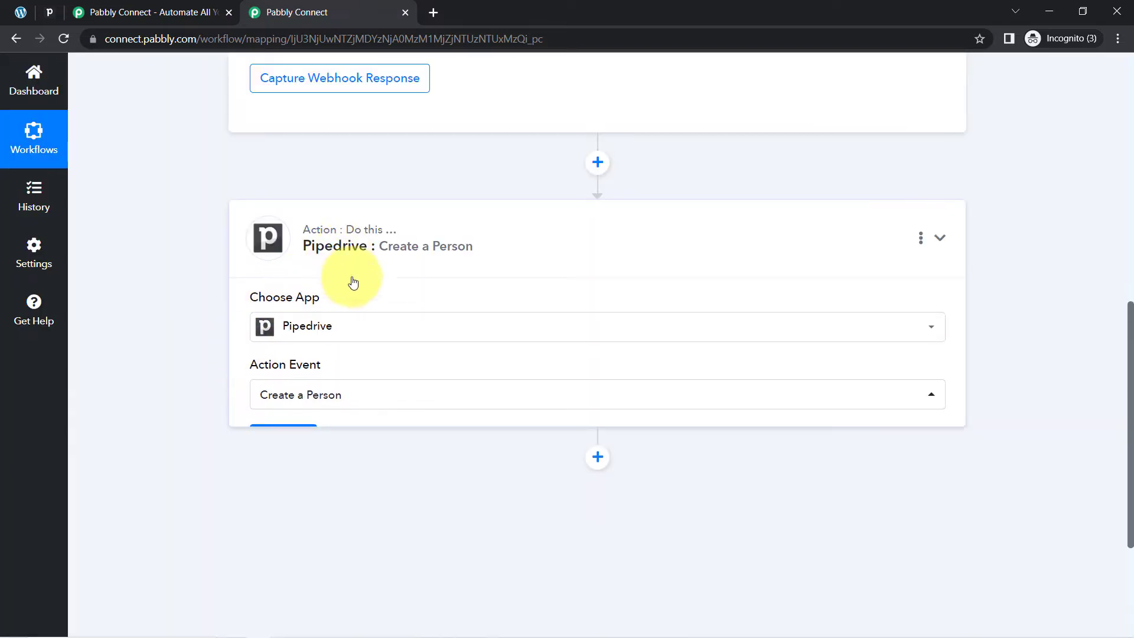
pyautogui.scroll(10, 355, 281)
pyautogui.click(351, 277)
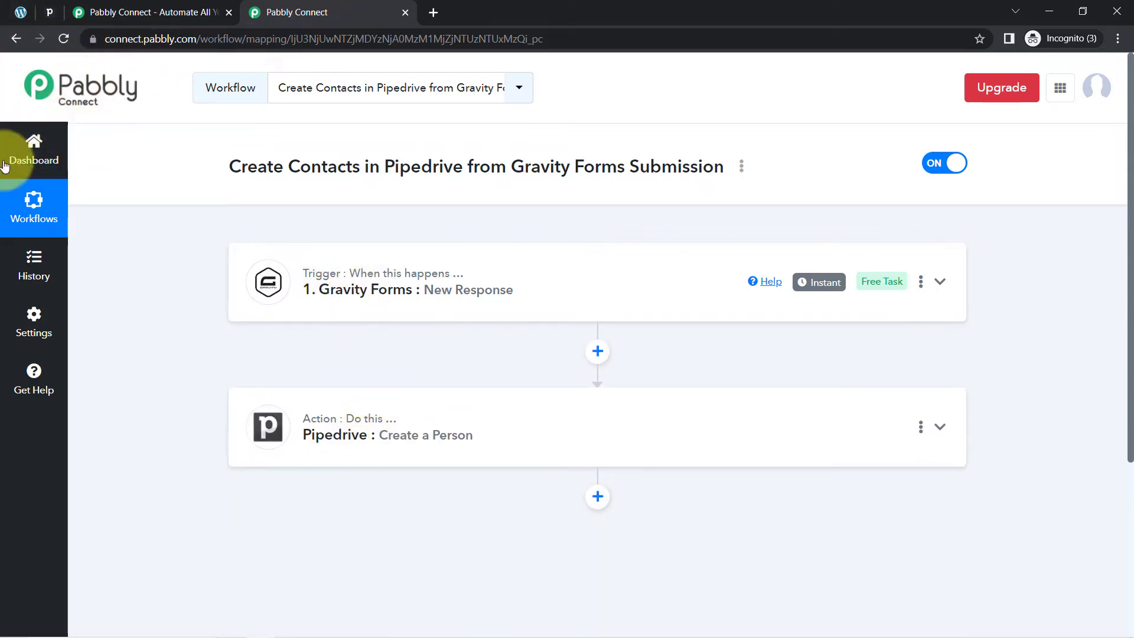
# Expand the Gravity Forms trigger, copy its webhook URL and review the webhook setup instructions
pyautogui.click(355, 309)
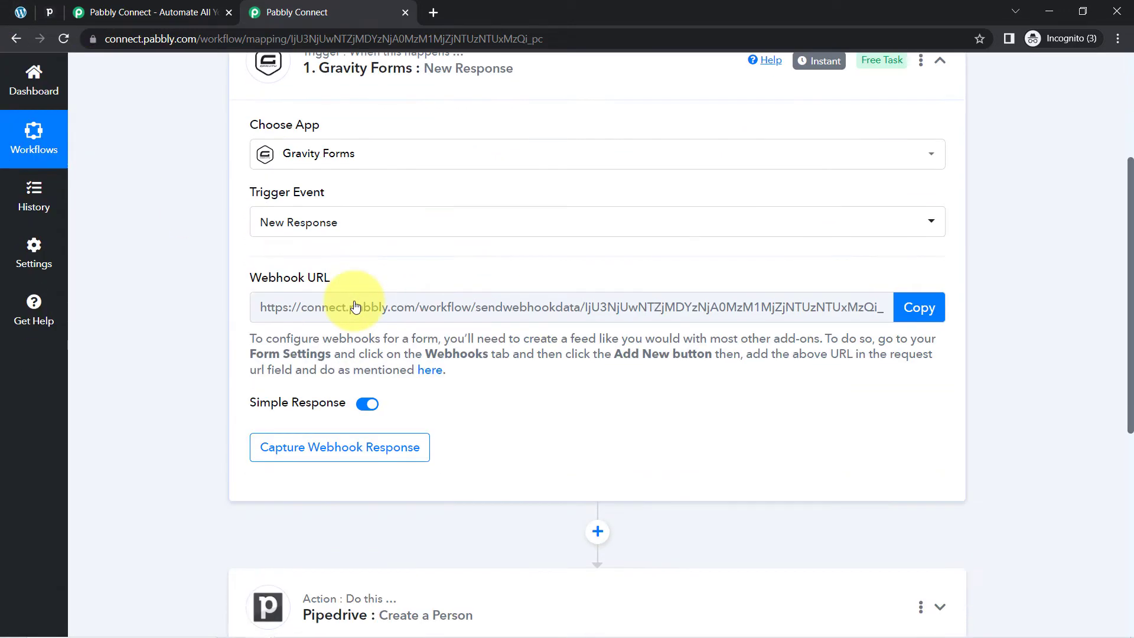
pyautogui.moveTo(260, 278); pyautogui.dragTo(392, 279)
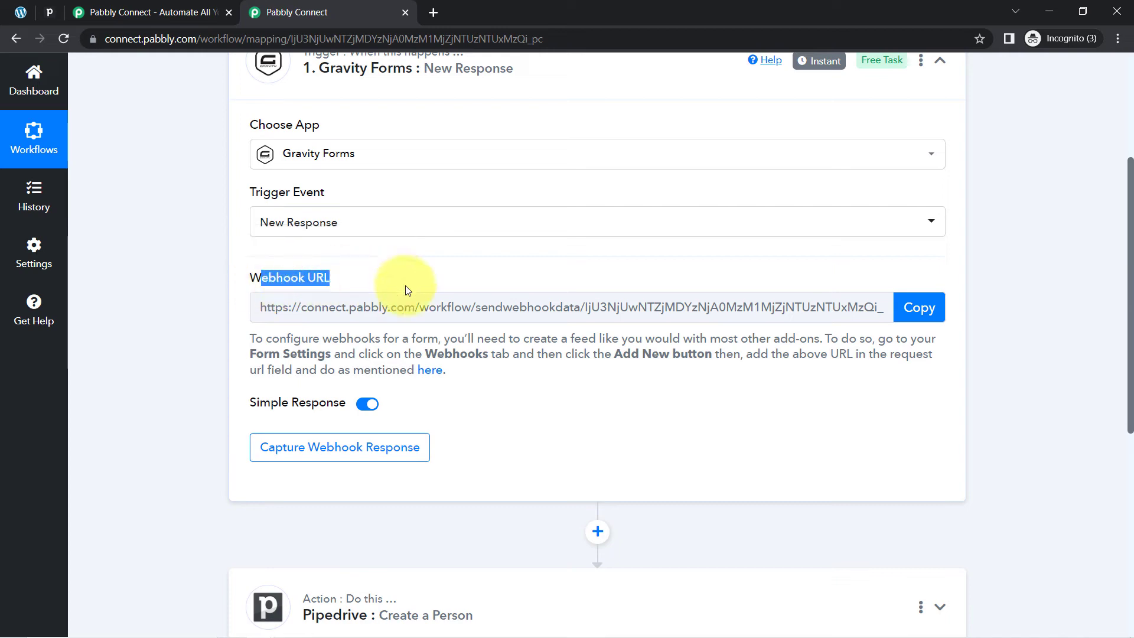
pyautogui.click(919, 309)
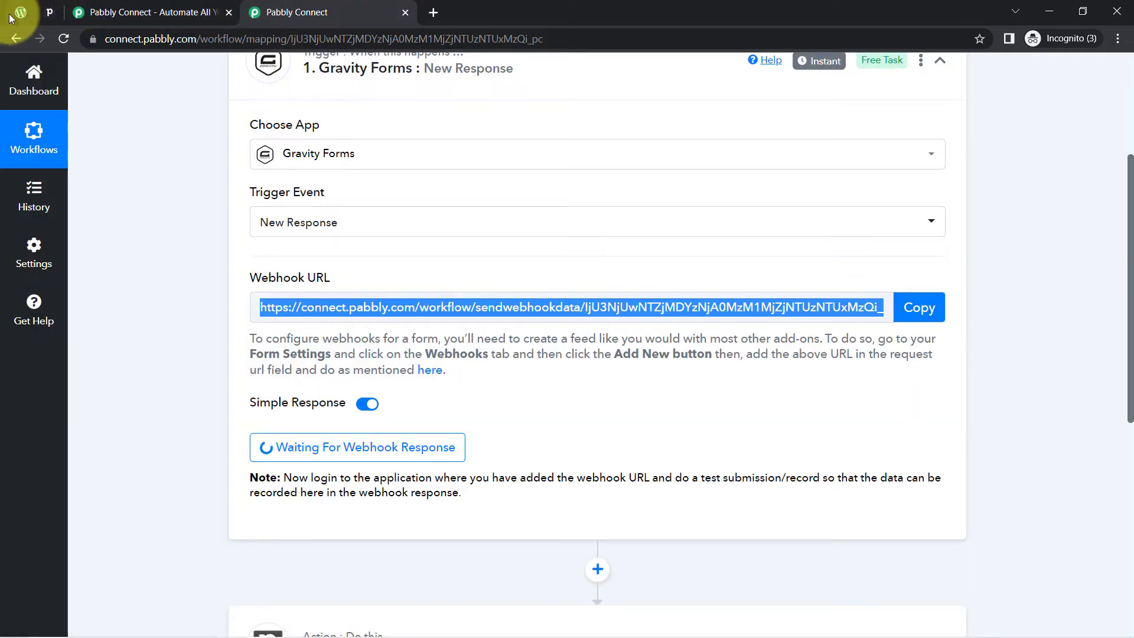
pyautogui.click(20, 11)
pyautogui.click(295, 13)
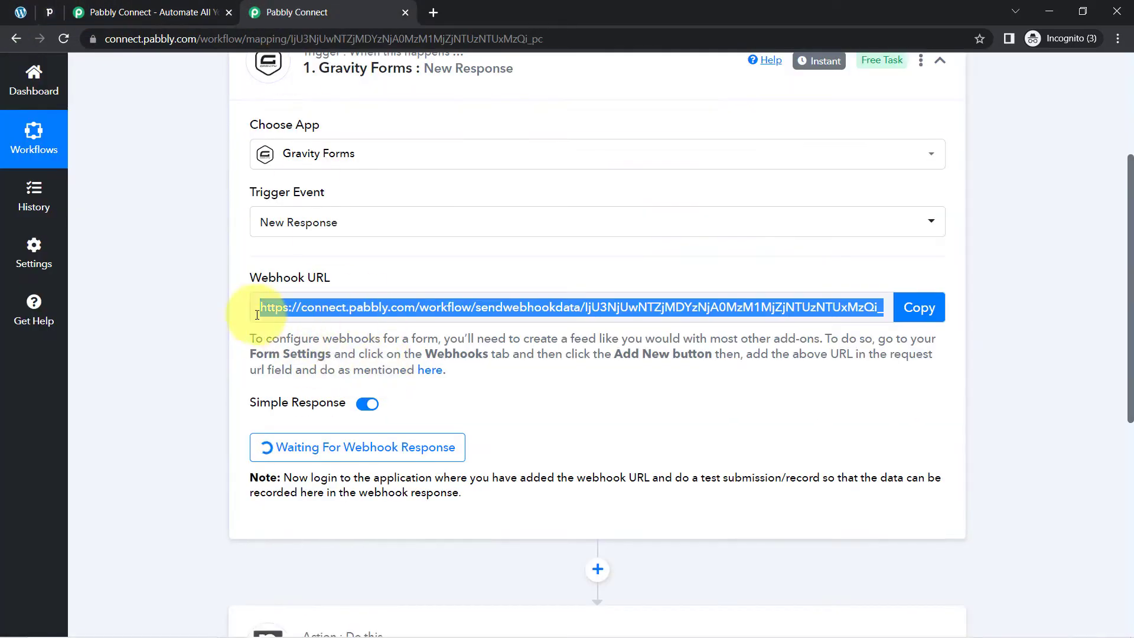
pyautogui.moveTo(255, 339); pyautogui.dragTo(489, 377)
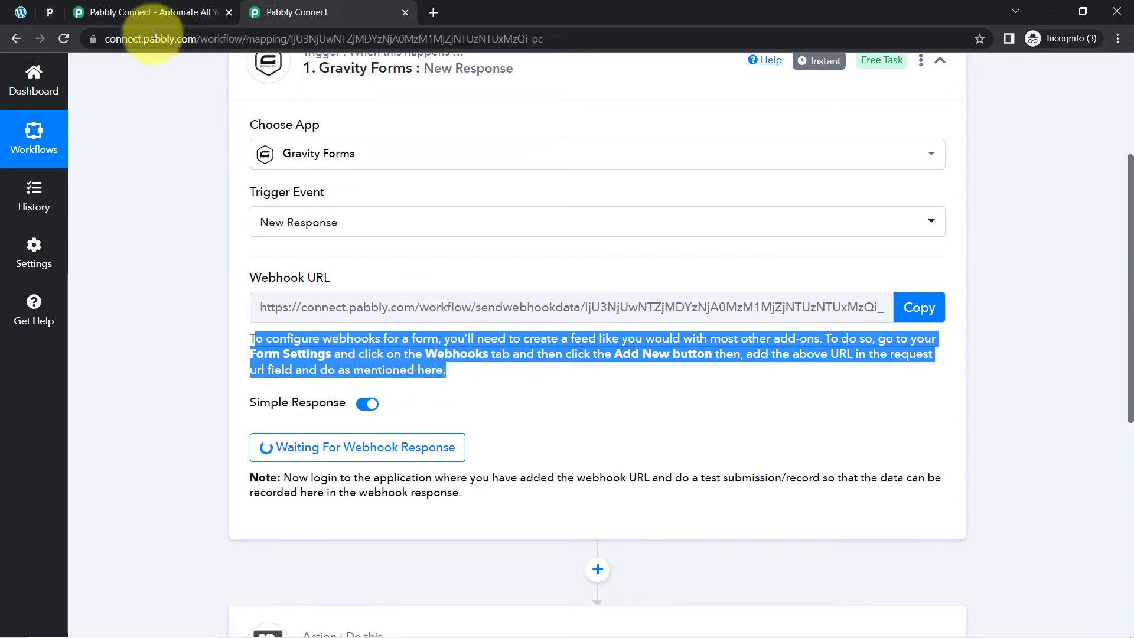
# Switch to the Gravity Forms list in WordPress, open Contact Form in the form editor and review its fields
pyautogui.click(20, 12)
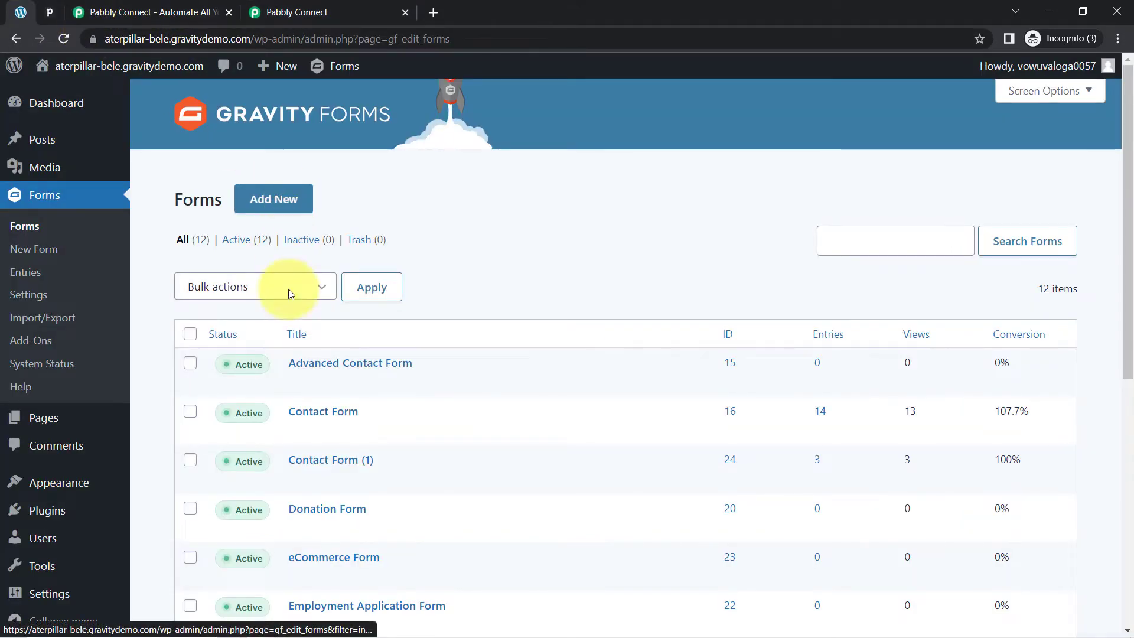
pyautogui.scroll(-8, 304, 378)
pyautogui.scroll(4, 307, 374)
pyautogui.scroll(4, 307, 375)
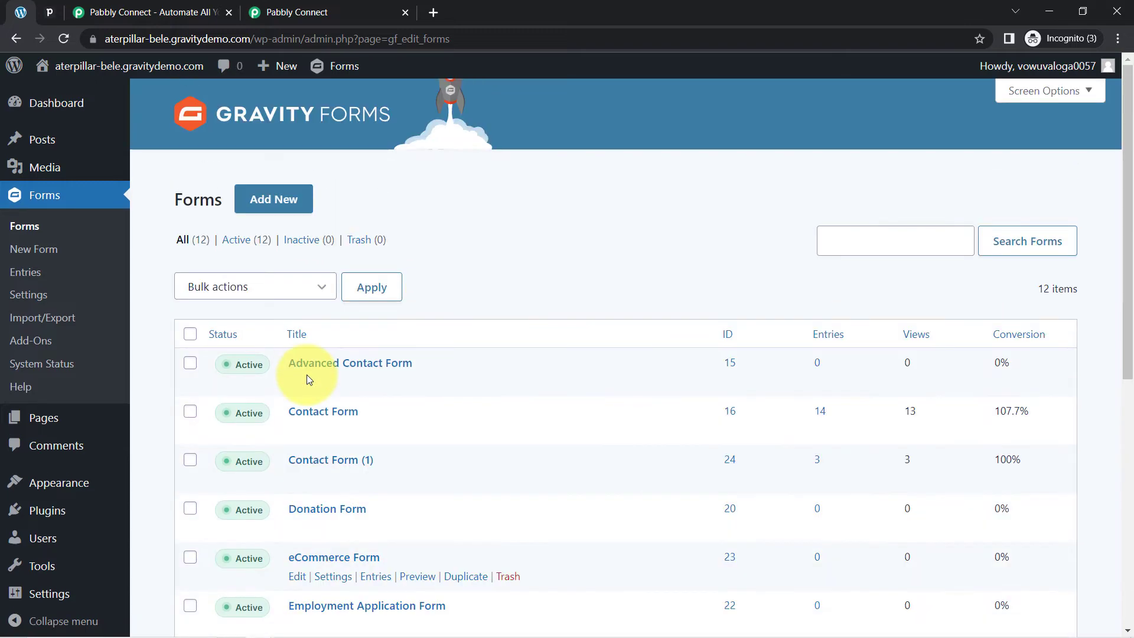
pyautogui.scroll(-2, 364, 317)
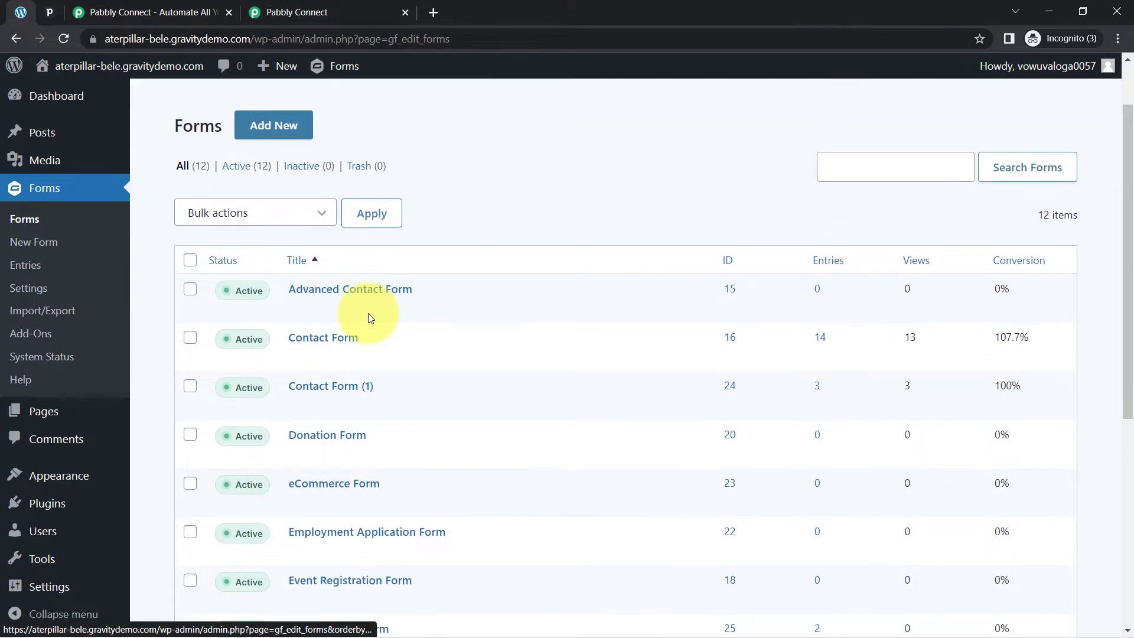
pyautogui.scroll(-1, 332, 195)
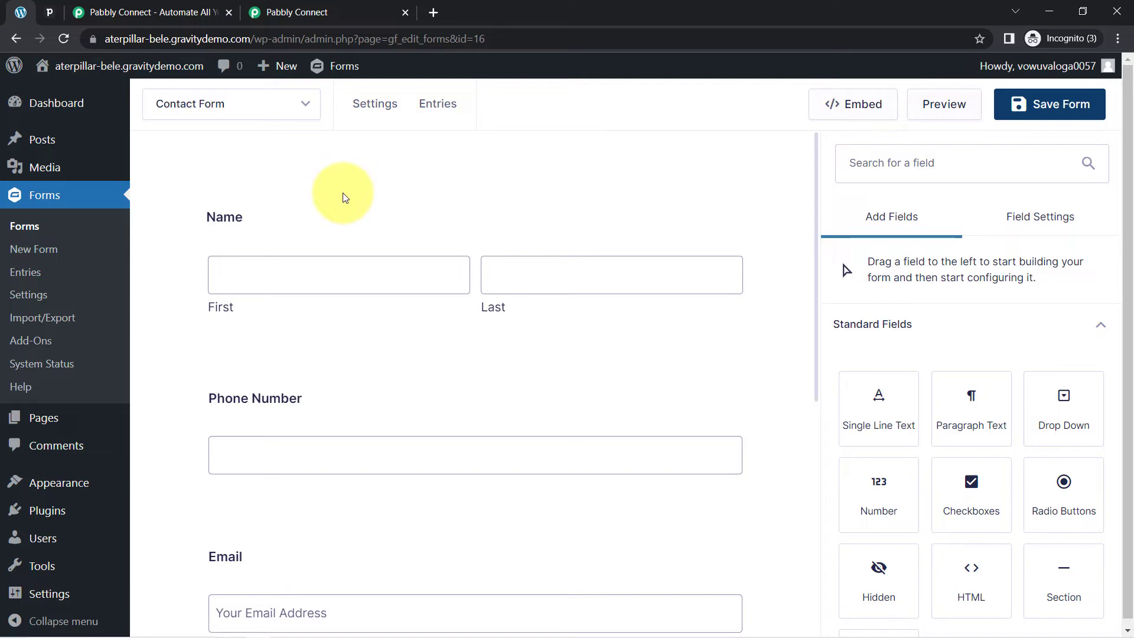
pyautogui.scroll(-6, 378, 451)
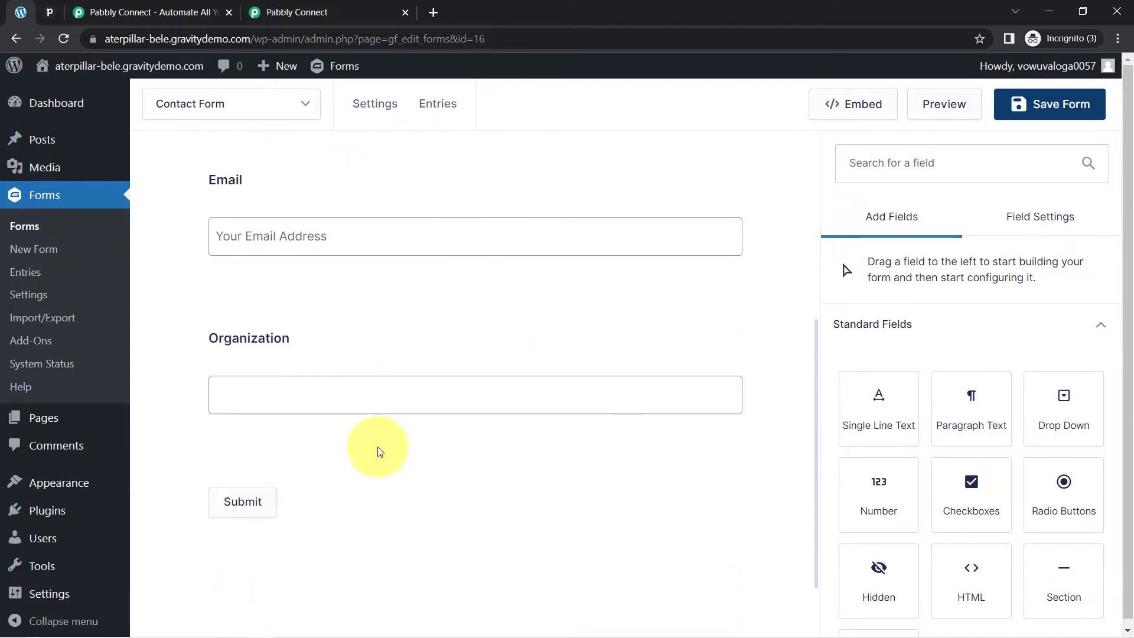
# Open the Webhooks settings of the Contact Form
pyautogui.scroll(6, 378, 451)
pyautogui.moveTo(354, 101)
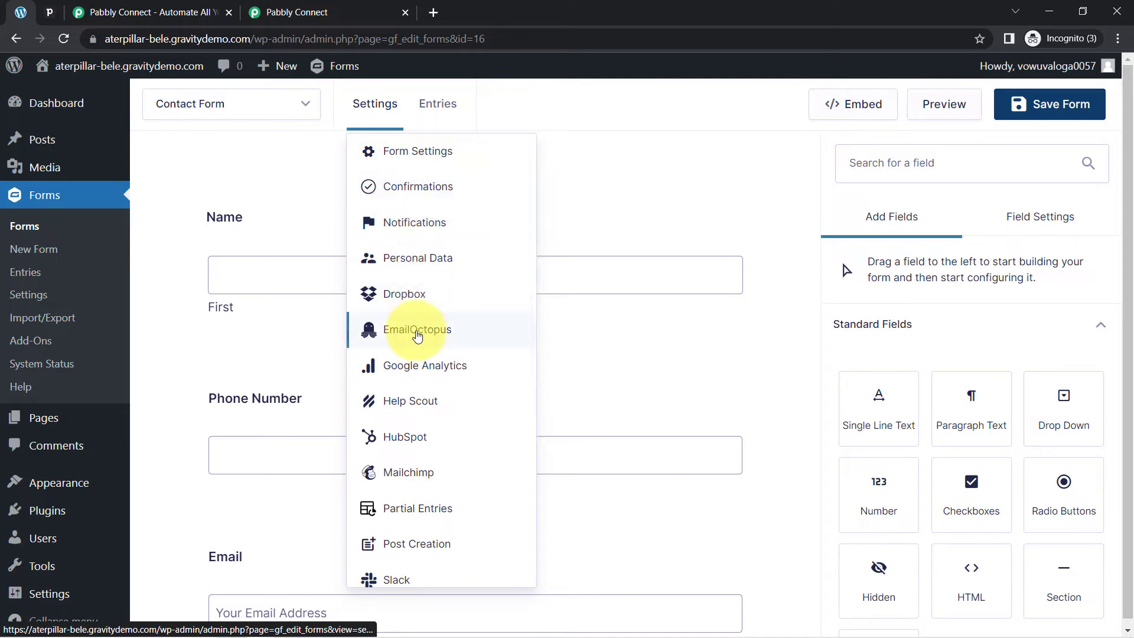
pyautogui.scroll(-2, 411, 424)
pyautogui.scroll(-2, 412, 423)
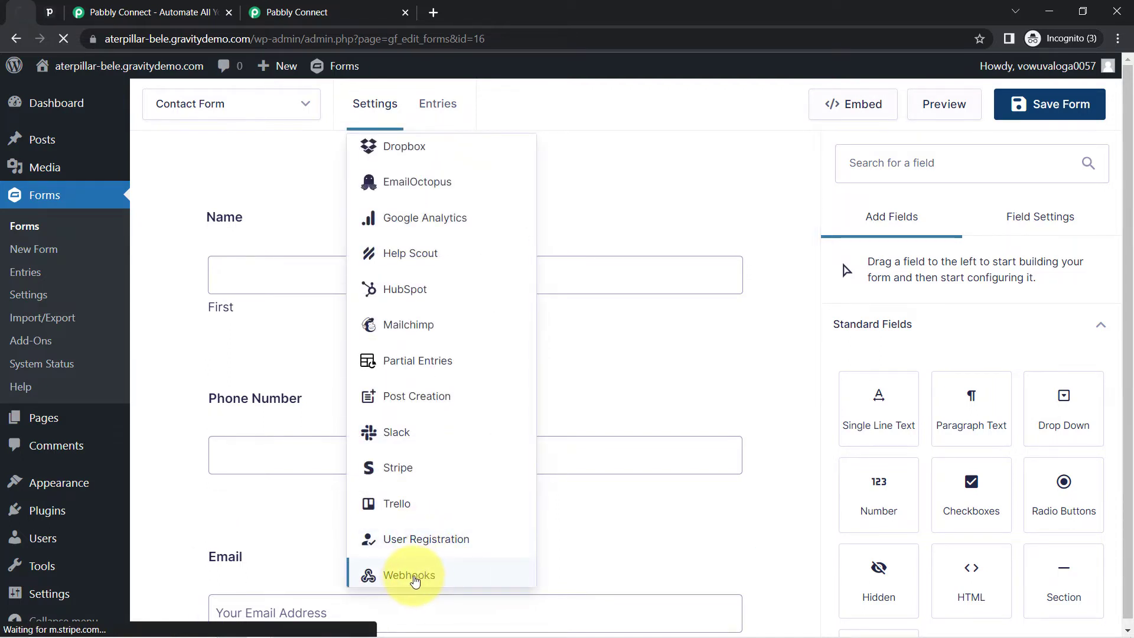
pyautogui.click(409, 575)
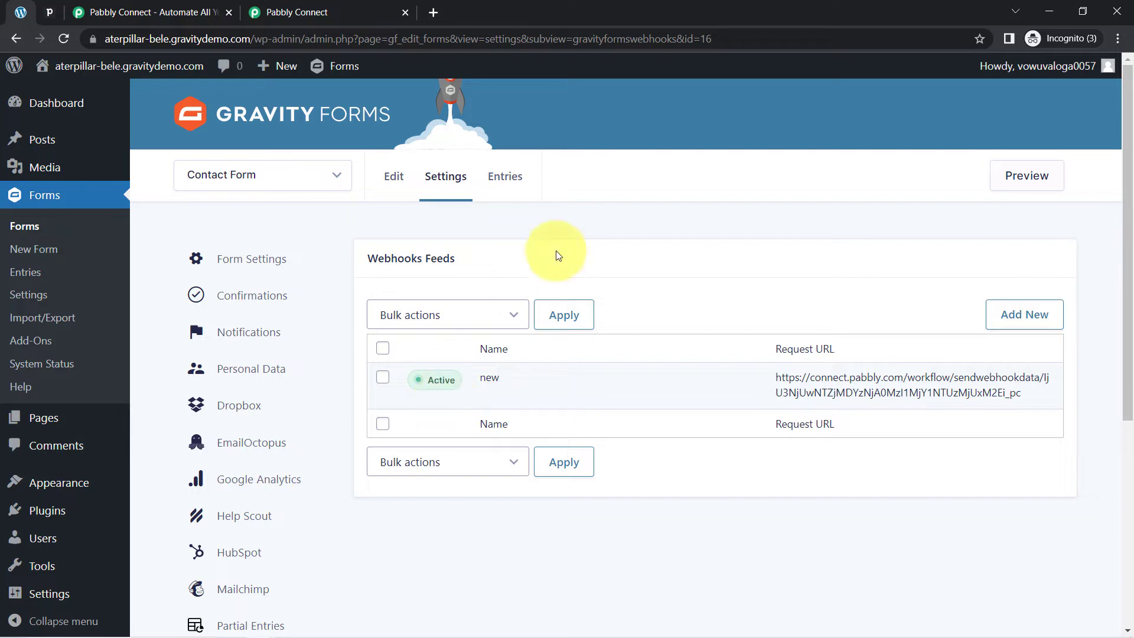
# Copy the Gravity Forms trigger's webhook URL from Pabbly Connect and start a new webhook feed for the Contact Form in WordPress
pyautogui.click(343, 7)
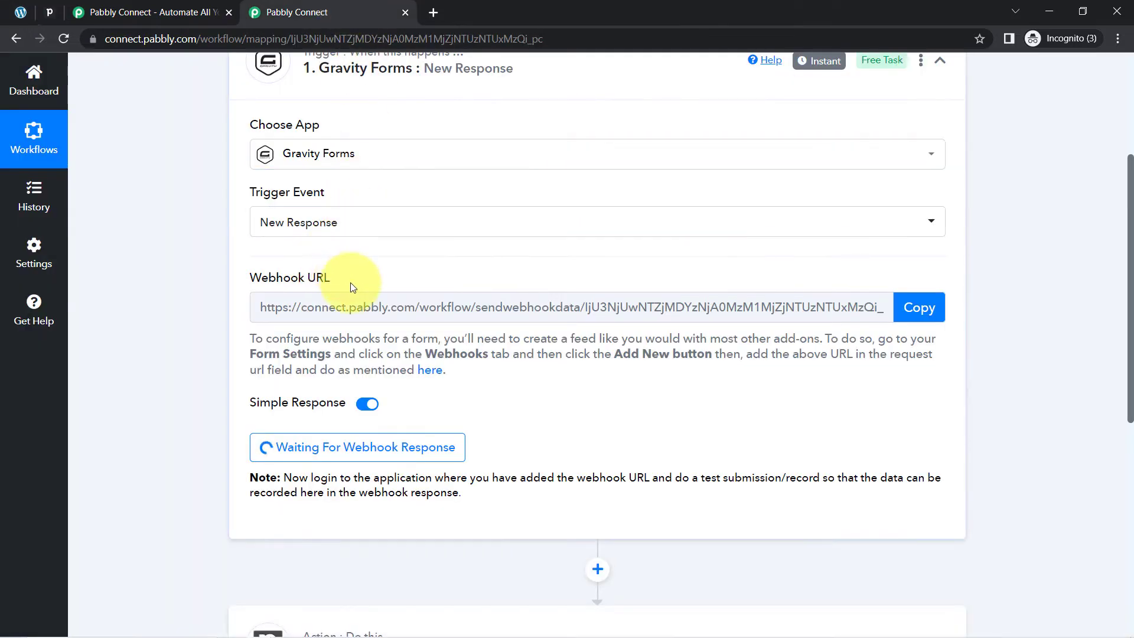
pyautogui.click(907, 316)
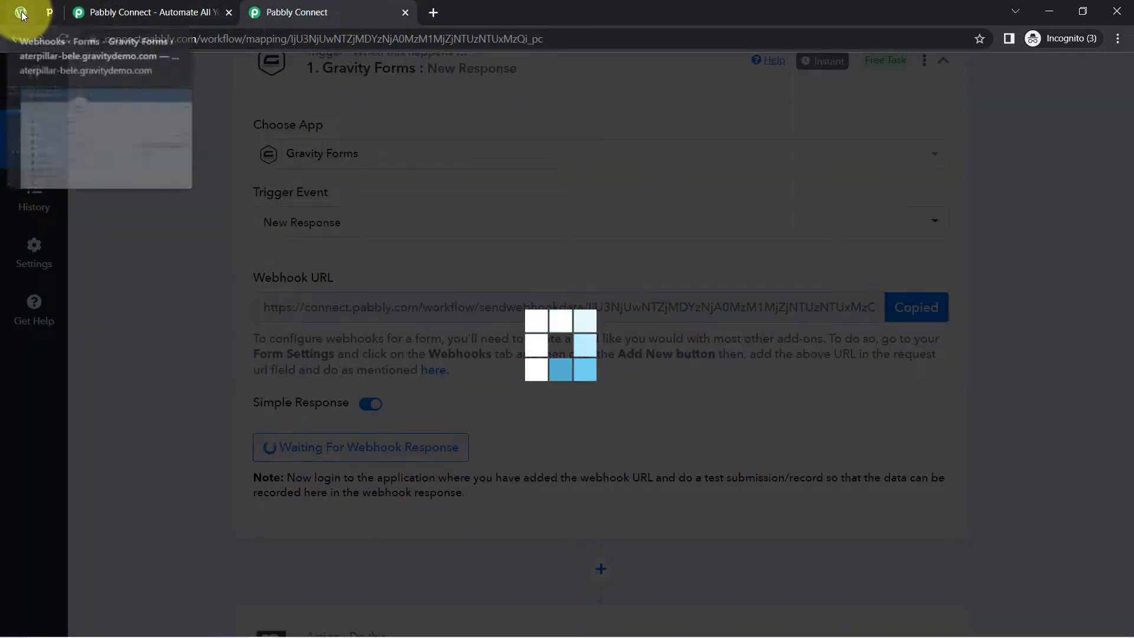
pyautogui.click(18, 12)
pyautogui.click(1036, 314)
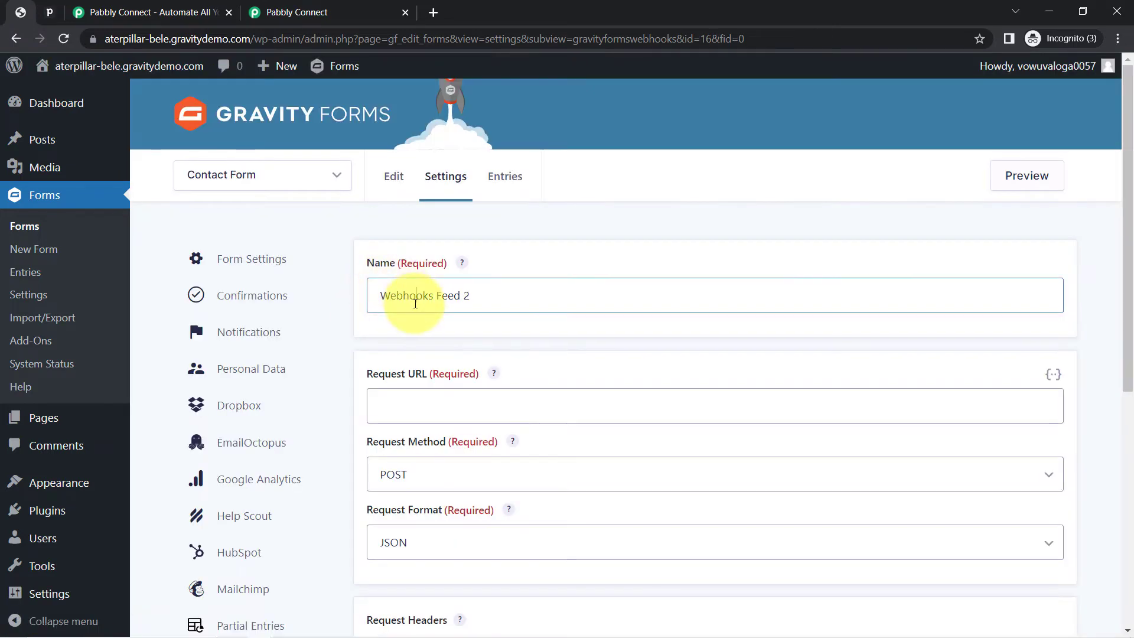
# Name the webhook feed "connection with Pabbly", paste the copied webhook URL as its request URL, and save the settings
pyautogui.tripleClick(416, 303)
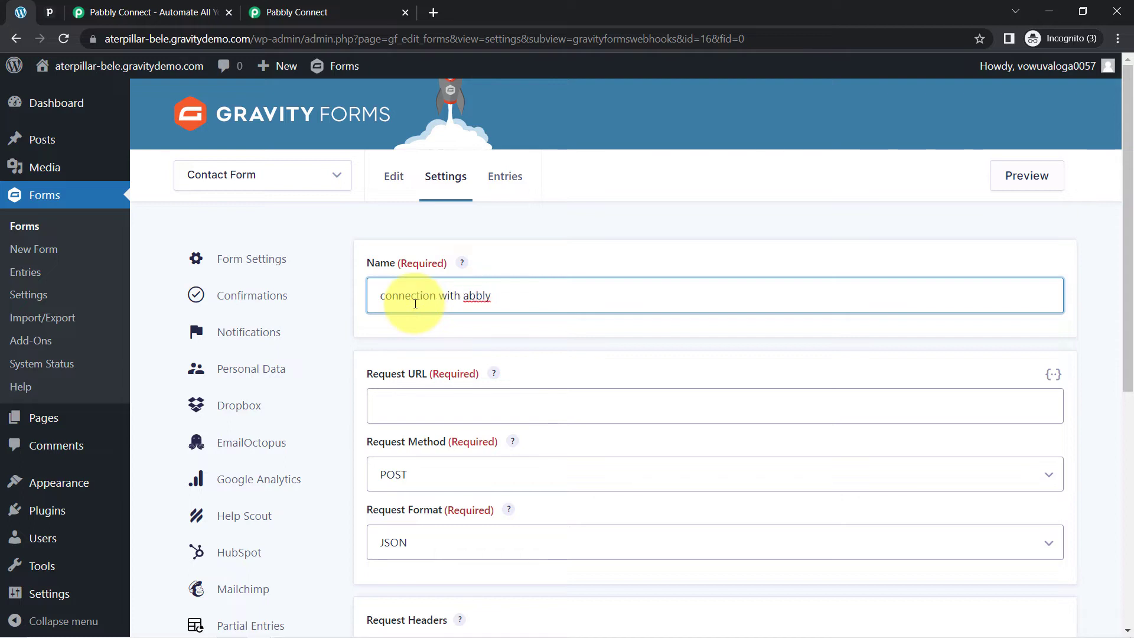
pyautogui.click(399, 409)
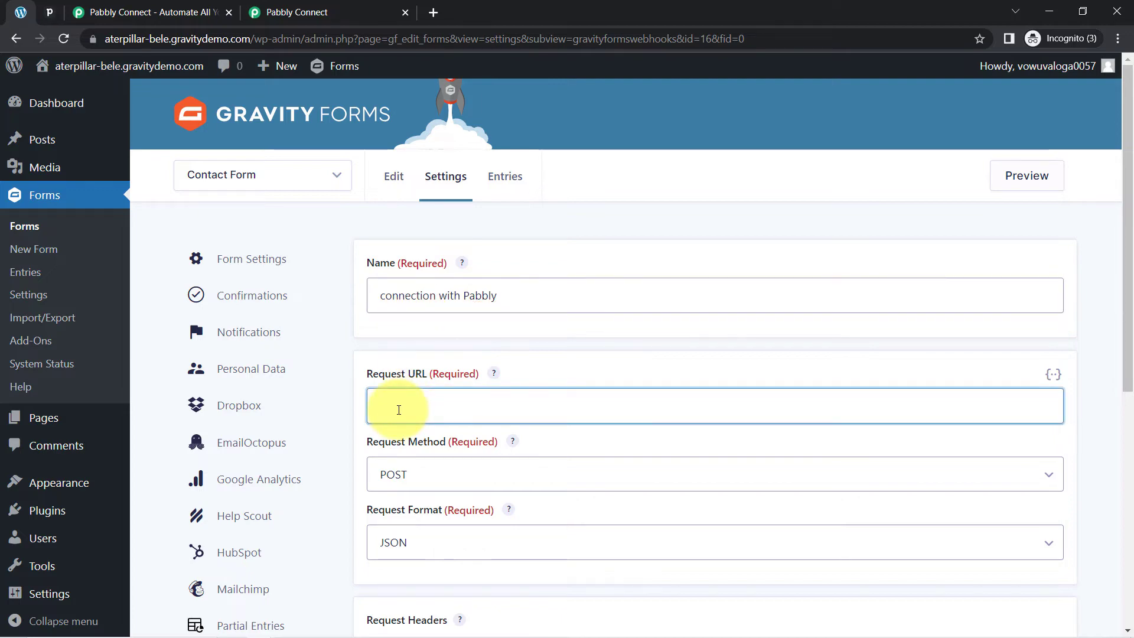
pyautogui.hotkey('ctrl', 'v')
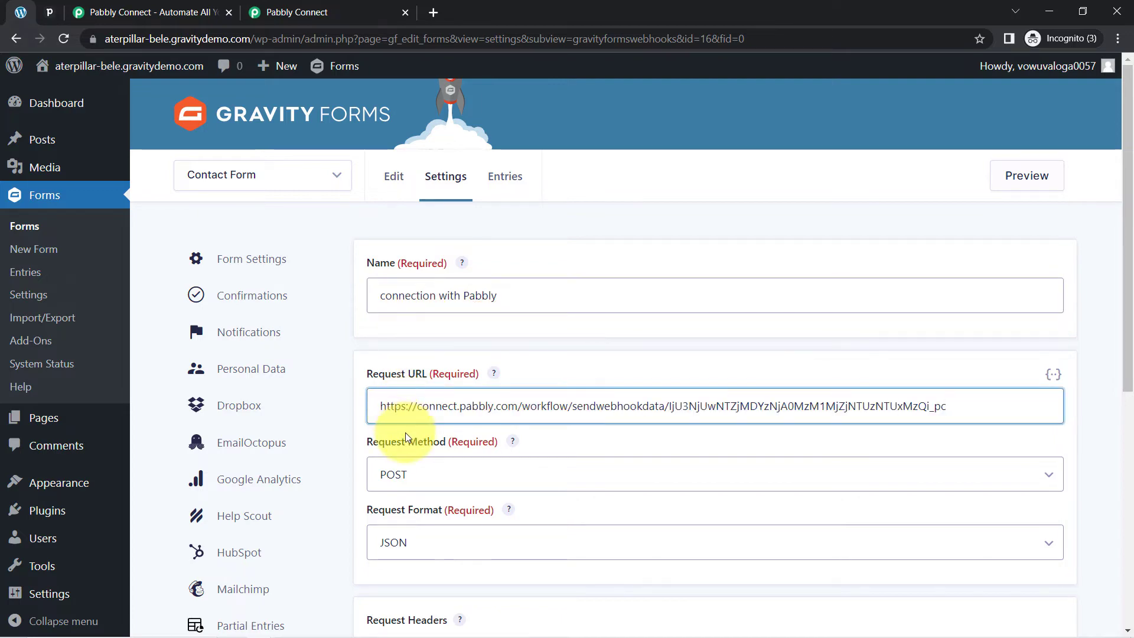
pyautogui.scroll(-7, 406, 437)
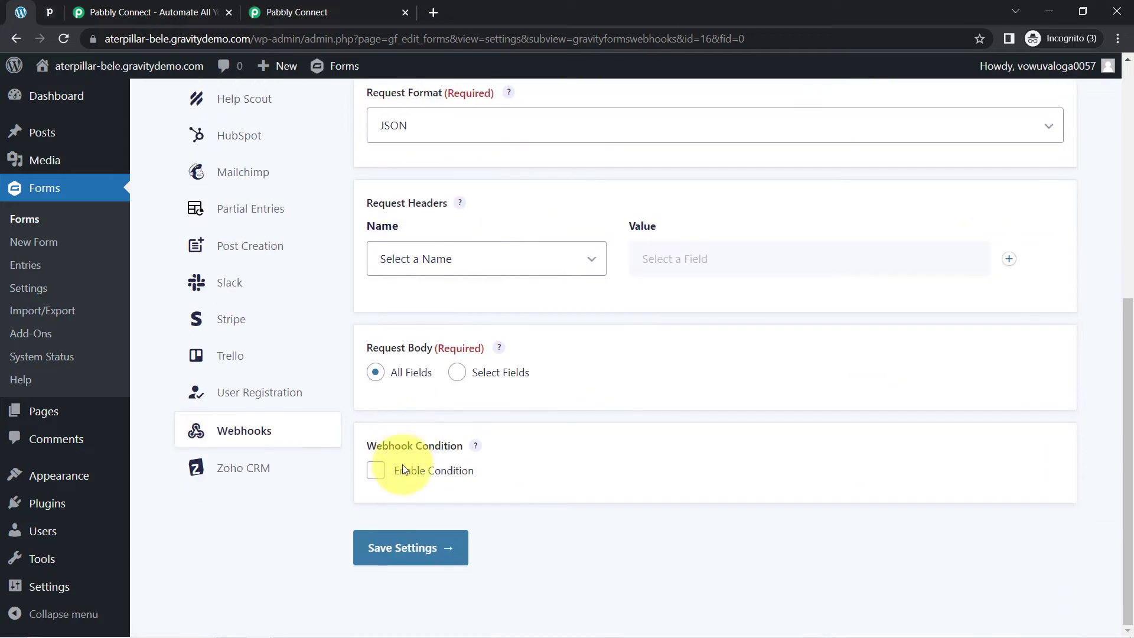
pyautogui.click(399, 556)
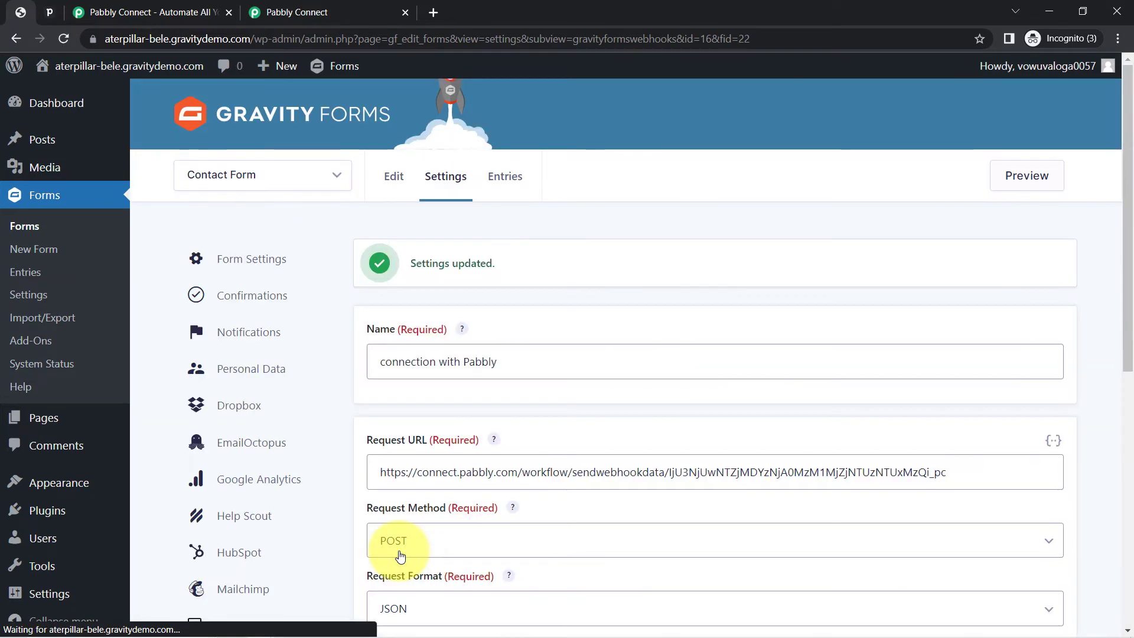
pyautogui.click(304, 177)
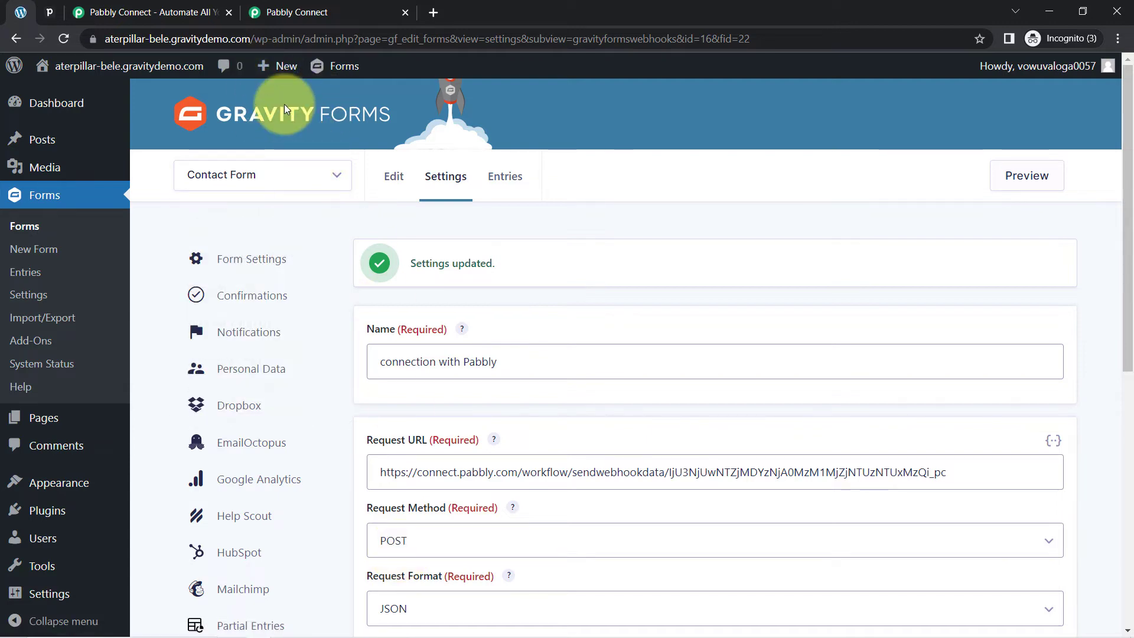
# Switch to Pabbly Connect and read the trigger's note about making a test submission for the webhook response
pyautogui.click(297, 12)
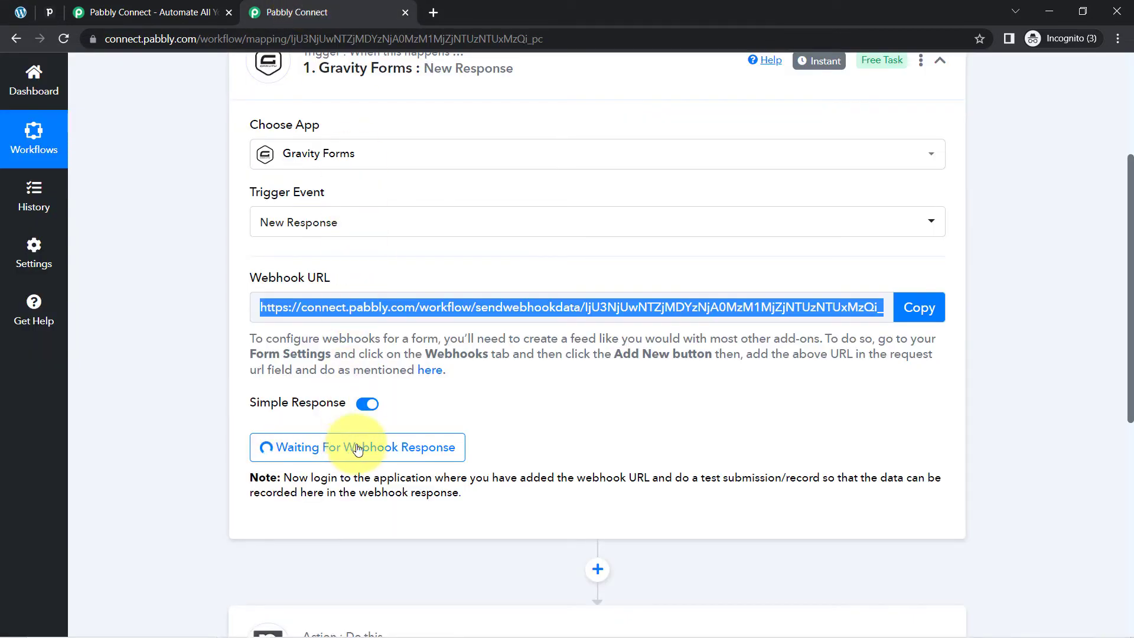
pyautogui.scroll(-1, 384, 414)
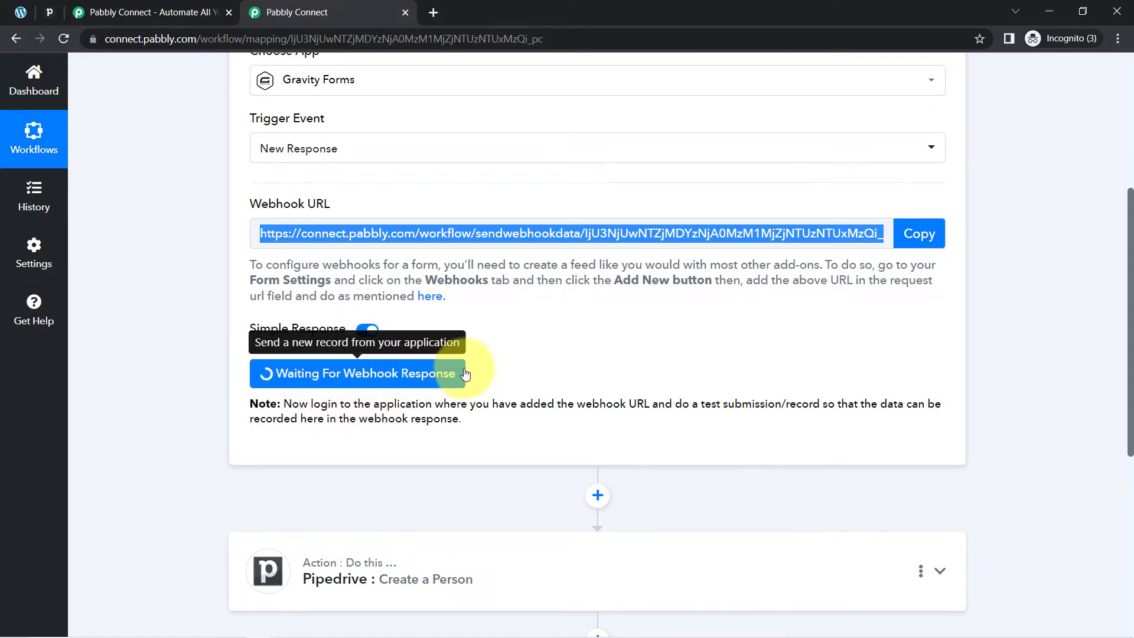
pyautogui.moveTo(293, 404); pyautogui.dragTo(831, 403)
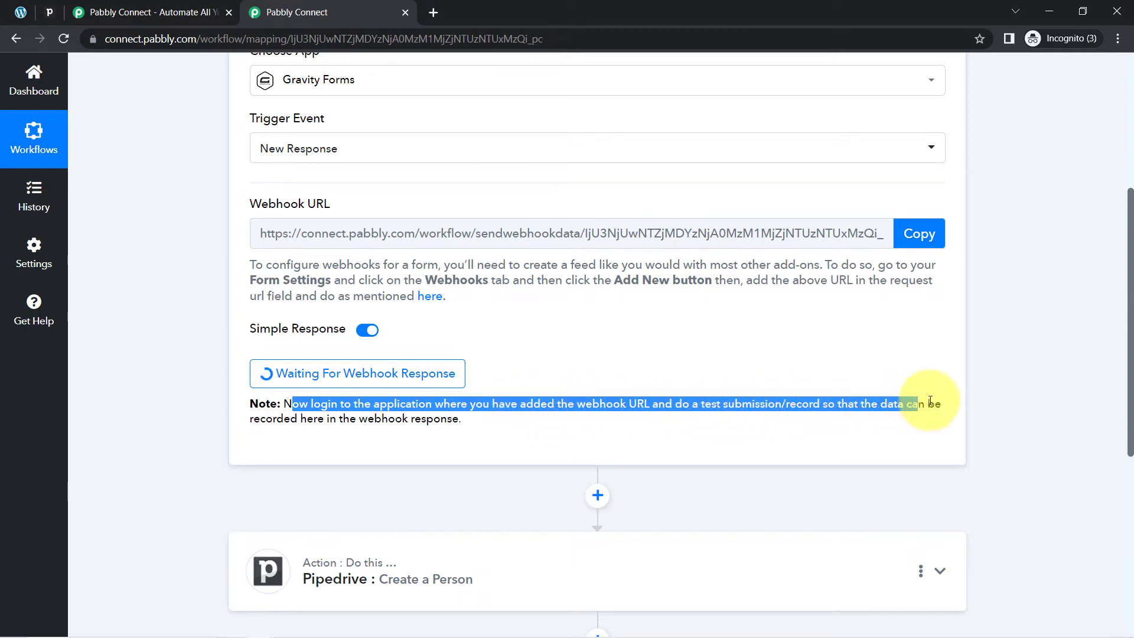
pyautogui.moveTo(930, 401); pyautogui.dragTo(463, 423)
pyautogui.click(455, 420)
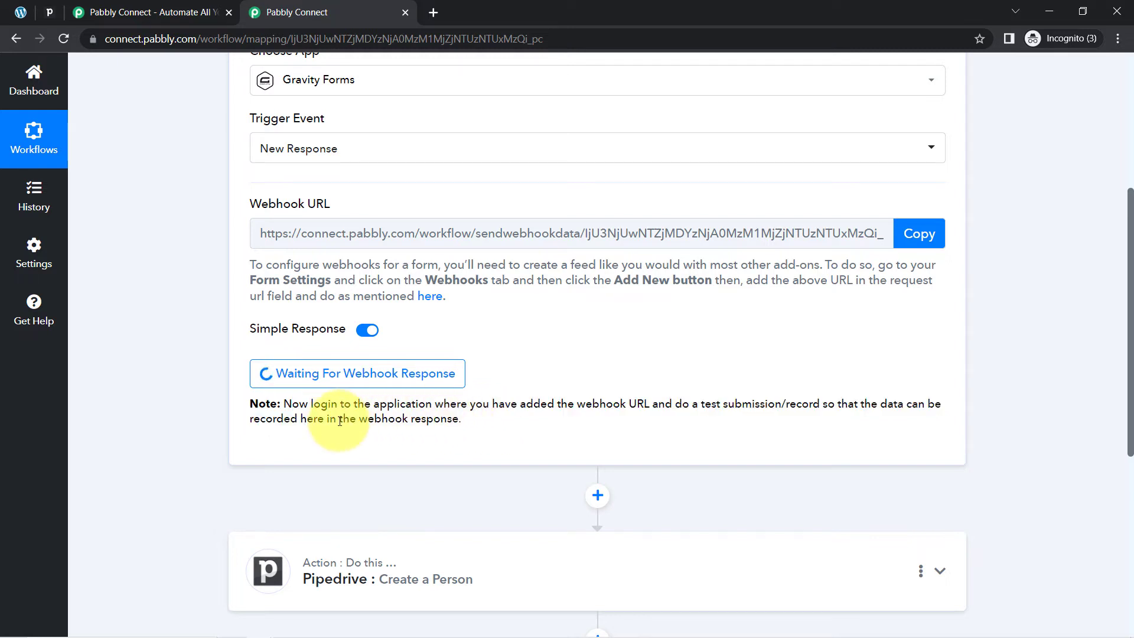
pyautogui.moveTo(339, 421); pyautogui.dragTo(477, 422)
pyautogui.click(484, 422)
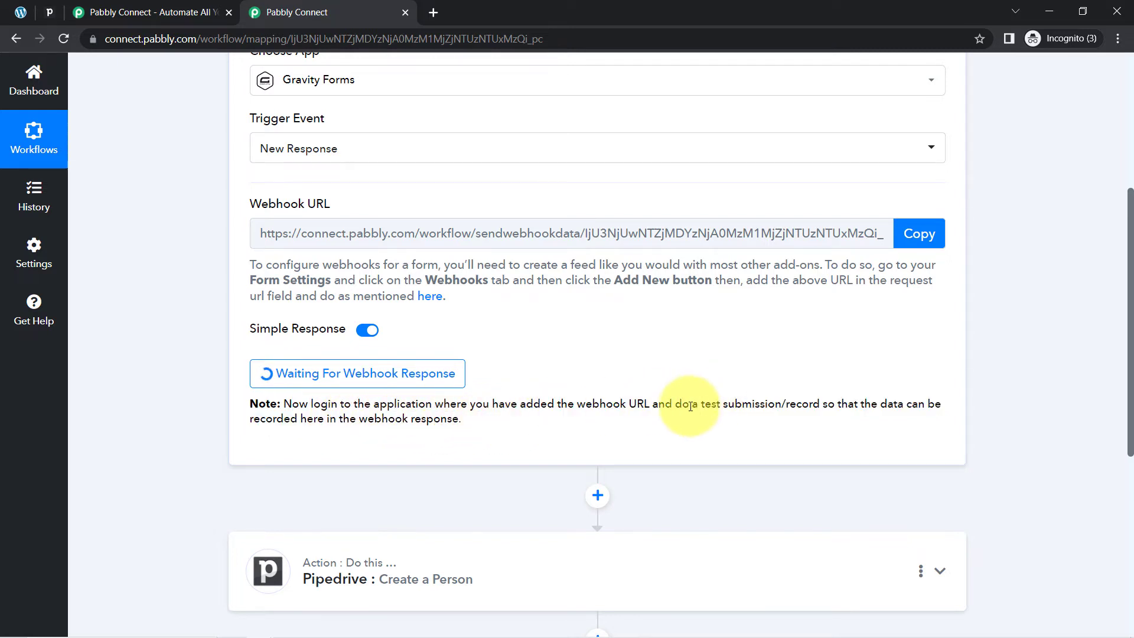
pyautogui.moveTo(690, 407); pyautogui.dragTo(826, 406)
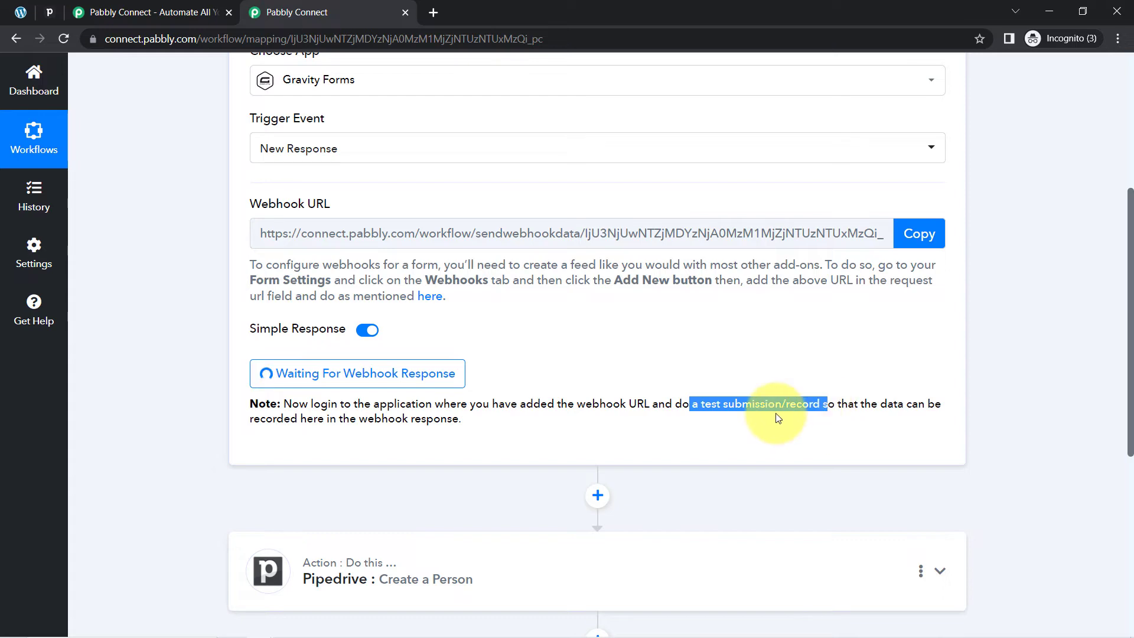
pyautogui.scroll(5, 281, 324)
pyautogui.scroll(-4, 272, 336)
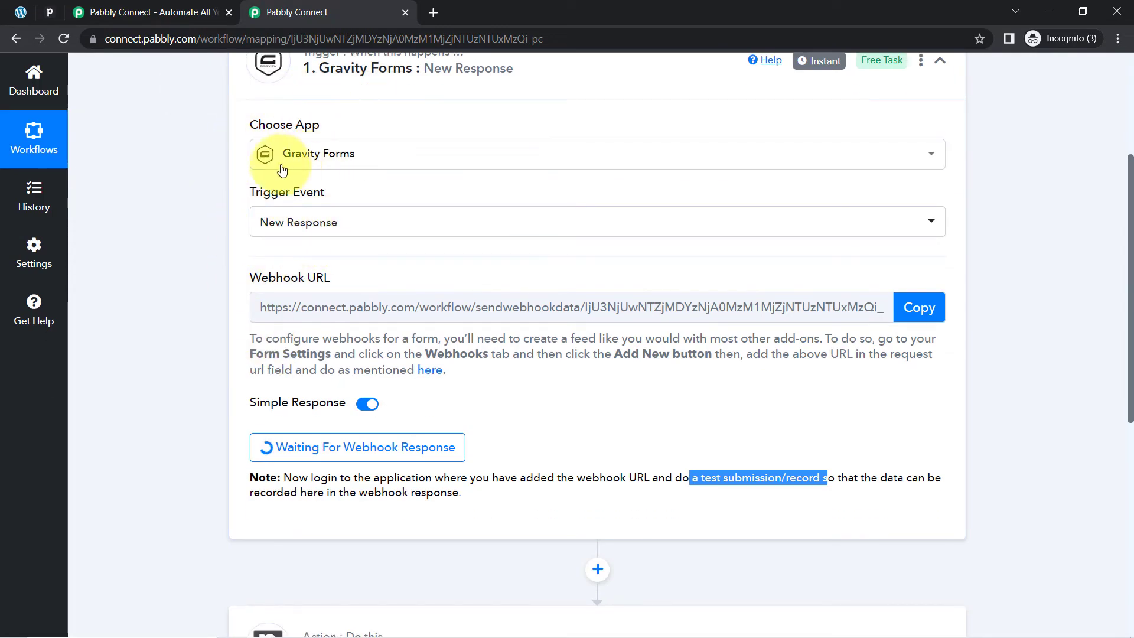
# Open a preview of the Contact Form from WordPress and close the extra Pabbly Connect browser tab
pyautogui.click(13, 20)
pyautogui.click(1014, 180)
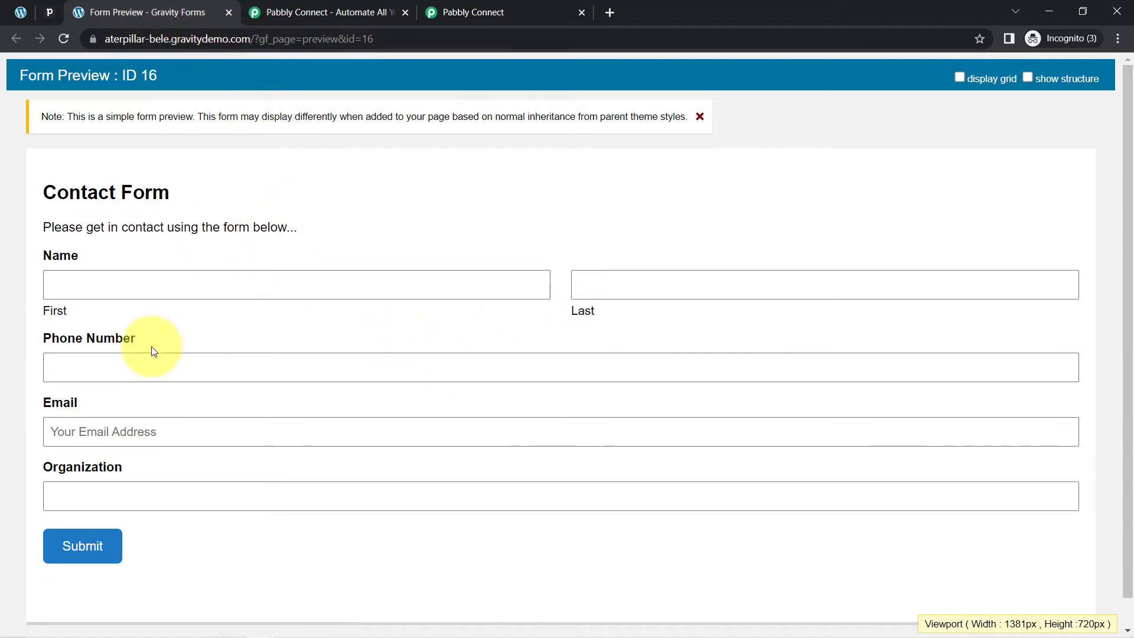
pyautogui.click(434, 8)
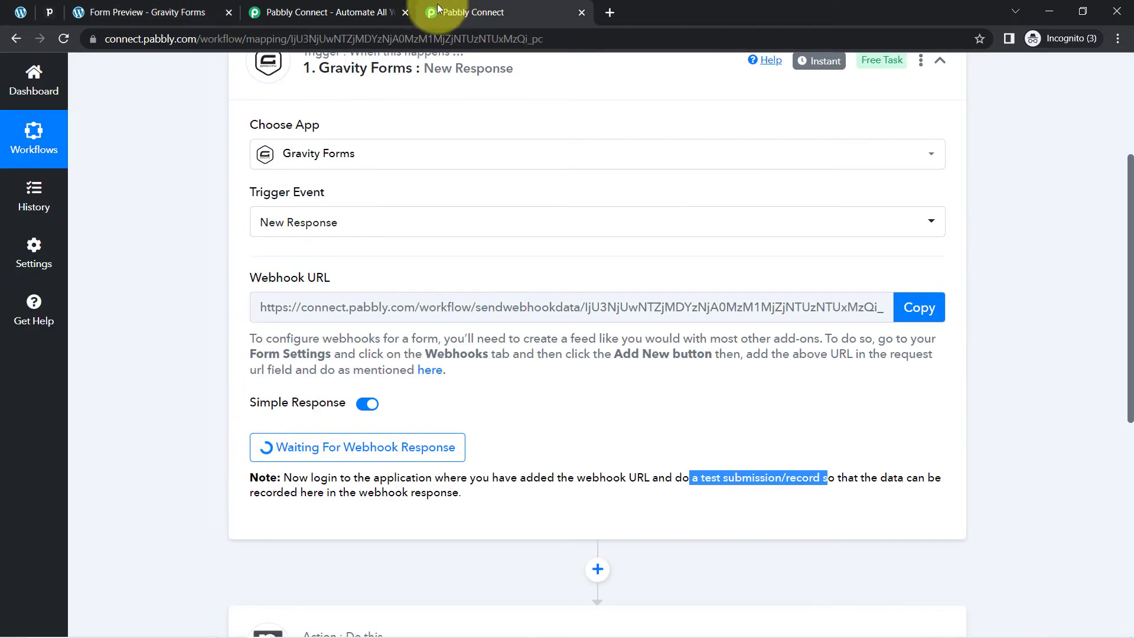
pyautogui.click(404, 12)
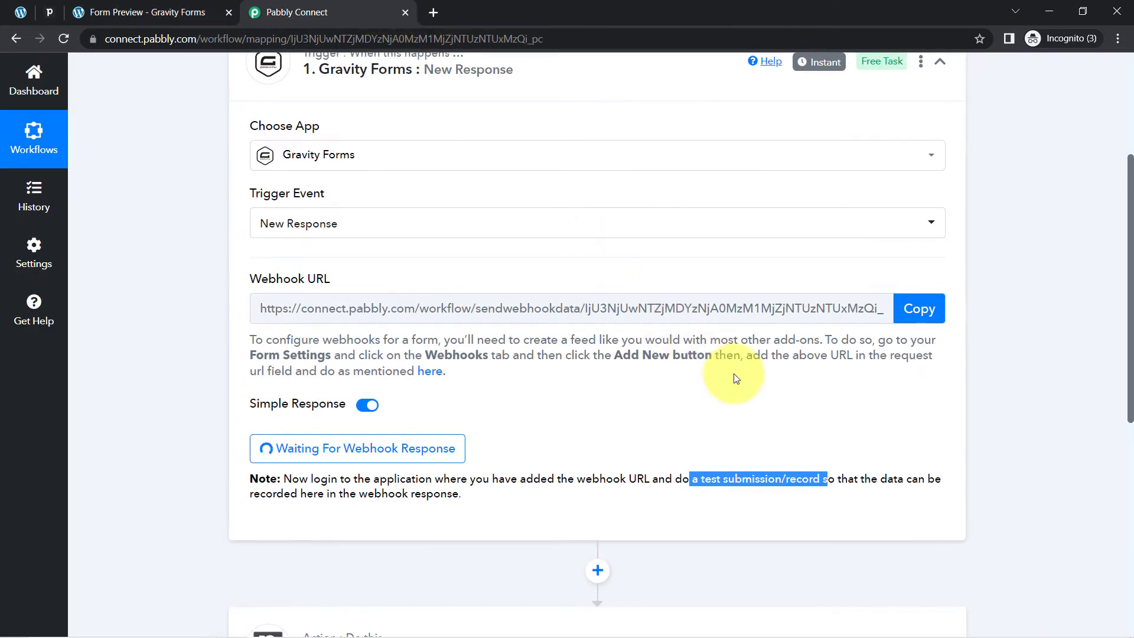
# Check the Gravity Forms trigger's Instant label and webhook waiting status in Pabbly Connect, and return to the Contact Form preview
pyautogui.scroll(1, 750, 449)
pyautogui.moveTo(815, 136)
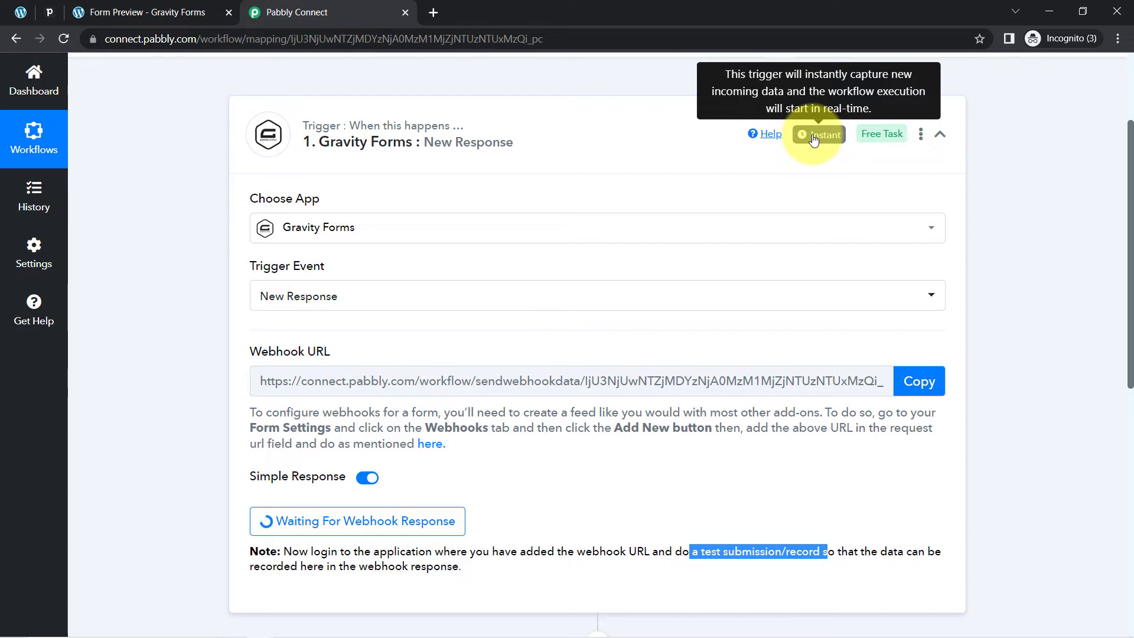
pyautogui.scroll(-5, 379, 349)
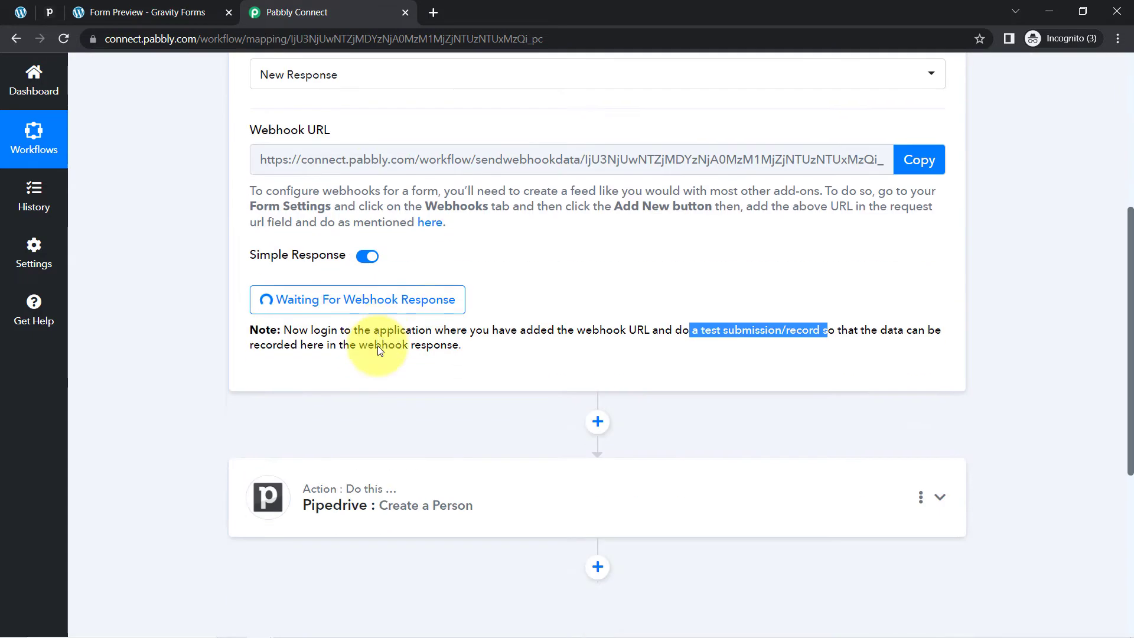
pyautogui.click(20, 11)
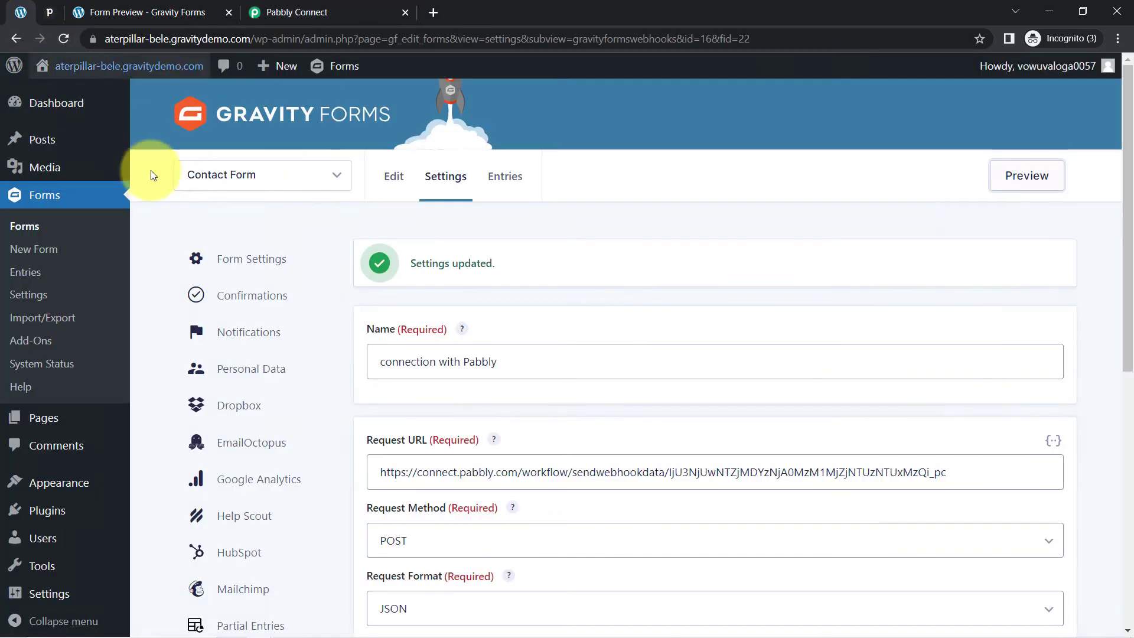
pyautogui.click(147, 7)
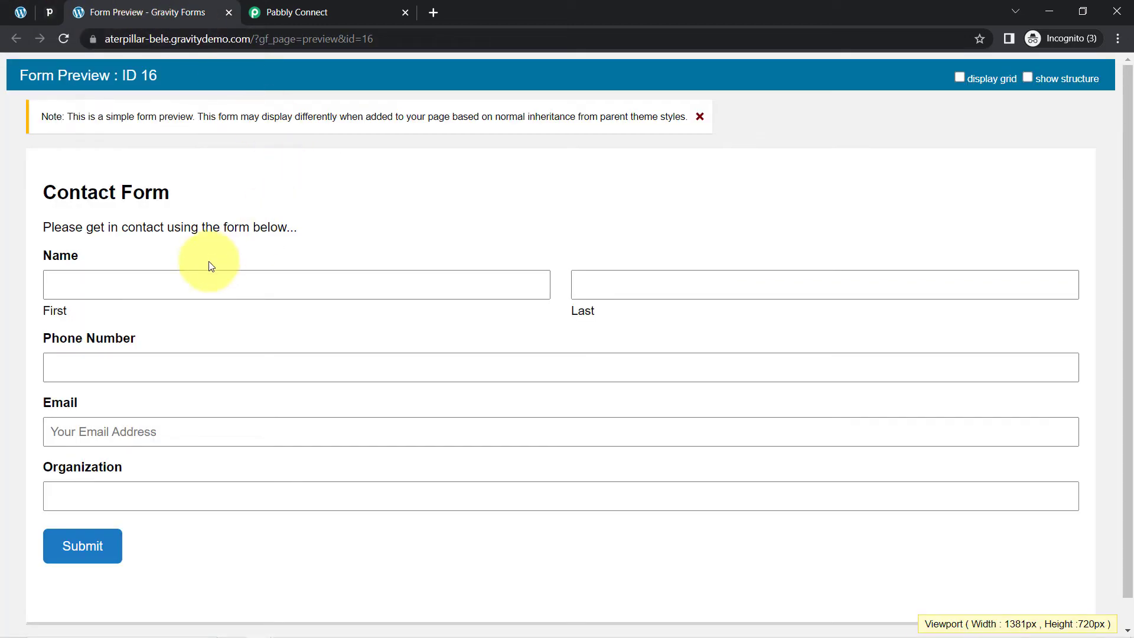
# Fill in the Contact Form with the test contact's first and last name, phone number, email and organization Pabbly, and submit it
pyautogui.click(90, 288)
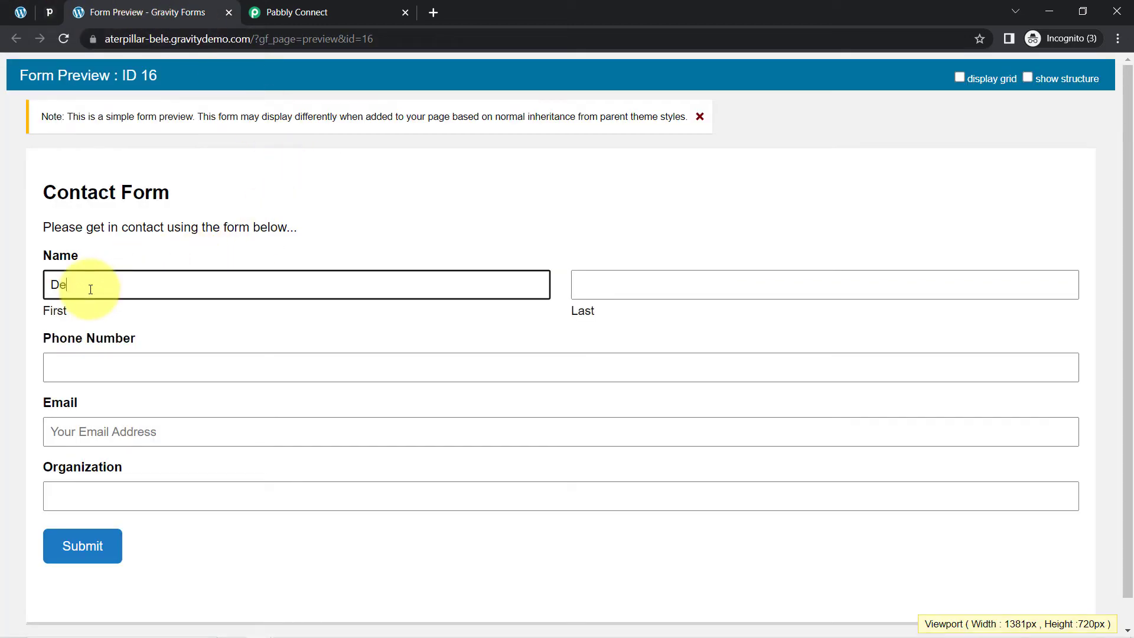
pyautogui.press('Tab')
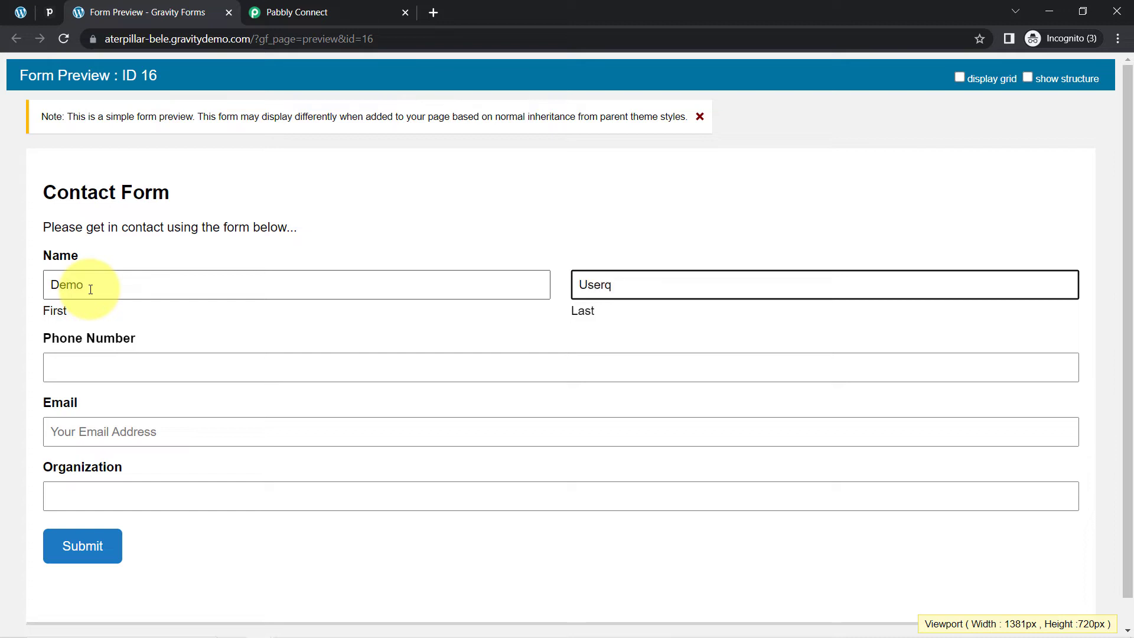
pyautogui.write('Userq')
pyautogui.press('BackSpace')
pyautogui.press('Tab')
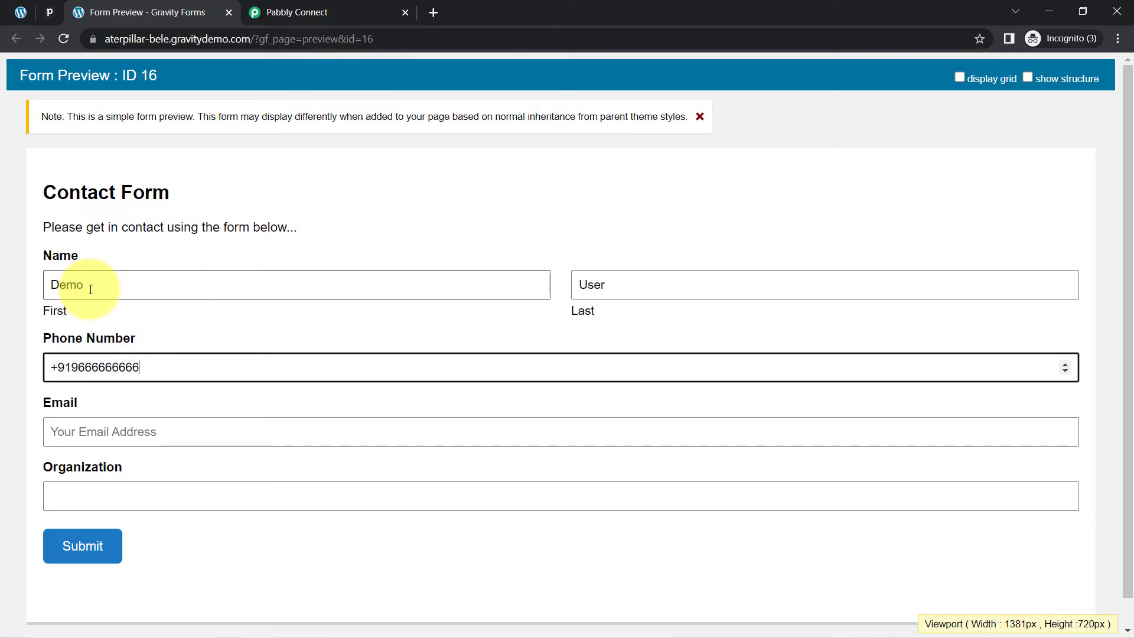
pyautogui.press('Tab')
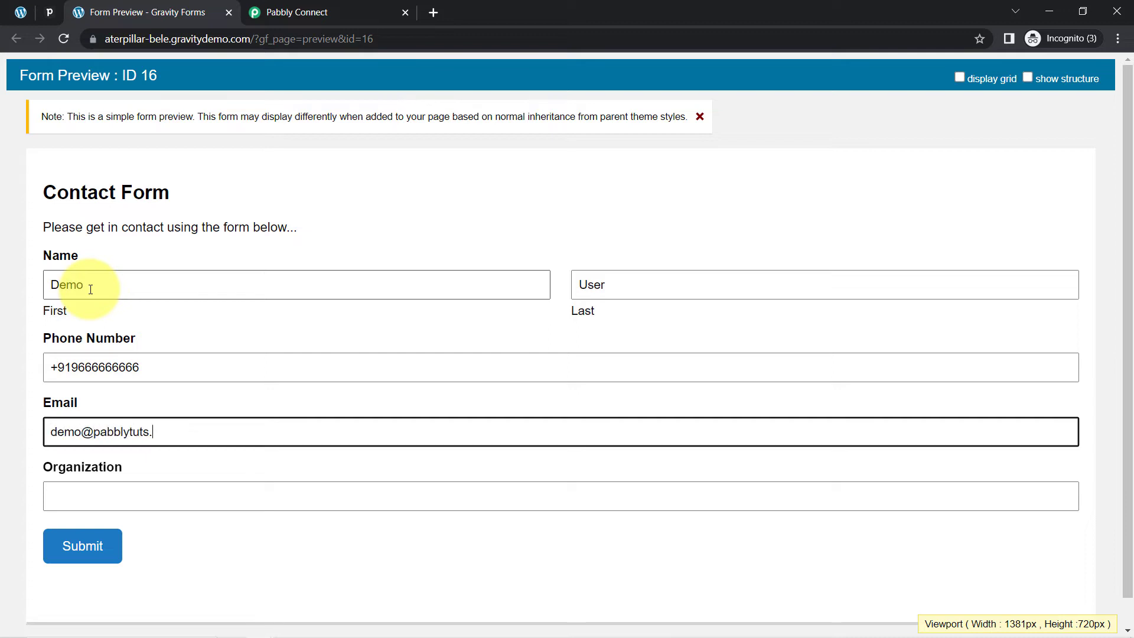
pyautogui.press('Tab')
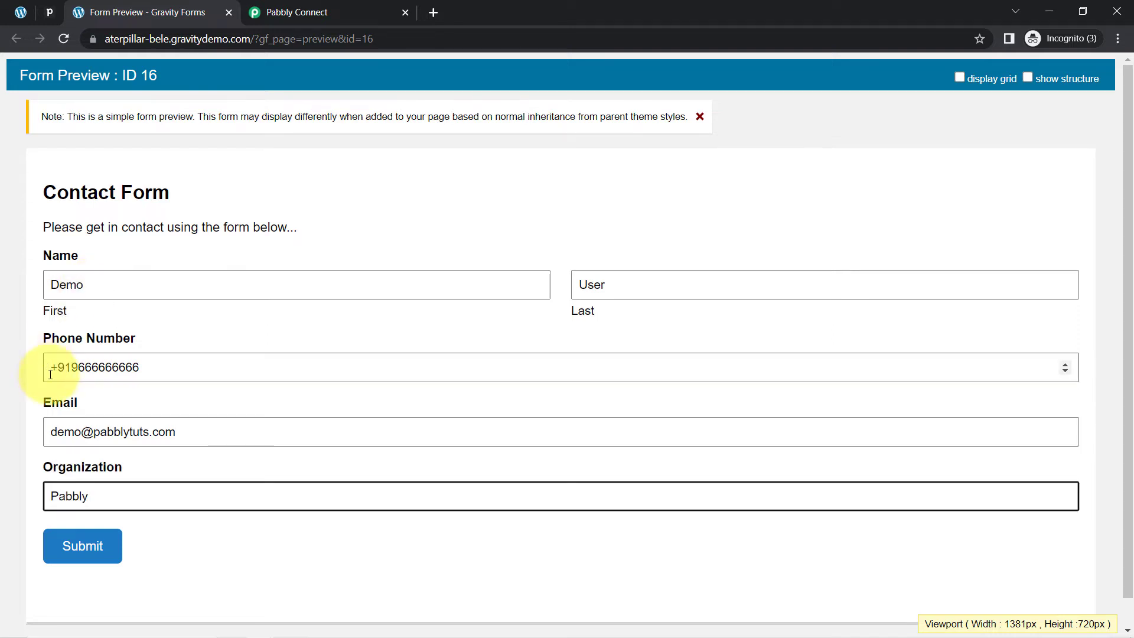
pyautogui.click(81, 555)
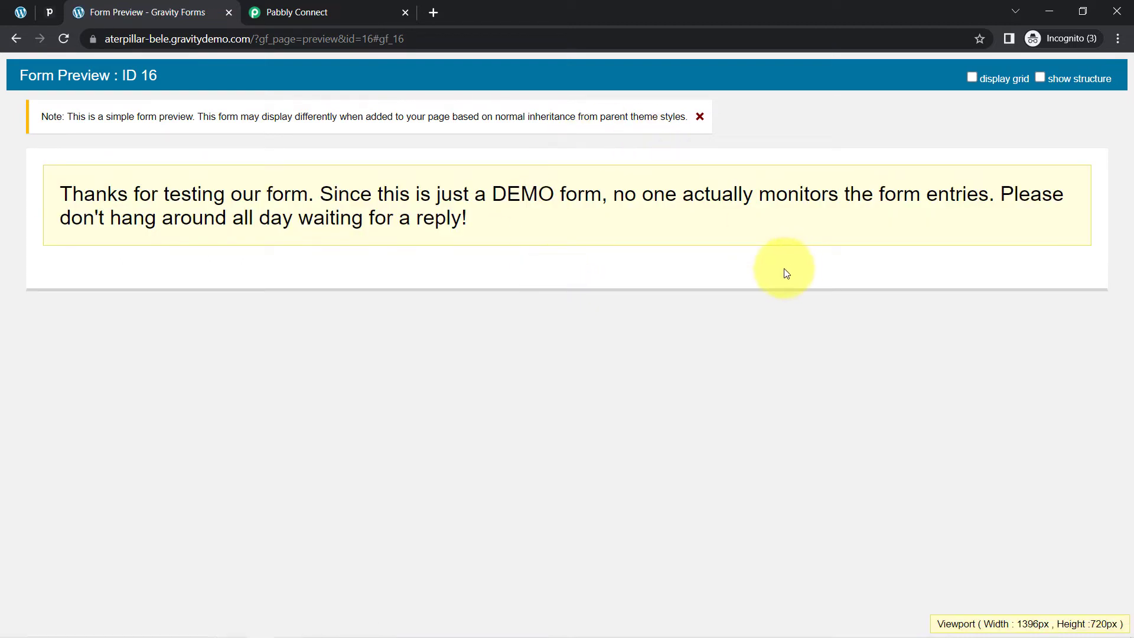
# Read the form's confirmation message and expand the received response under the Gravity Forms trigger in Pabbly Connect
pyautogui.moveTo(242, 194); pyautogui.dragTo(363, 218)
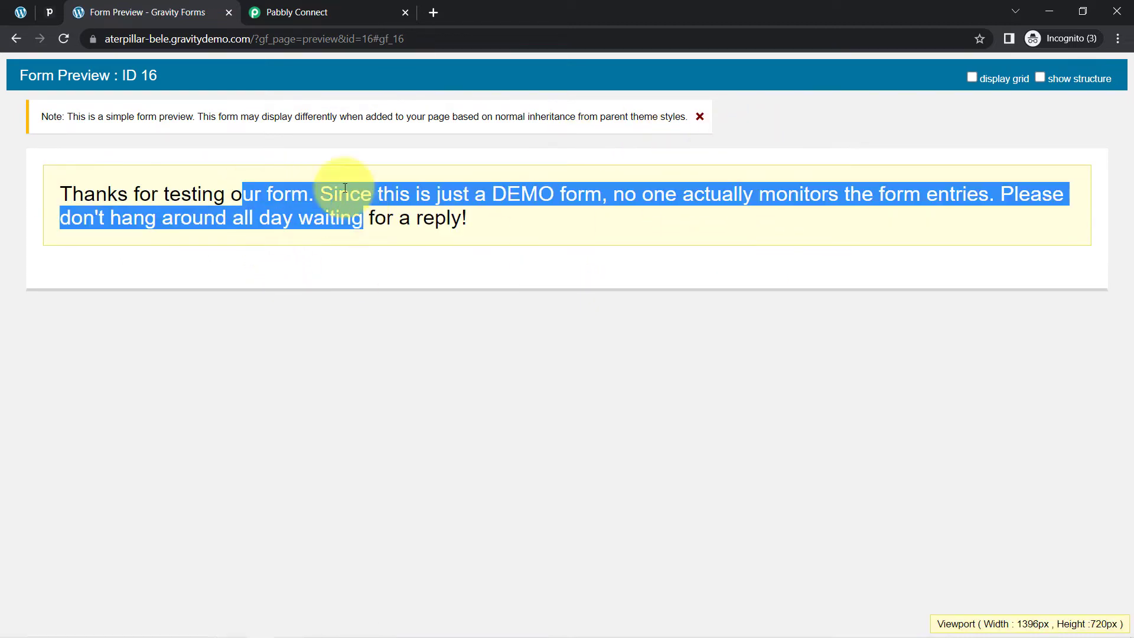
pyautogui.click(342, 11)
pyautogui.click(306, 271)
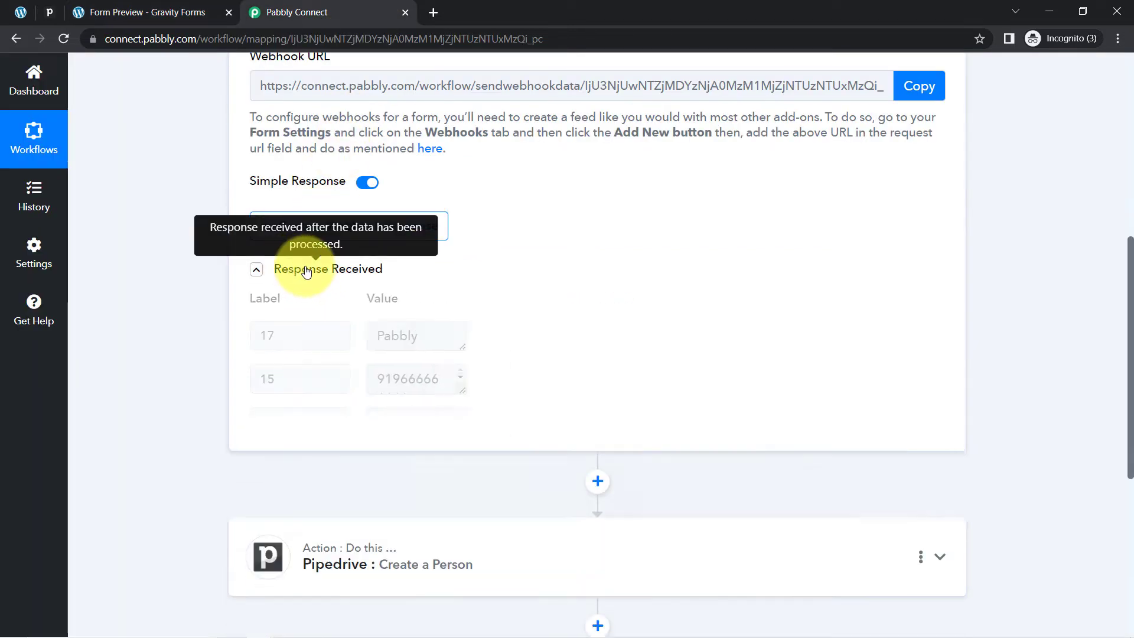
pyautogui.click(307, 270)
pyautogui.click(315, 272)
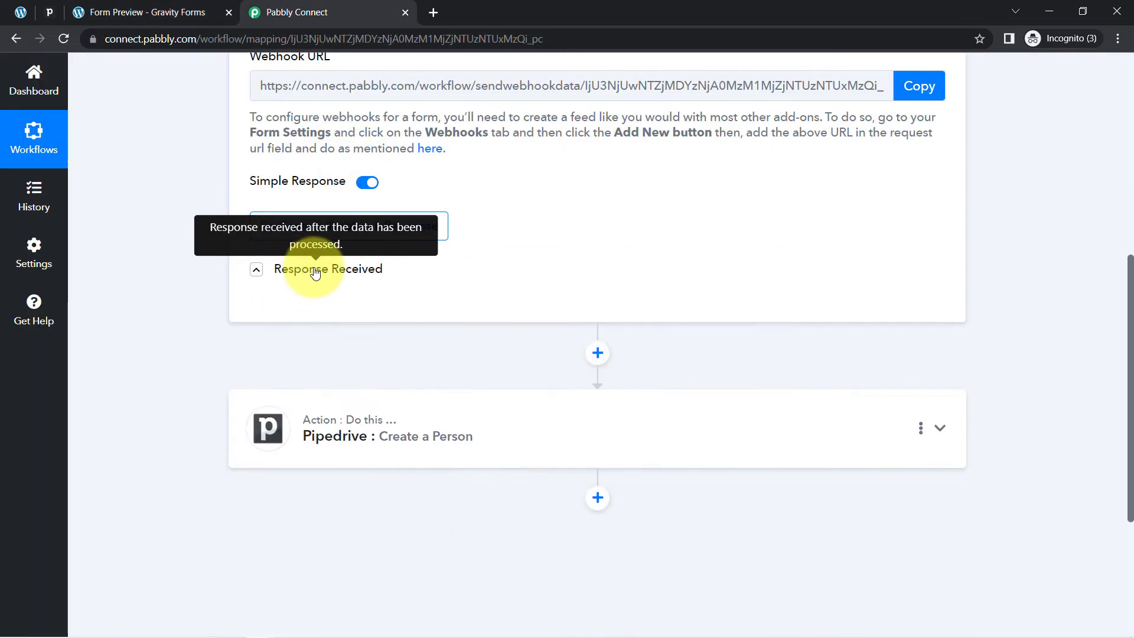
# Expand the Gravity Forms trigger's received response and check the submitted organization, phone number and email values
pyautogui.click(315, 272)
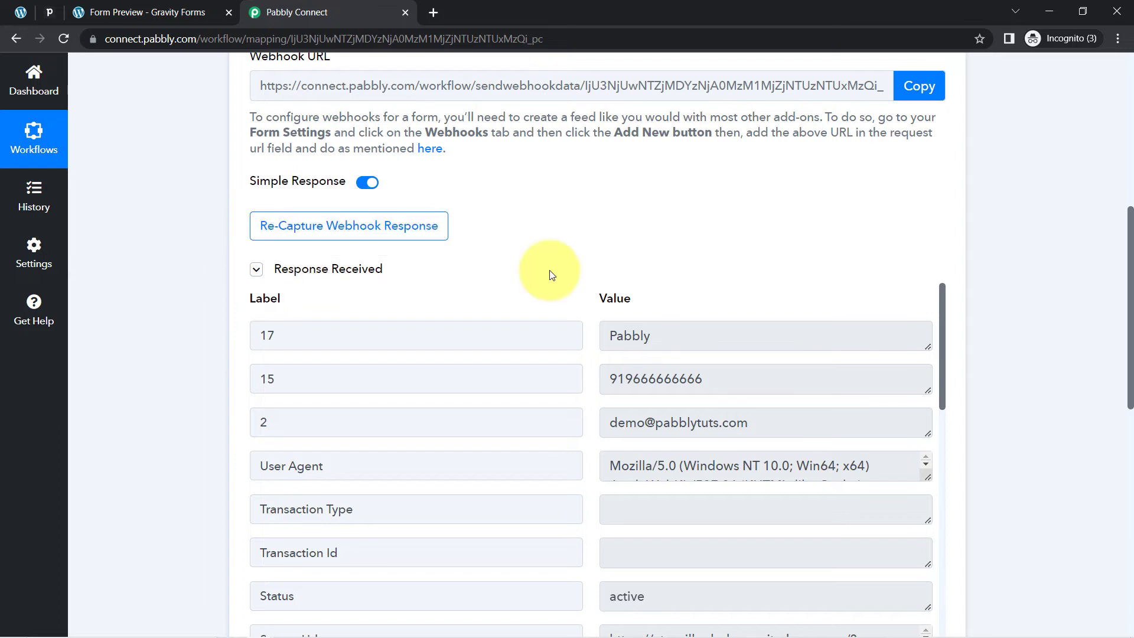
pyautogui.scroll(-1, 549, 274)
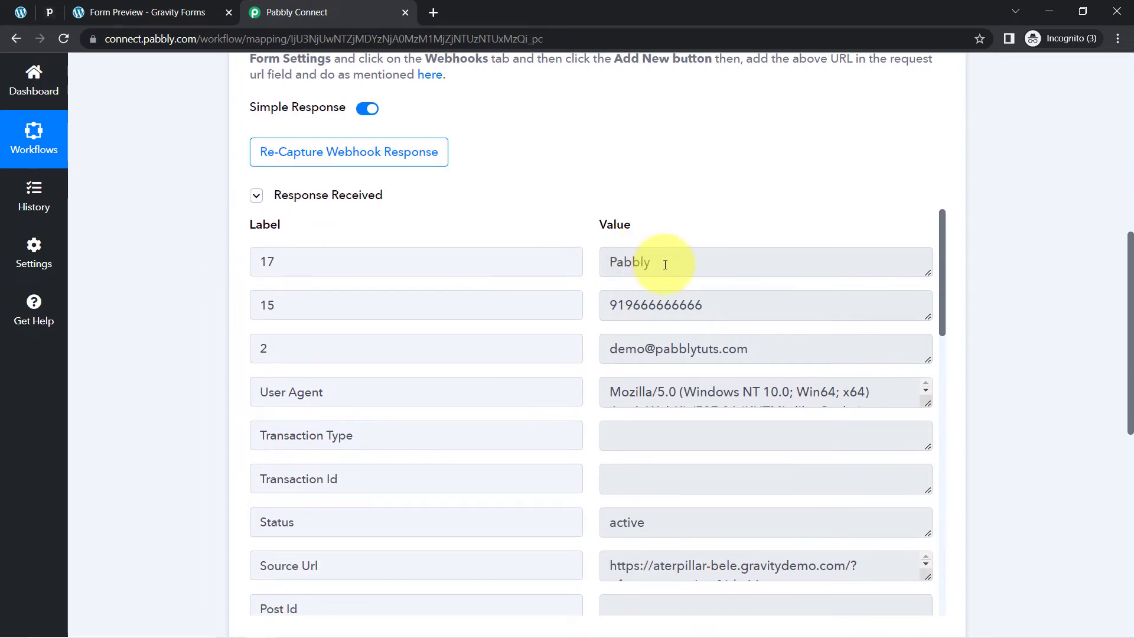
pyautogui.doubleClick(621, 260)
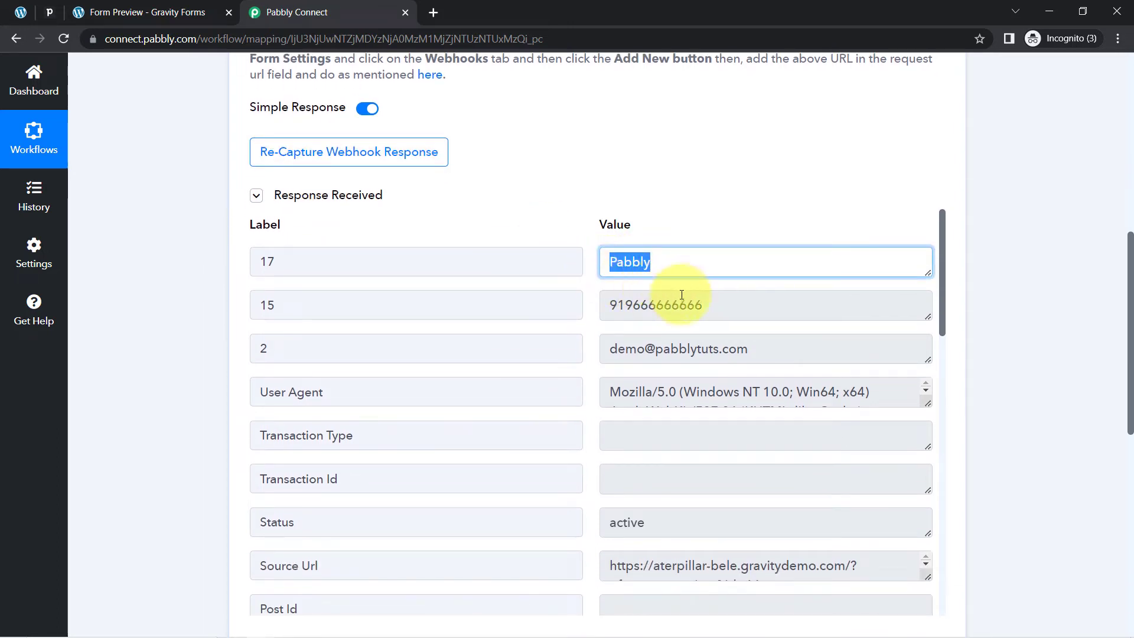
pyautogui.click(654, 308)
pyautogui.doubleClick(654, 307)
pyautogui.moveTo(610, 349); pyautogui.dragTo(701, 349)
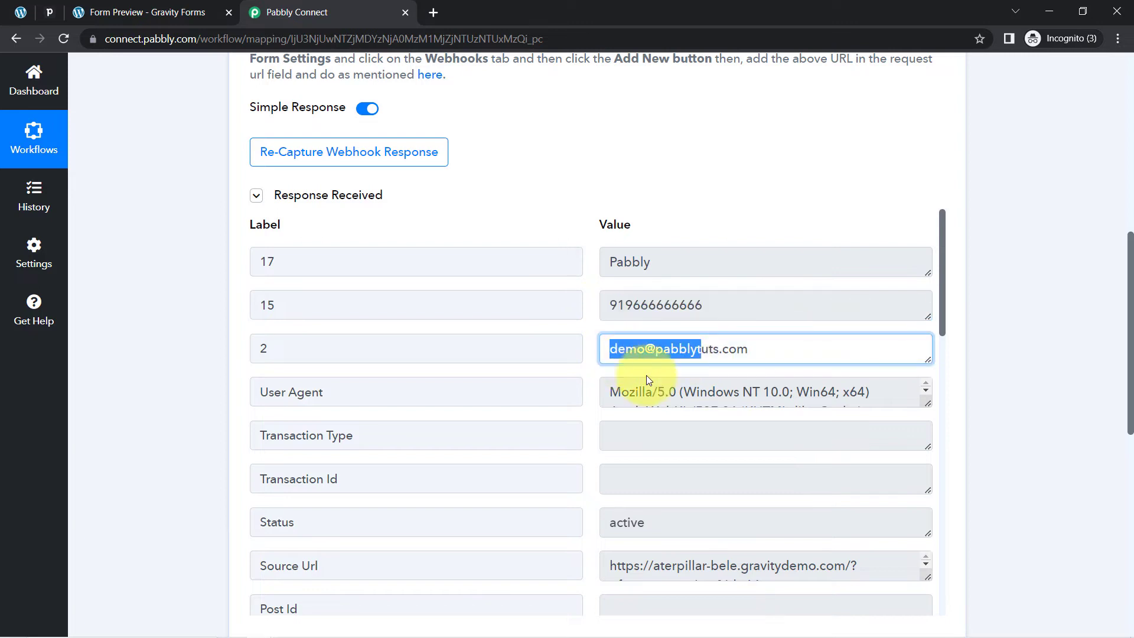
# Examine the remaining received response fields, checking the first name under 1.3 and the last name under 1.6
pyautogui.scroll(-1, 681, 392)
pyautogui.scroll(-4, 720, 469)
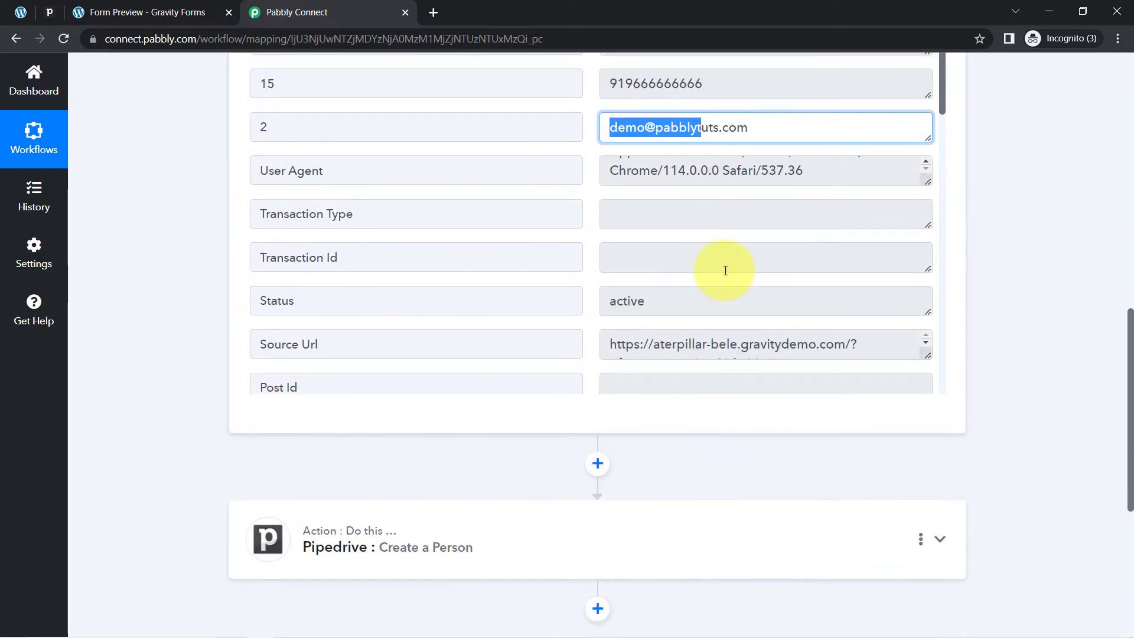
pyautogui.scroll(-8, 723, 260)
pyautogui.scroll(-6, 714, 251)
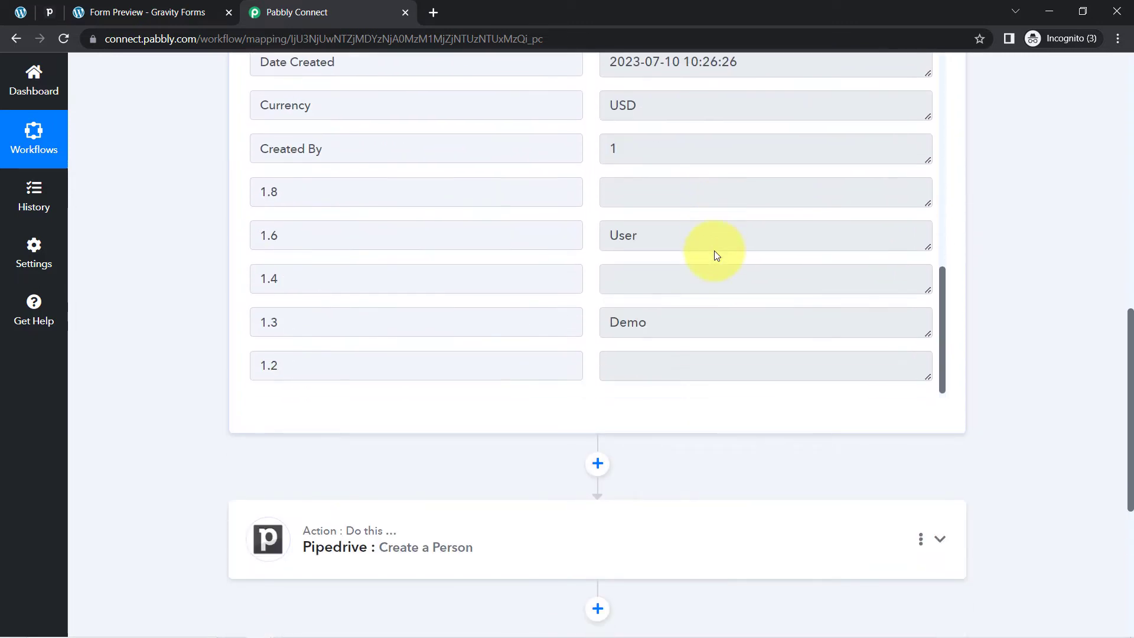
pyautogui.moveTo(653, 330); pyautogui.dragTo(615, 323)
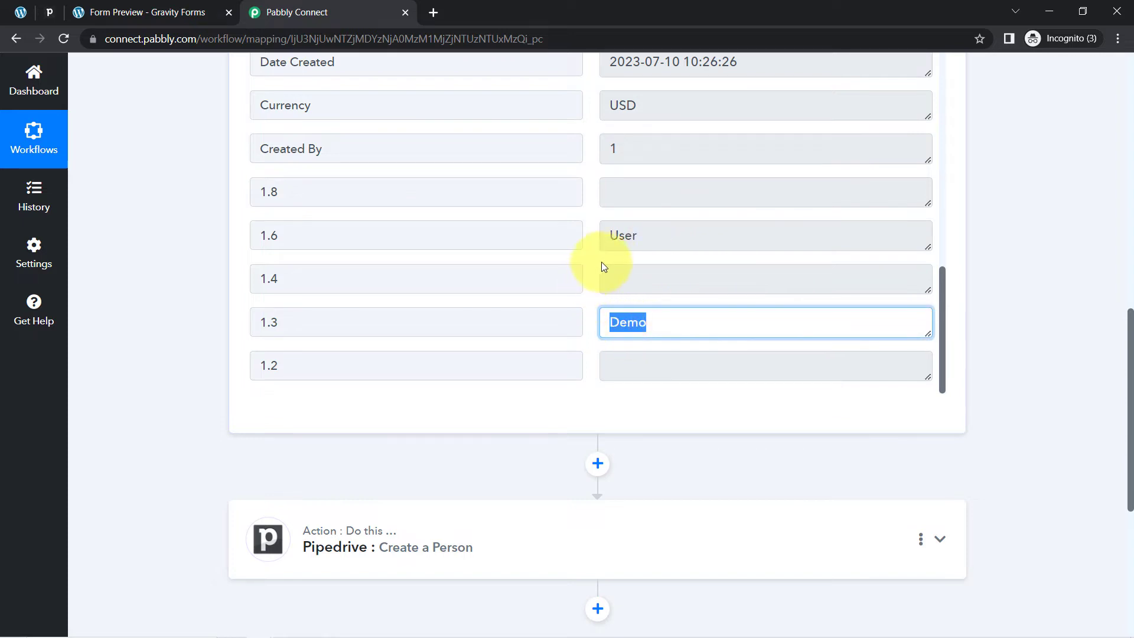
pyautogui.moveTo(643, 239); pyautogui.dragTo(560, 246)
pyautogui.scroll(10, 567, 360)
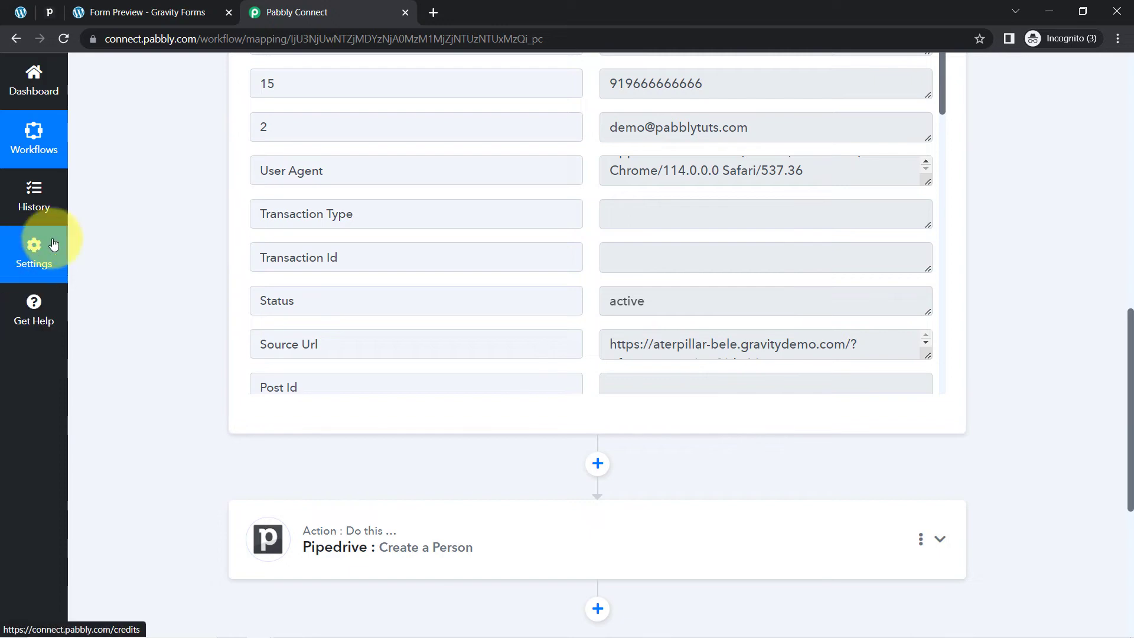
pyautogui.scroll(5, 116, 233)
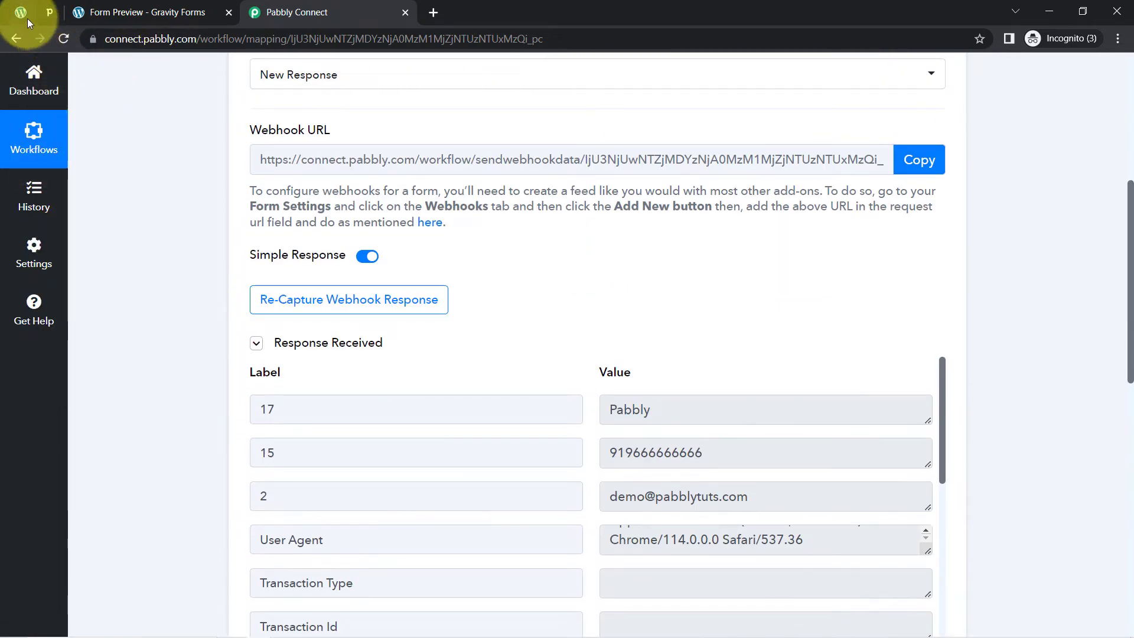
# Close the Contact Form preview, open the WordPress list of all forms, and return to the Pabbly Connect workflow
pyautogui.click(20, 13)
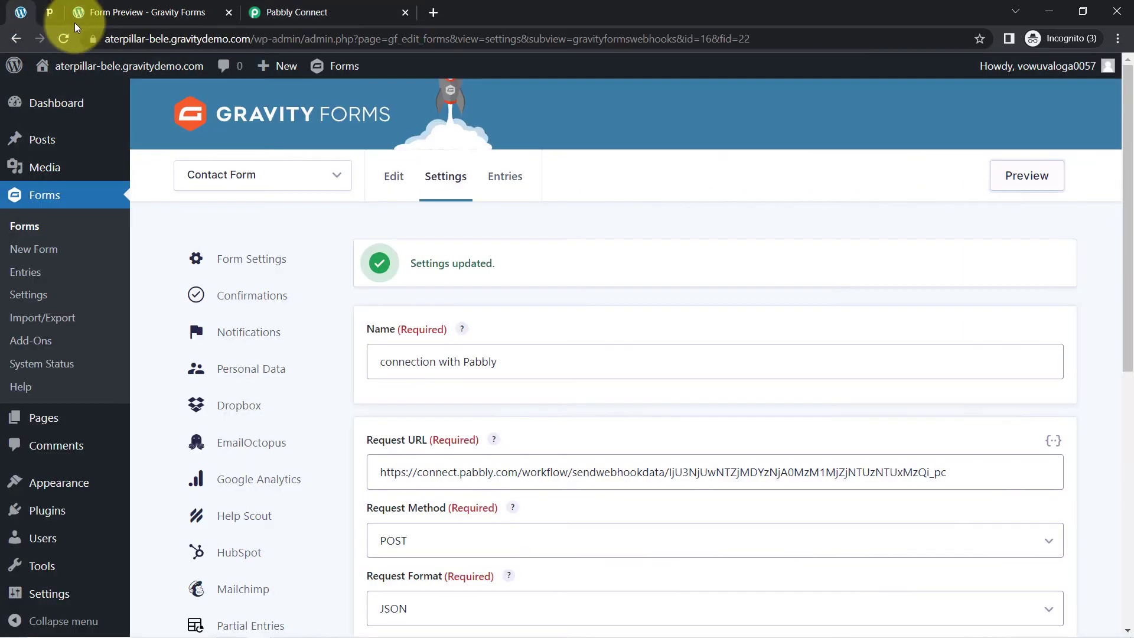
pyautogui.click(311, 11)
pyautogui.click(186, 7)
pyautogui.click(229, 12)
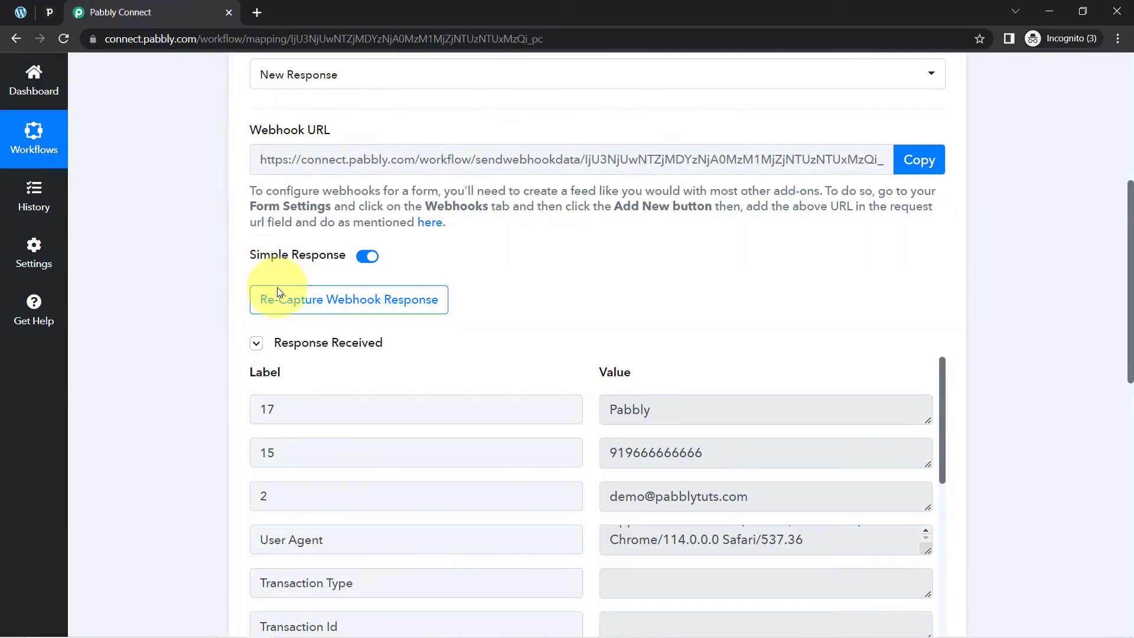
pyautogui.click(19, 13)
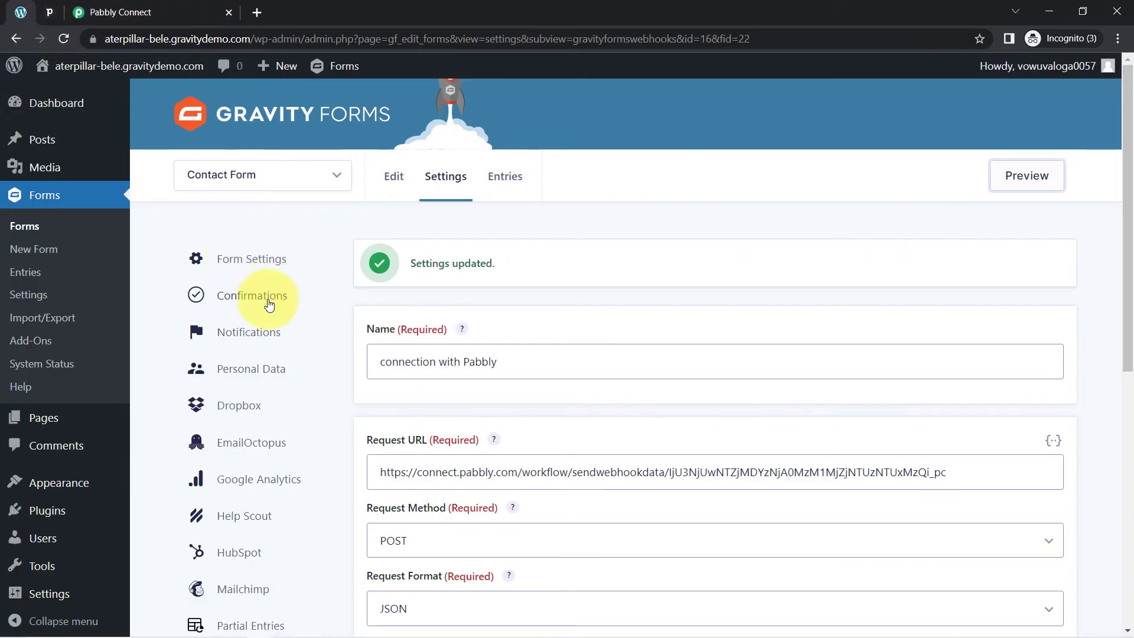
pyautogui.click(57, 197)
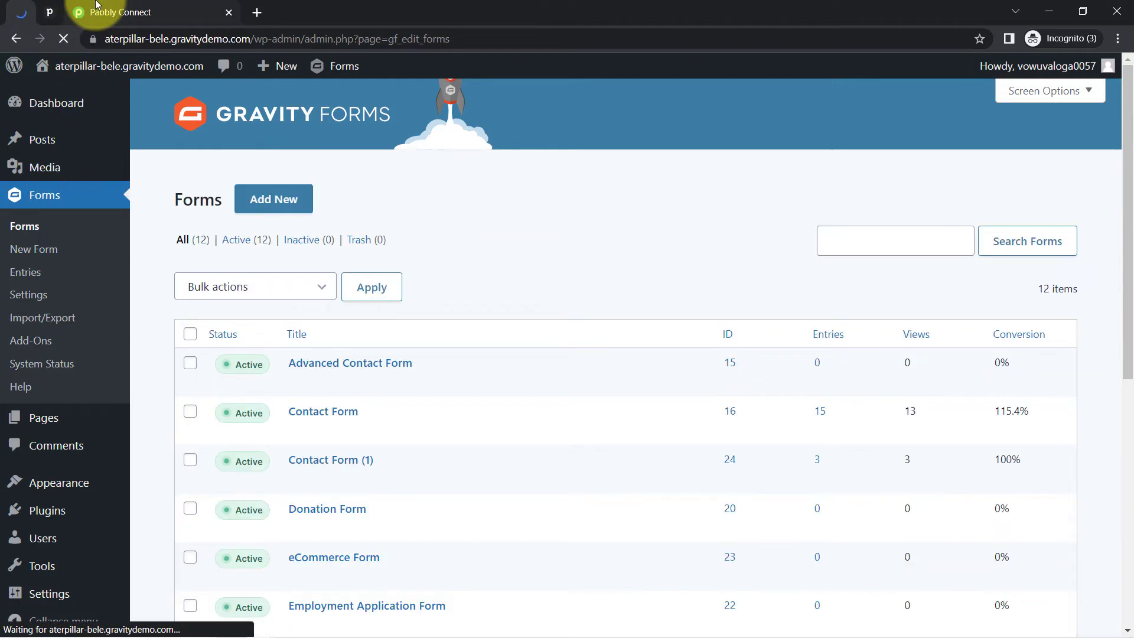
pyautogui.click(95, 6)
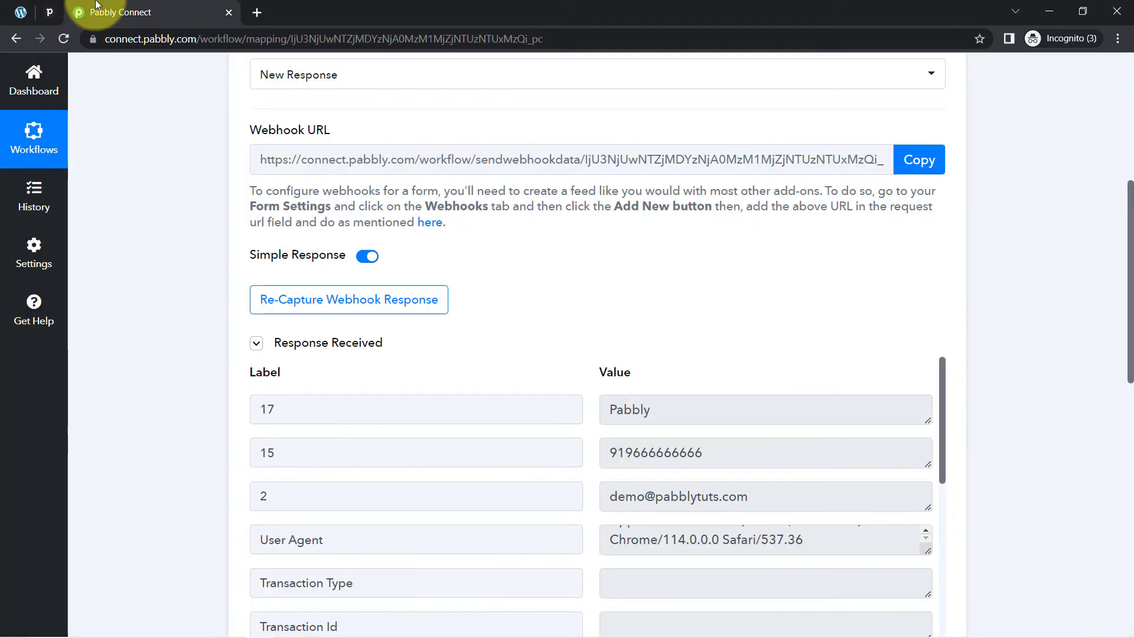
# Review the received response labels and values again, down to the last name under 1.6
pyautogui.scroll(-5, 286, 406)
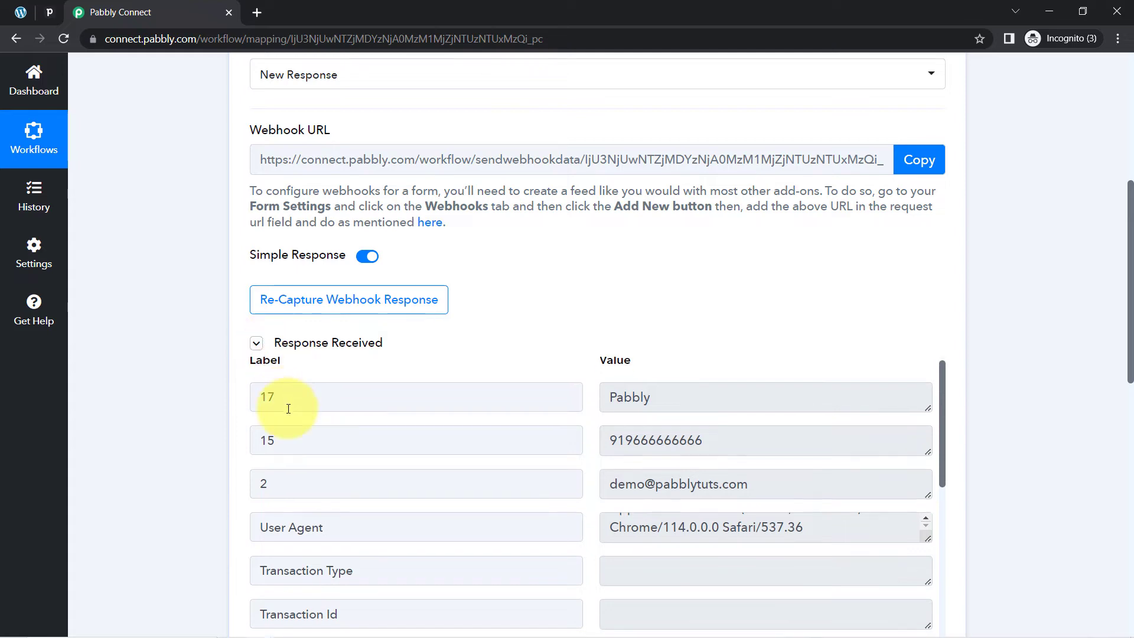
pyautogui.scroll(-10, 223, 410)
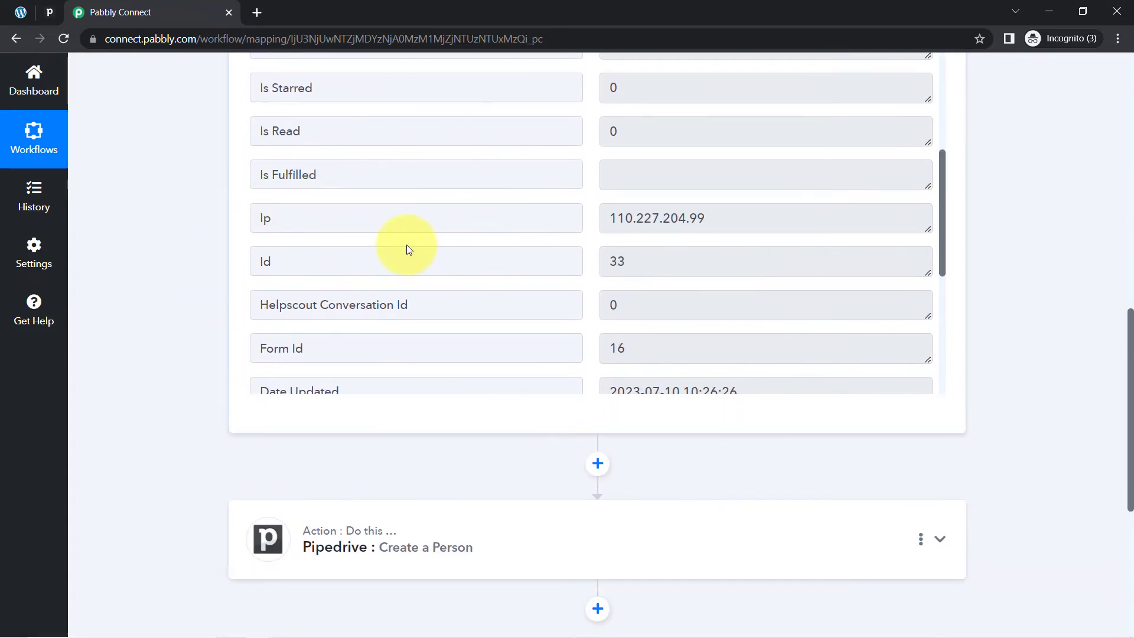
pyautogui.scroll(-3, 413, 245)
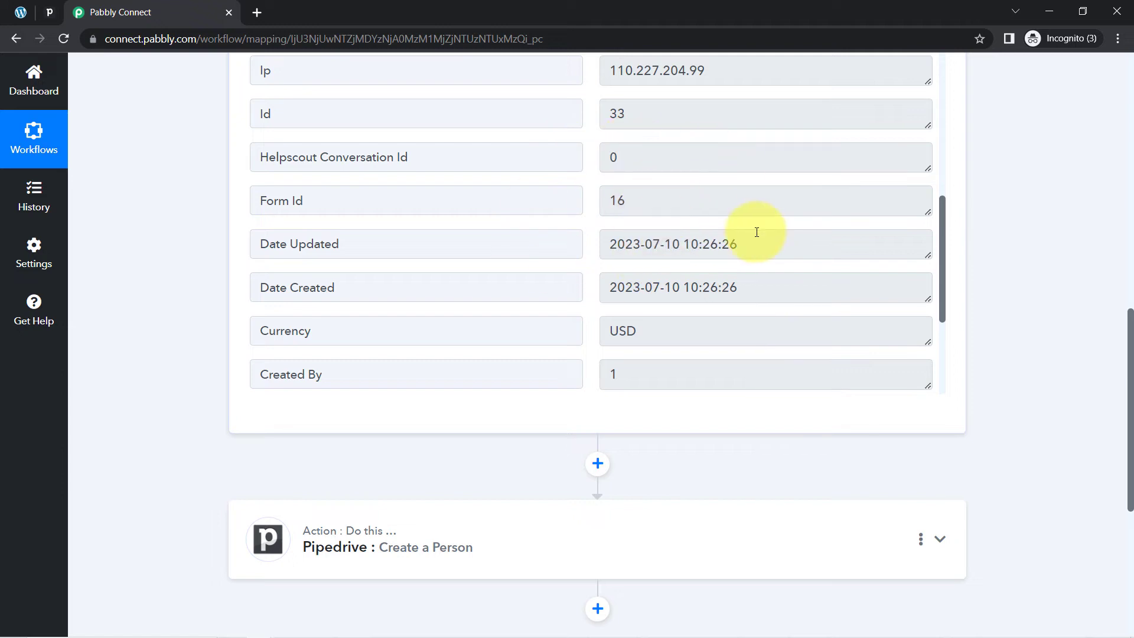
pyautogui.scroll(-3, 738, 248)
pyautogui.tripleClick(703, 311)
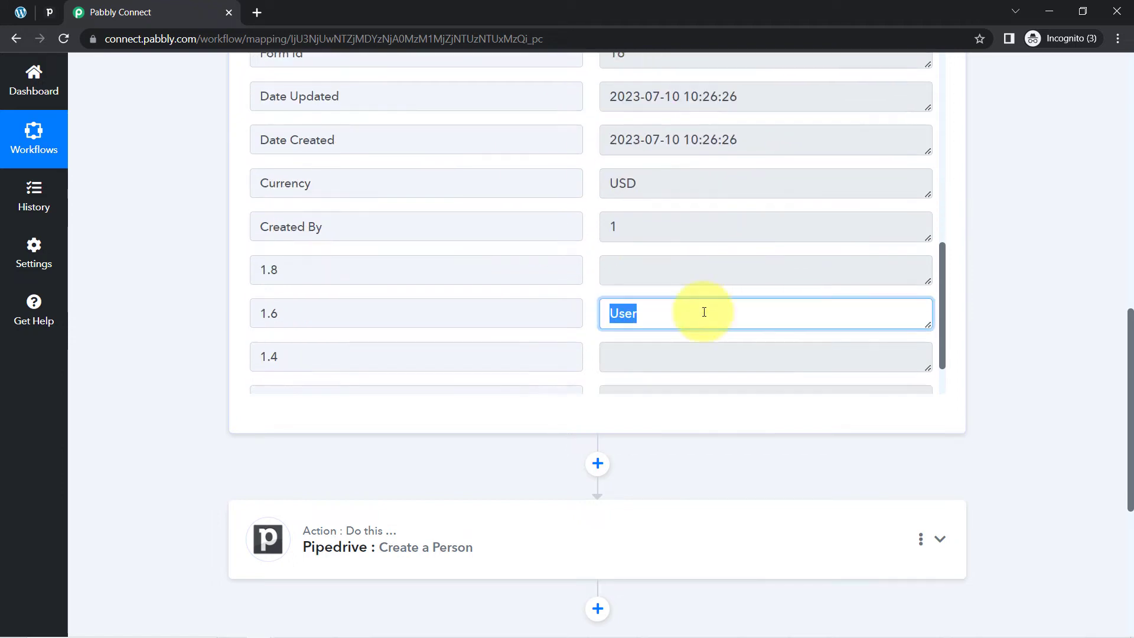
# Expand the Pipedrive Create a Person action and start adding a new Pipedrive connection
pyautogui.scroll(-4, 228, 424)
pyautogui.click(309, 327)
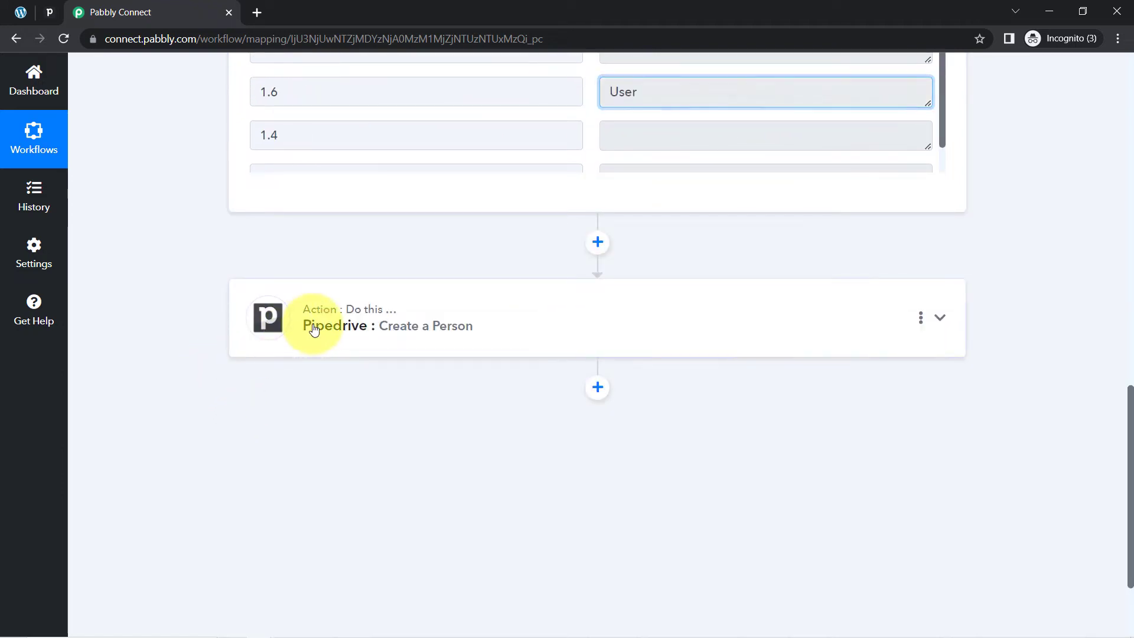
pyautogui.scroll(-1, 184, 418)
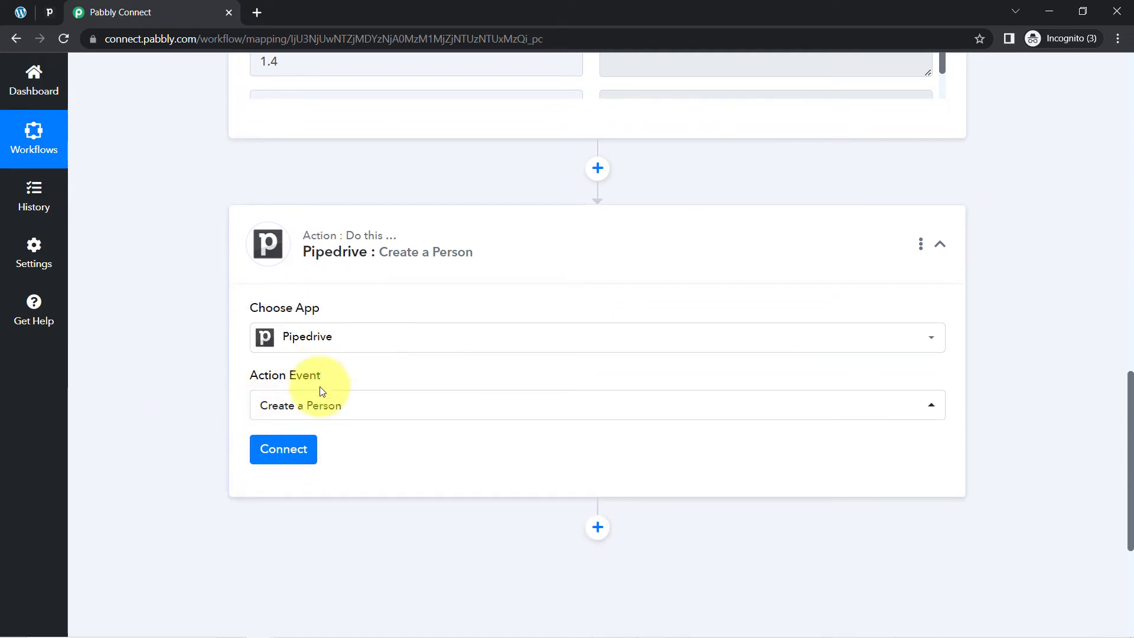
pyautogui.click(293, 451)
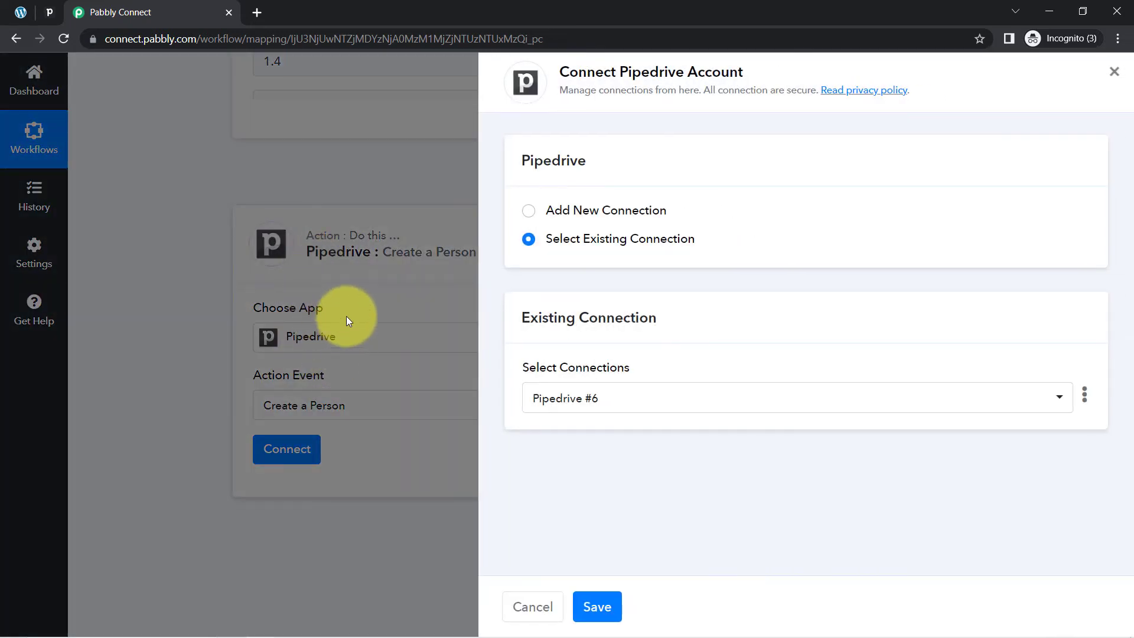
pyautogui.click(571, 213)
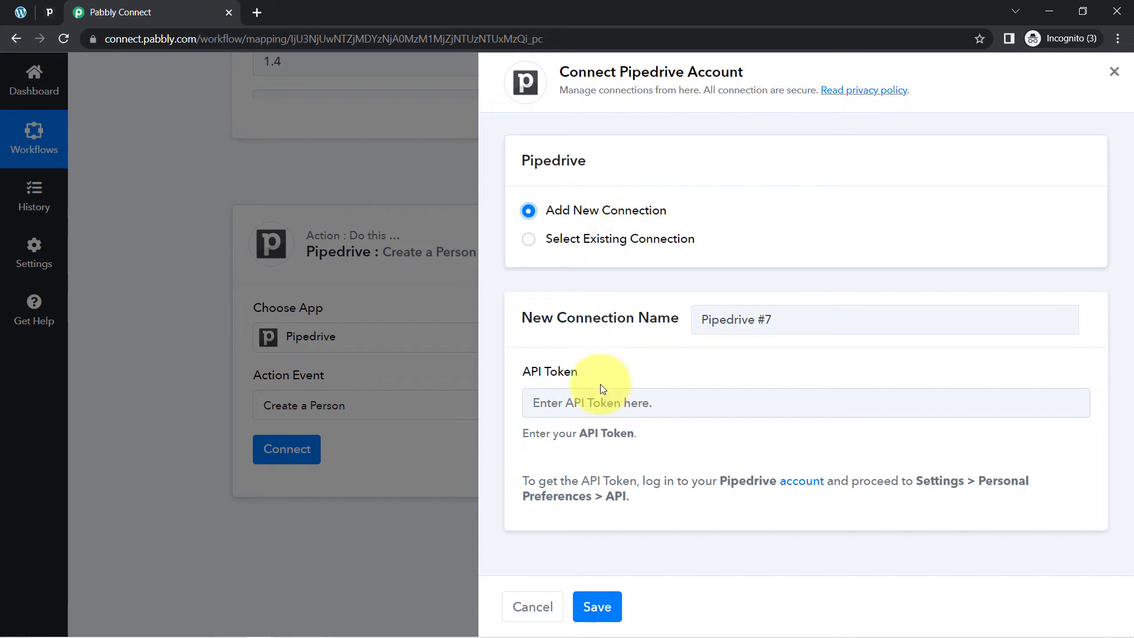
# Read the instructions for getting the API token and open the linked Pipedrive account in a separate browser tab
pyautogui.moveTo(518, 380); pyautogui.dragTo(576, 377)
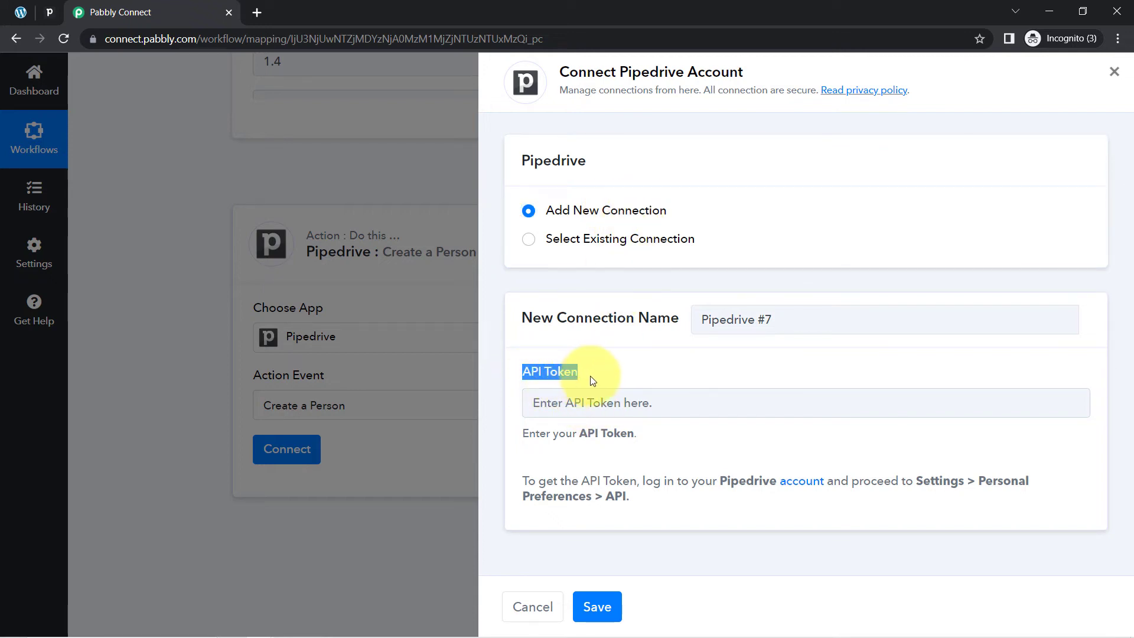
pyautogui.tripleClick(563, 481)
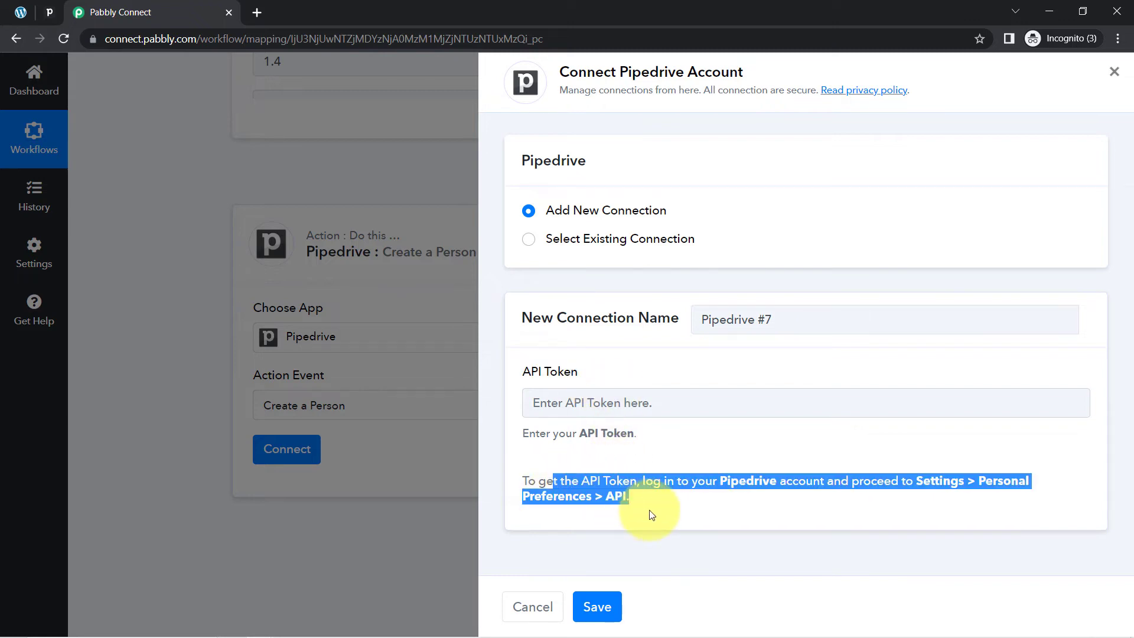
pyautogui.click(653, 514)
pyautogui.rightClick(817, 480)
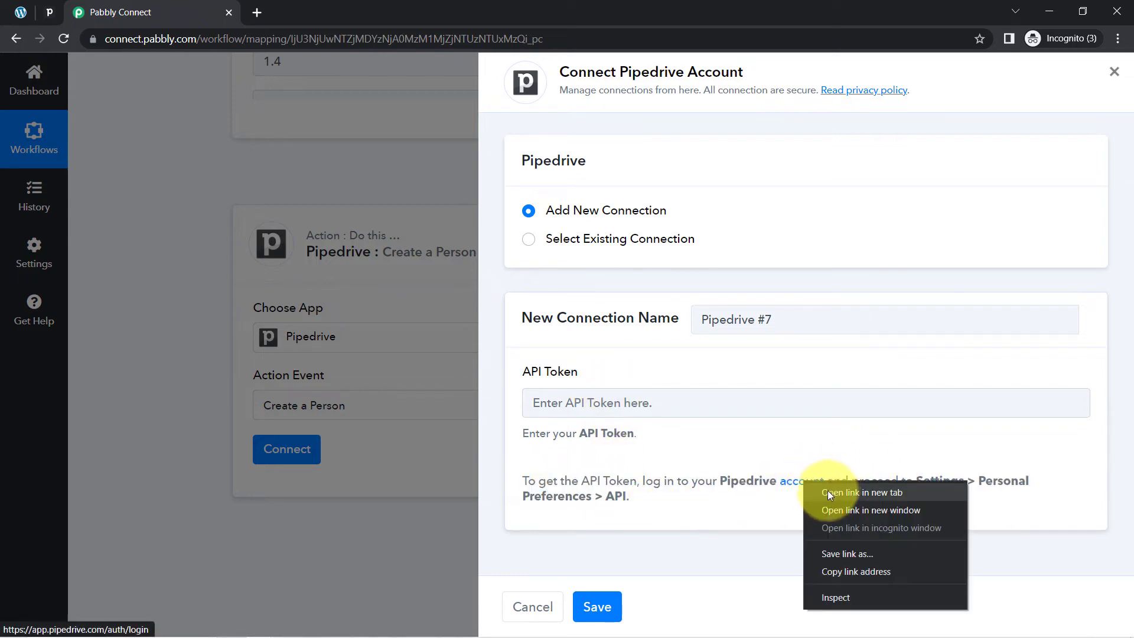
pyautogui.click(828, 492)
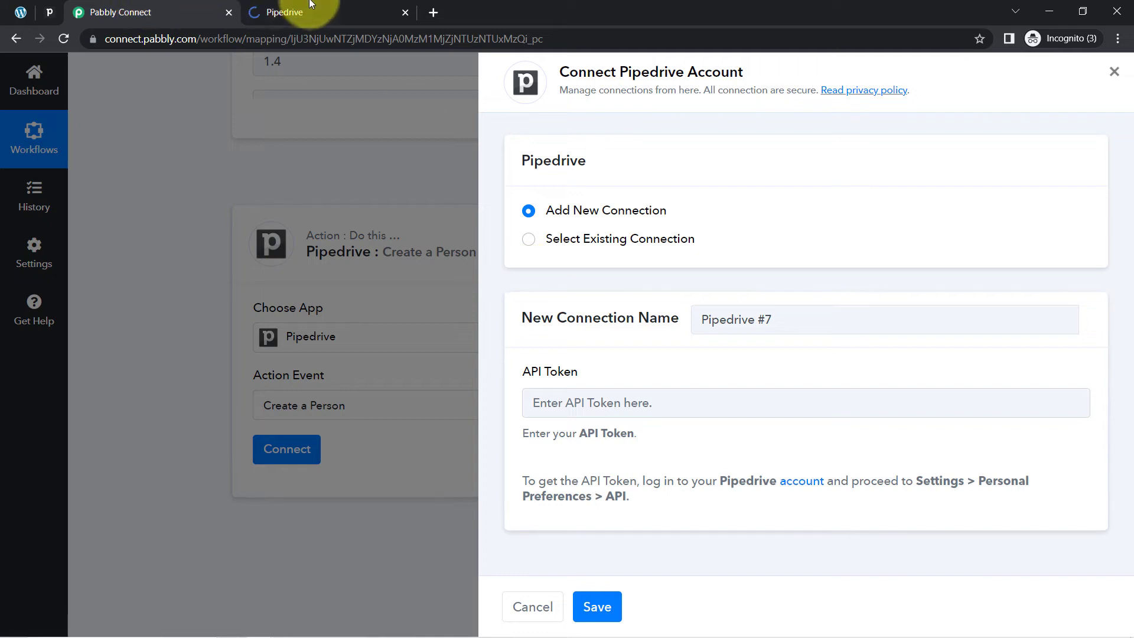
pyautogui.click(292, 10)
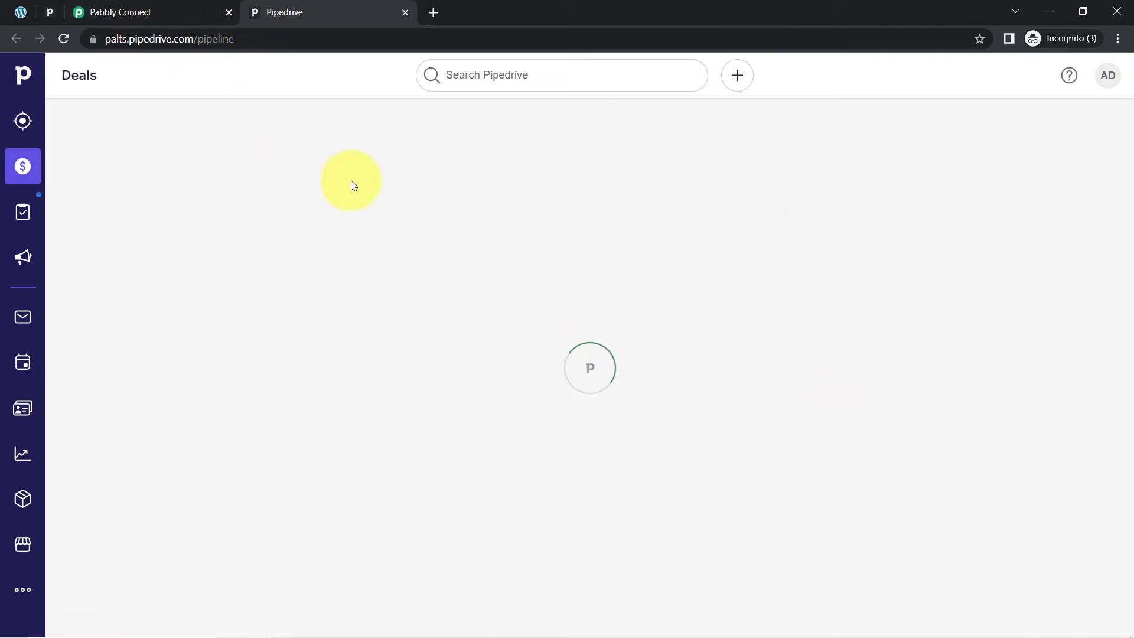
# Copy the personal API token from Pipedrive's personal preferences and close that Pipedrive page
pyautogui.click(1109, 76)
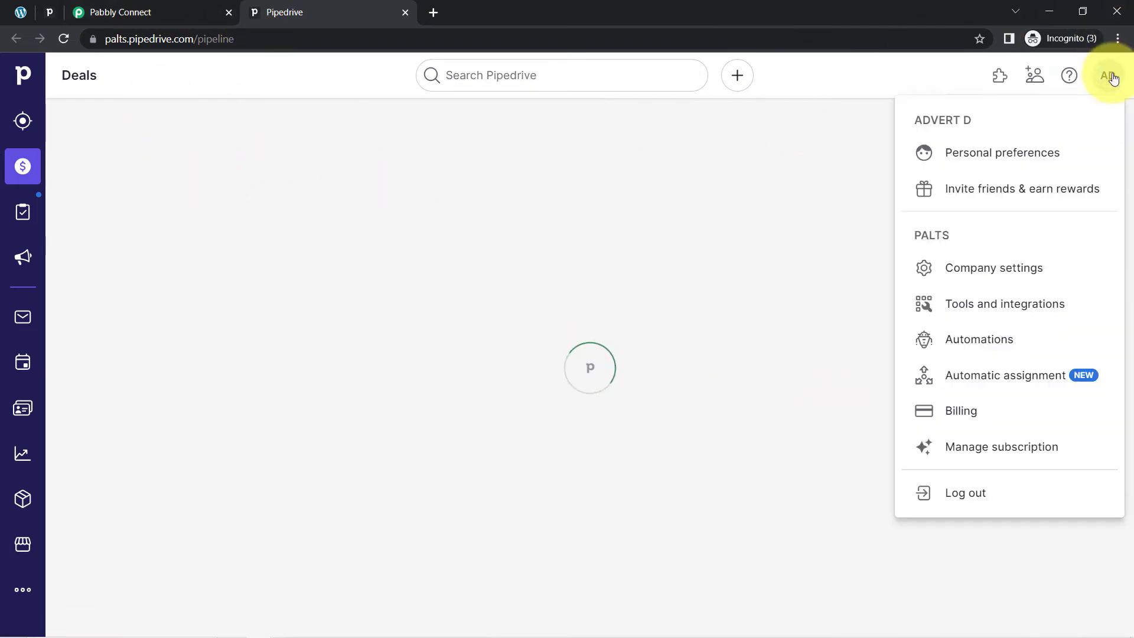
pyautogui.click(969, 154)
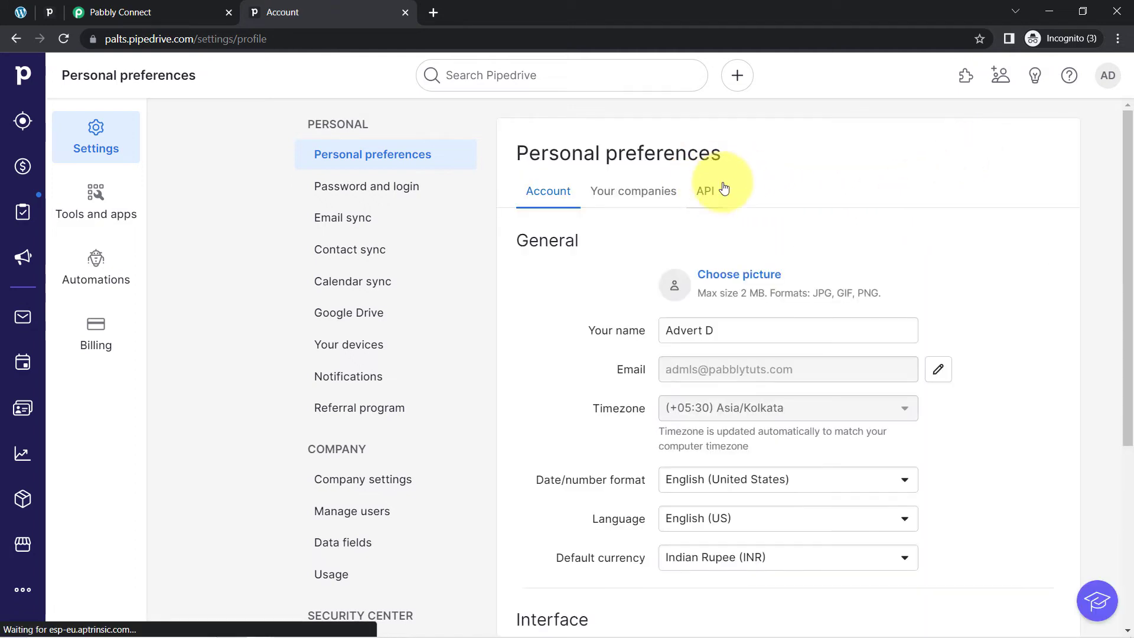
pyautogui.click(706, 191)
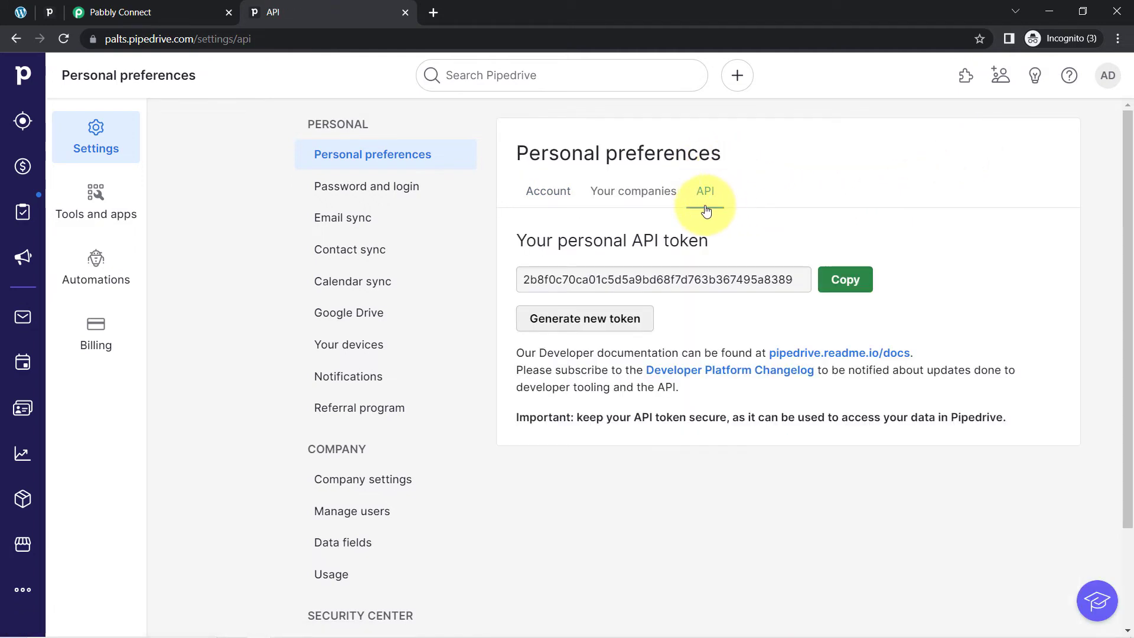
pyautogui.click(838, 282)
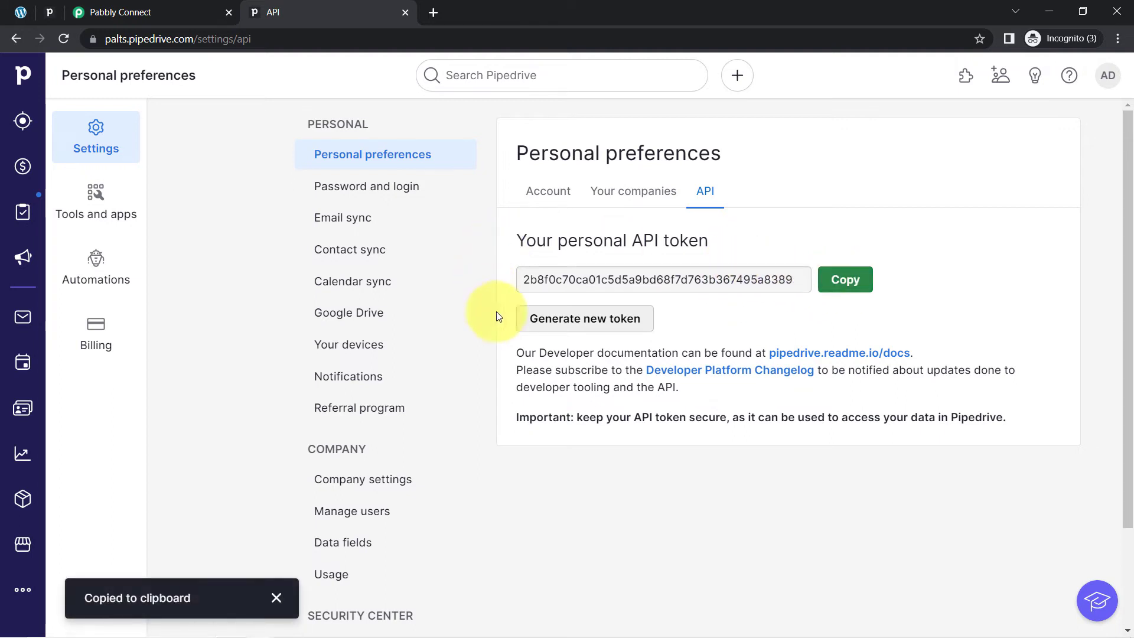
pyautogui.click(407, 13)
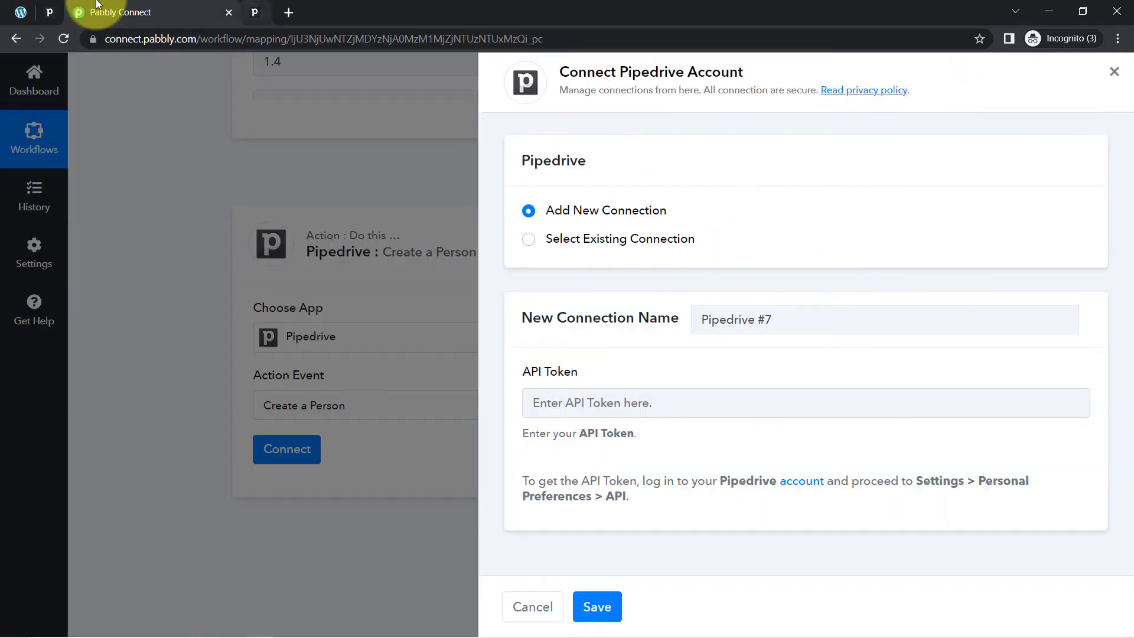
# Paste the API token into the new Pipedrive connection, save it, and show the Create a Person fields
pyautogui.click(556, 402)
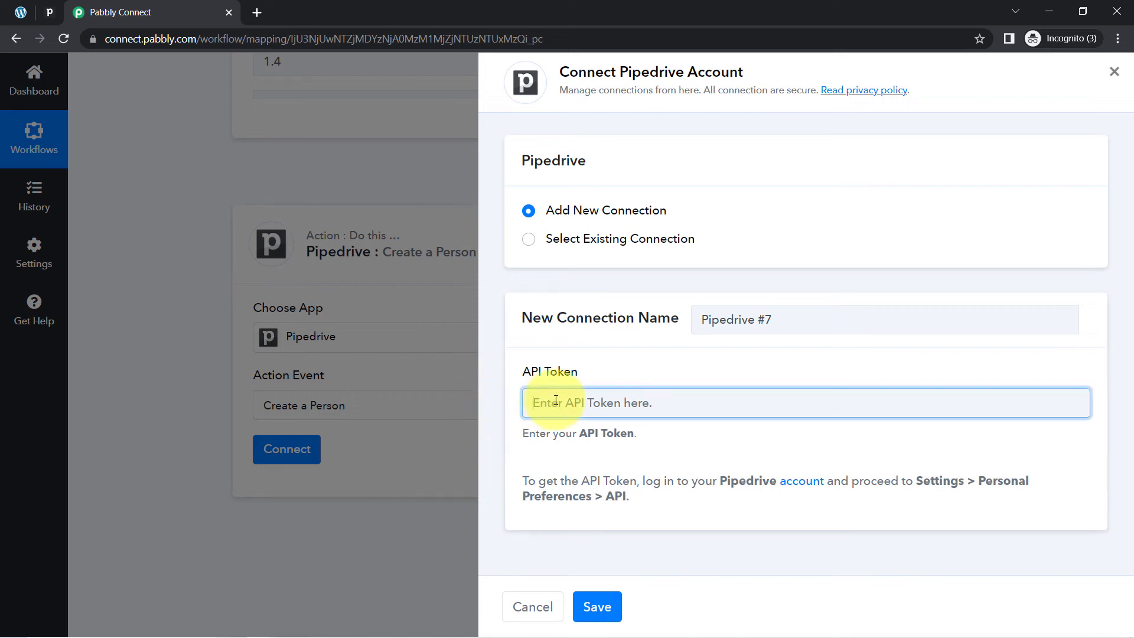
pyautogui.hotkey('ctrl', 'v')
pyautogui.click(594, 607)
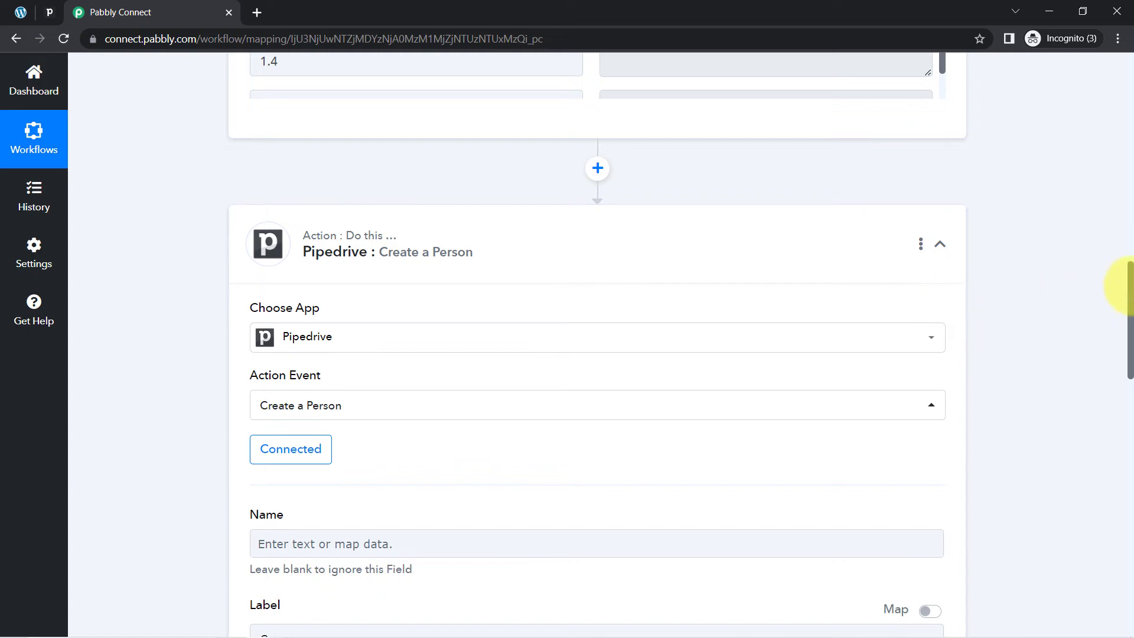
pyautogui.moveTo(1129, 290); pyautogui.dragTo(1130, 352)
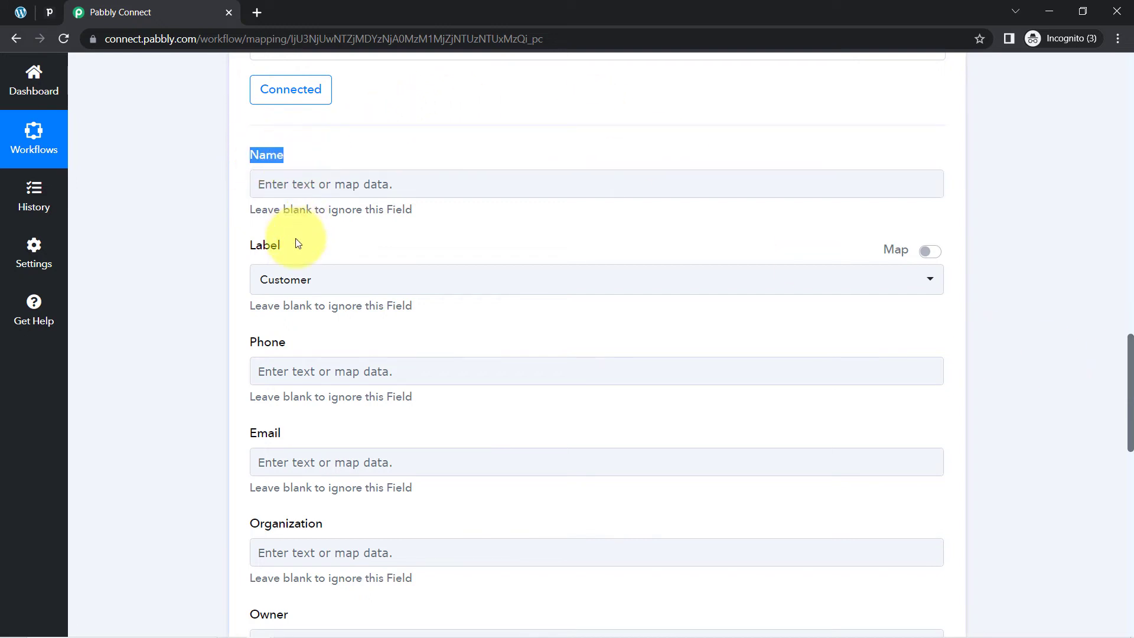
# Check the received Gravity Forms response data and map its first-name value 1.3 into the Pipedrive person's Name field
pyautogui.scroll(10, 223, 278)
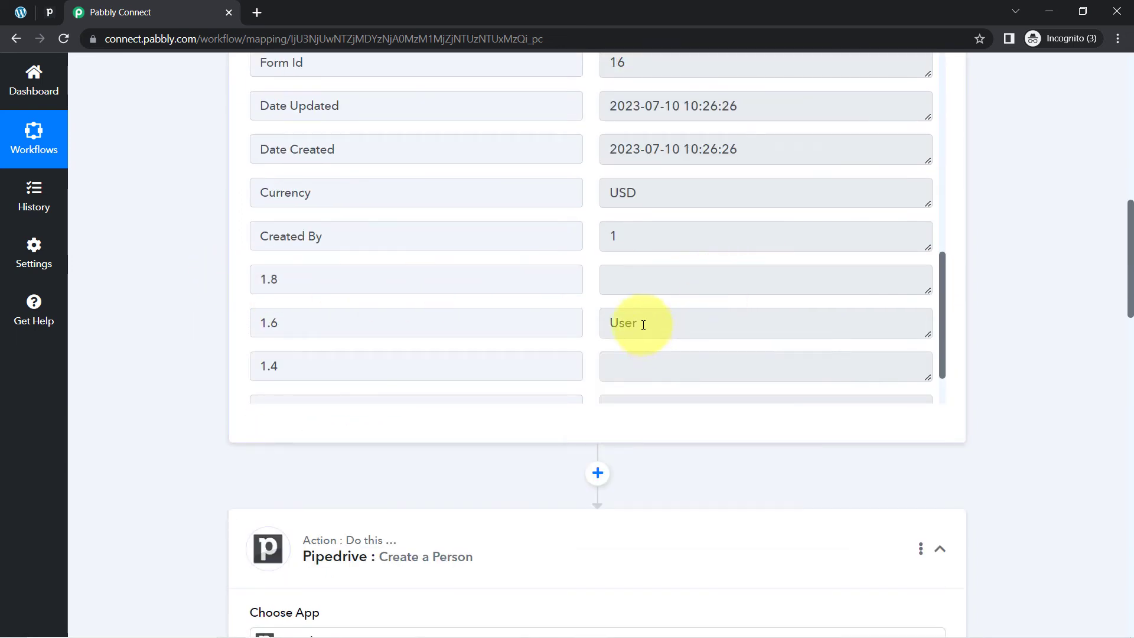
pyautogui.click(643, 324)
pyautogui.scroll(3, 664, 286)
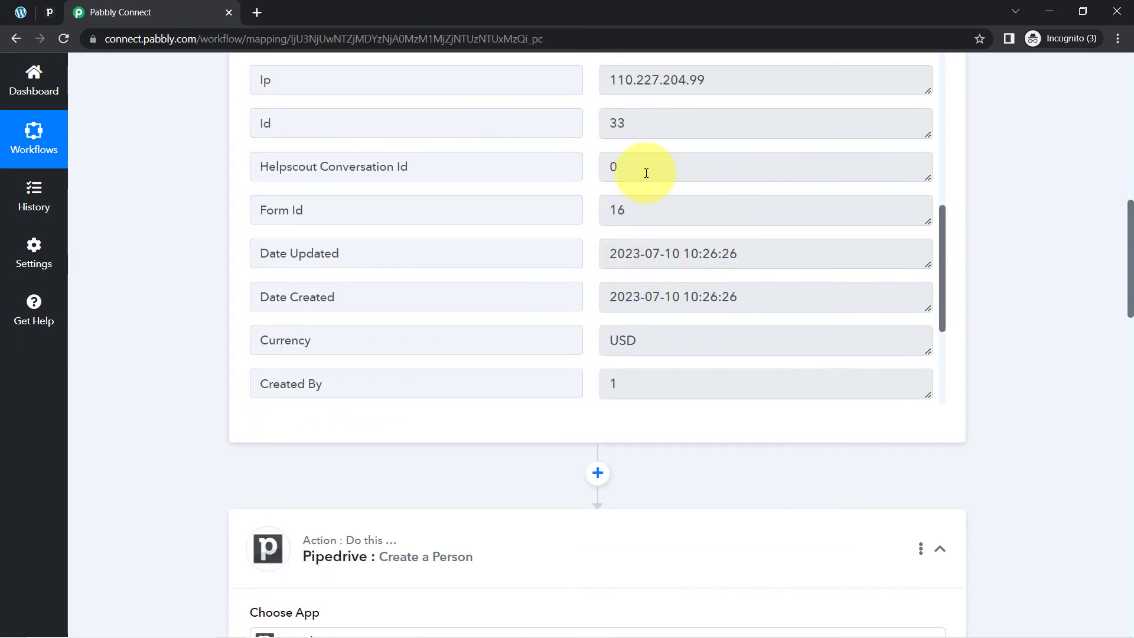
pyautogui.scroll(-10, 194, 487)
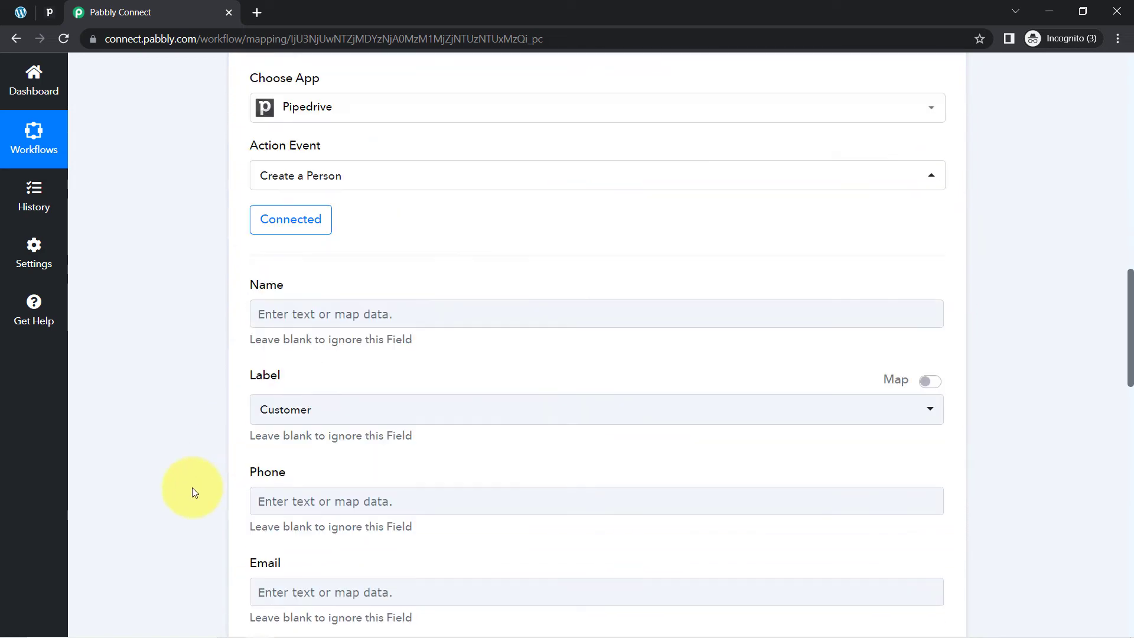
pyautogui.scroll(8, 739, 260)
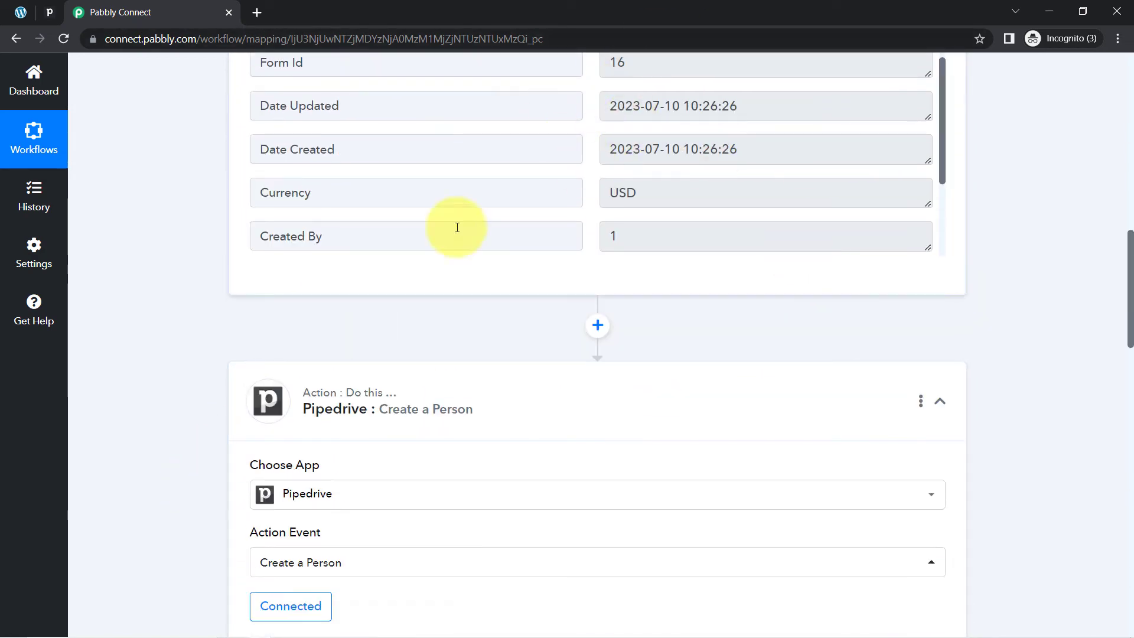
pyautogui.scroll(-10, 178, 292)
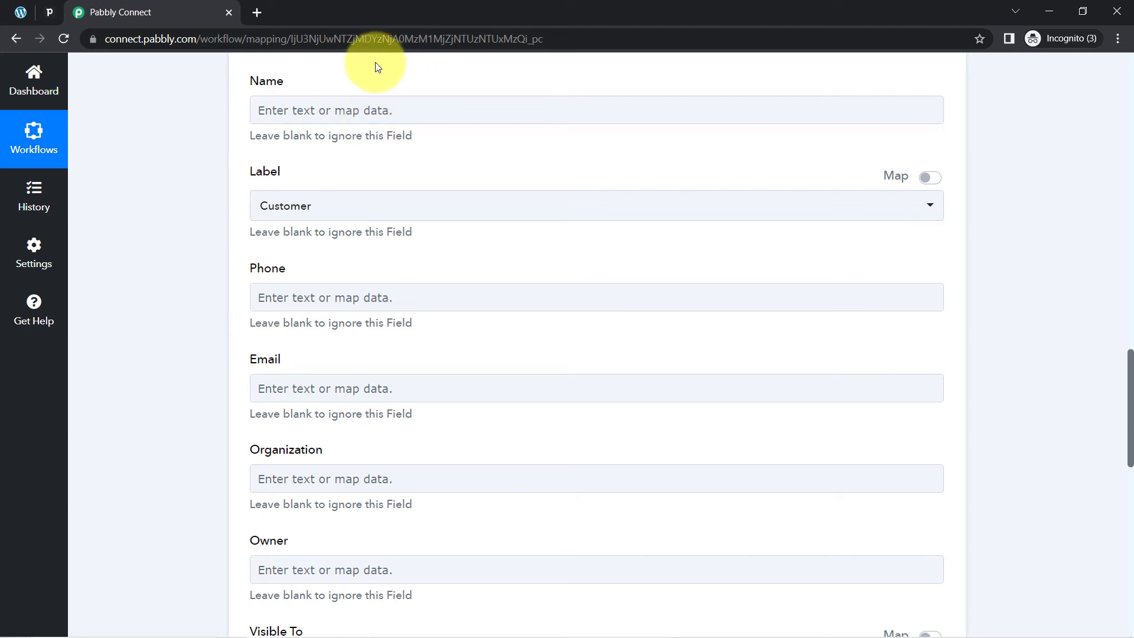
pyautogui.click(316, 104)
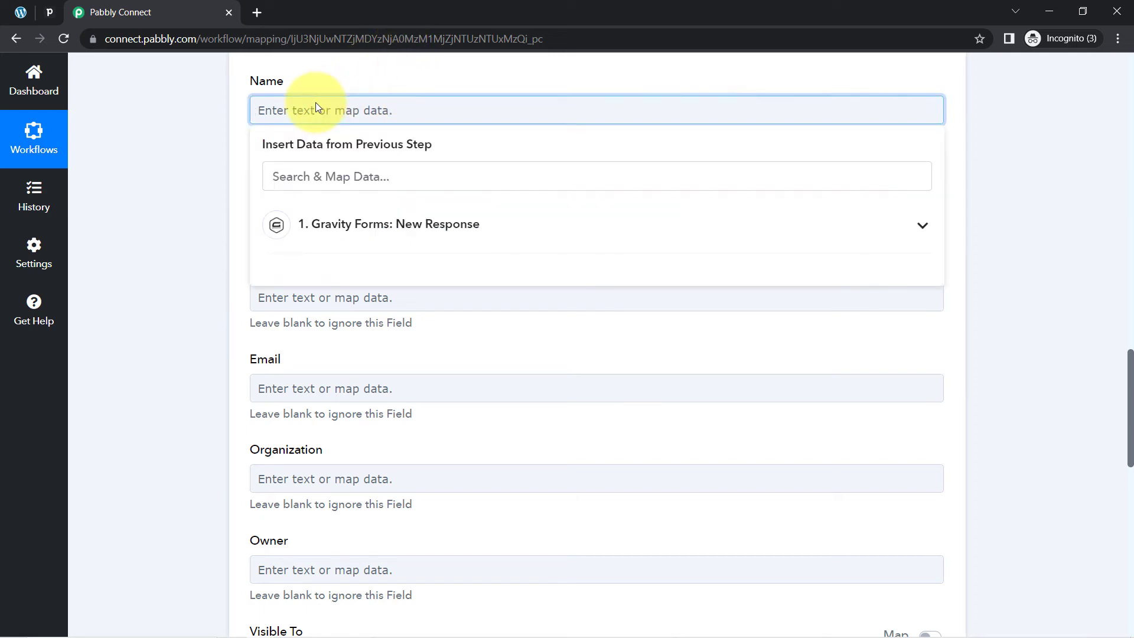
pyautogui.click(330, 240)
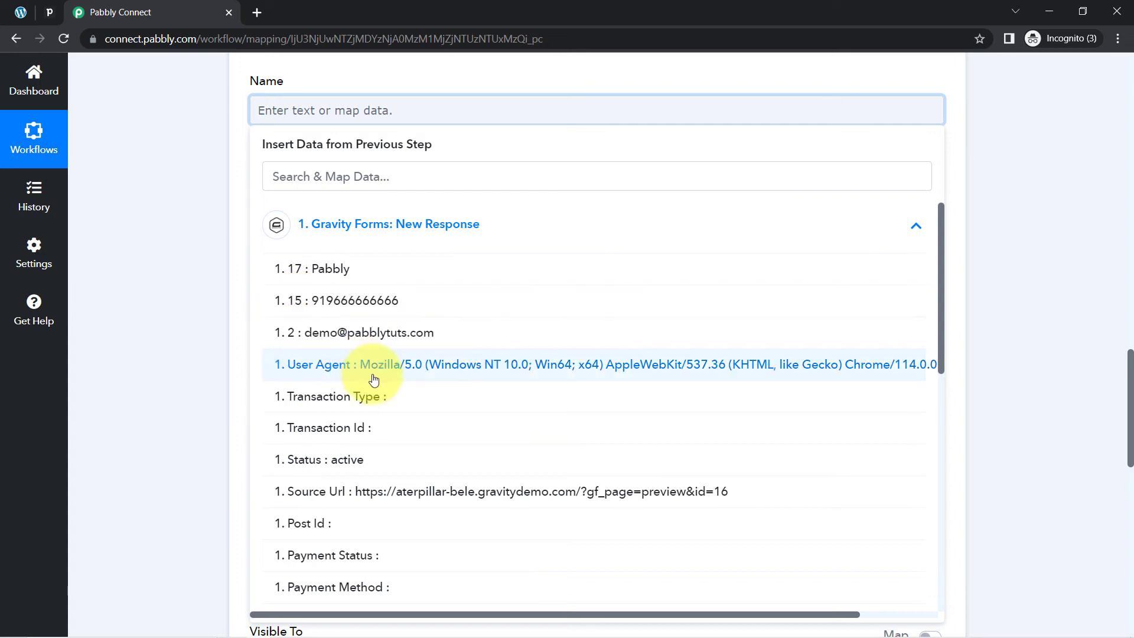
pyautogui.scroll(-7, 372, 331)
pyautogui.scroll(-4, 385, 393)
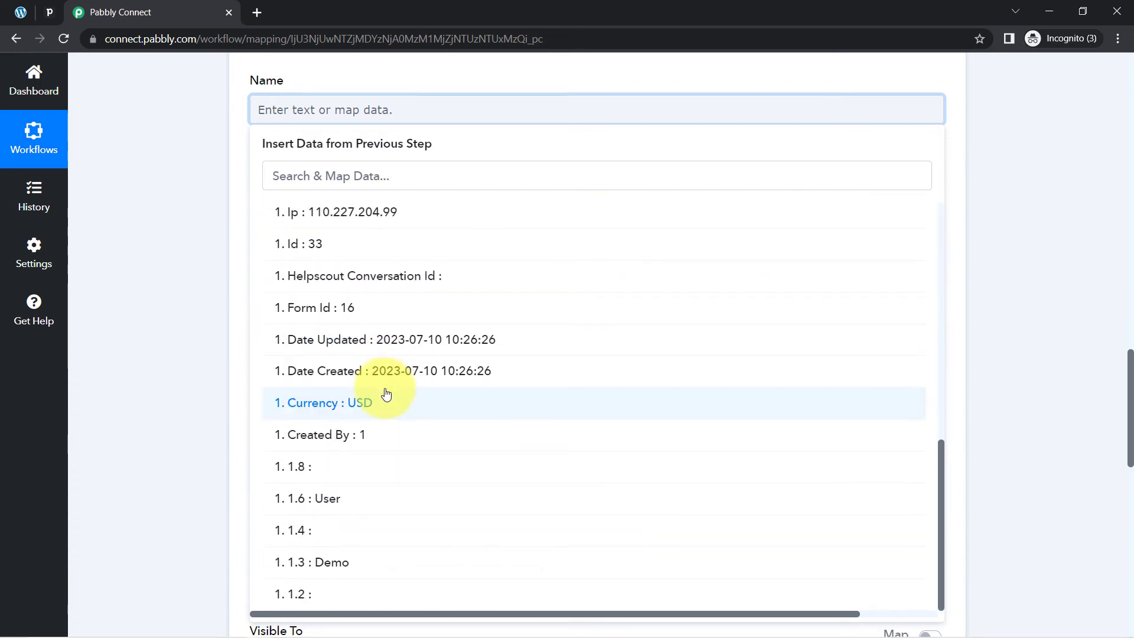
pyautogui.click(326, 564)
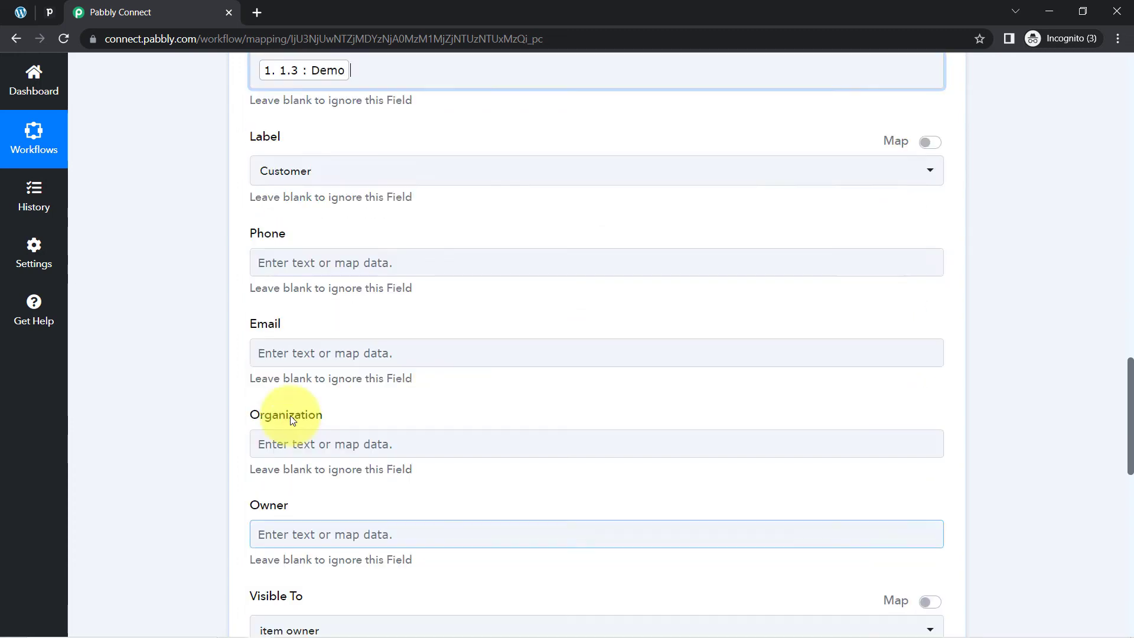
# Search the Gravity Forms data for "use" and add the last-name value 1.6 after the first name in Name
pyautogui.scroll(3, 159, 213)
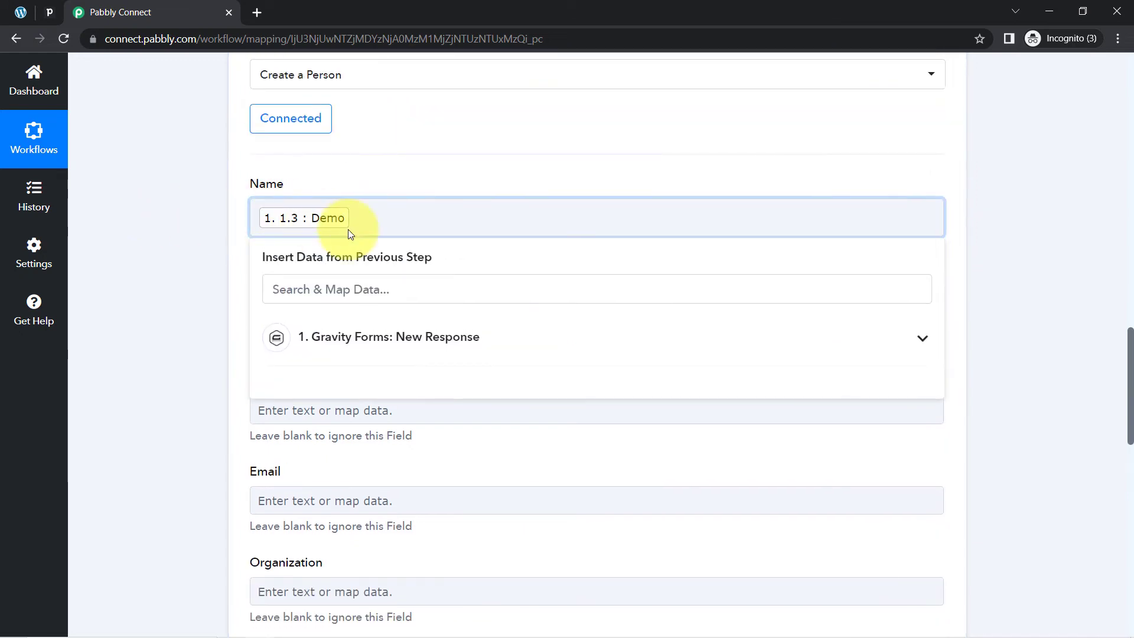
pyautogui.click(339, 283)
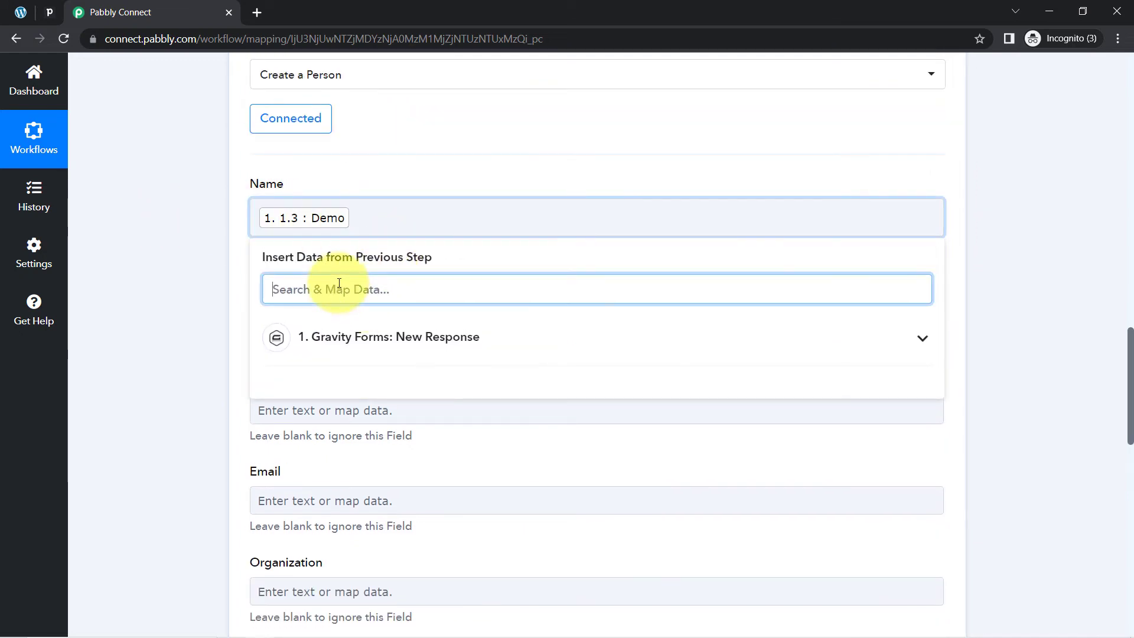
pyautogui.write('use')
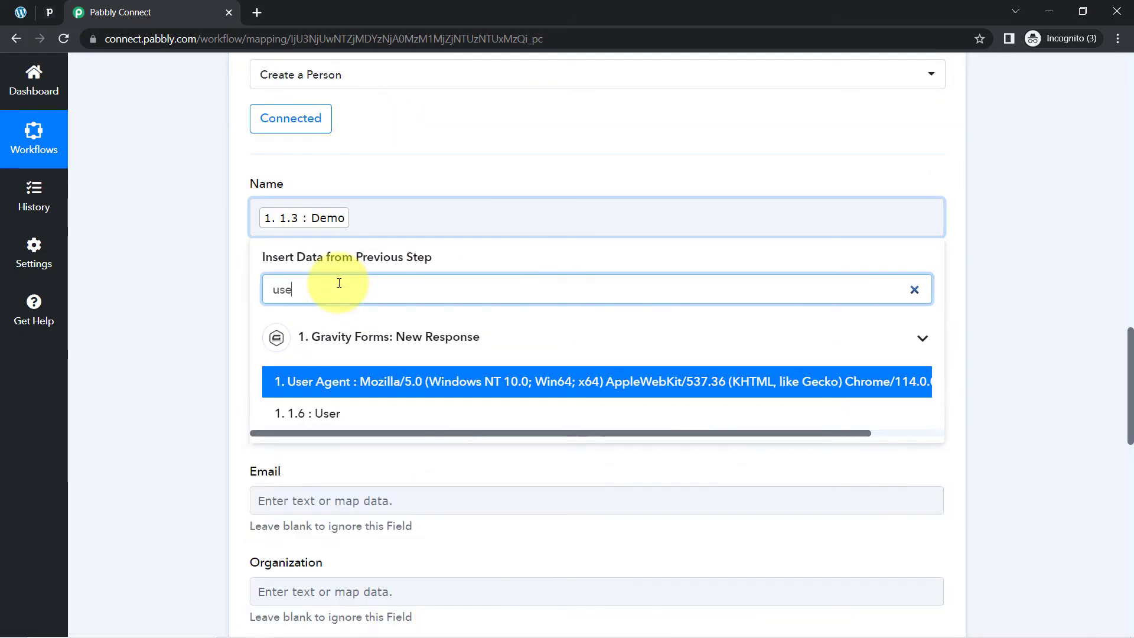
pyautogui.click(306, 412)
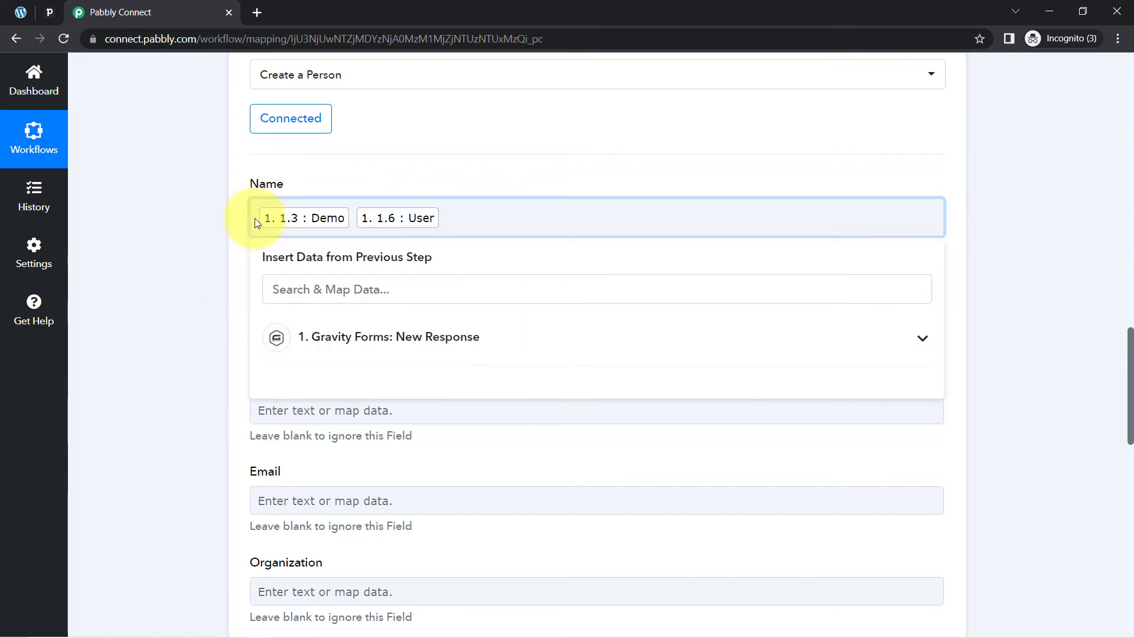
pyautogui.click(212, 269)
pyautogui.click(311, 143)
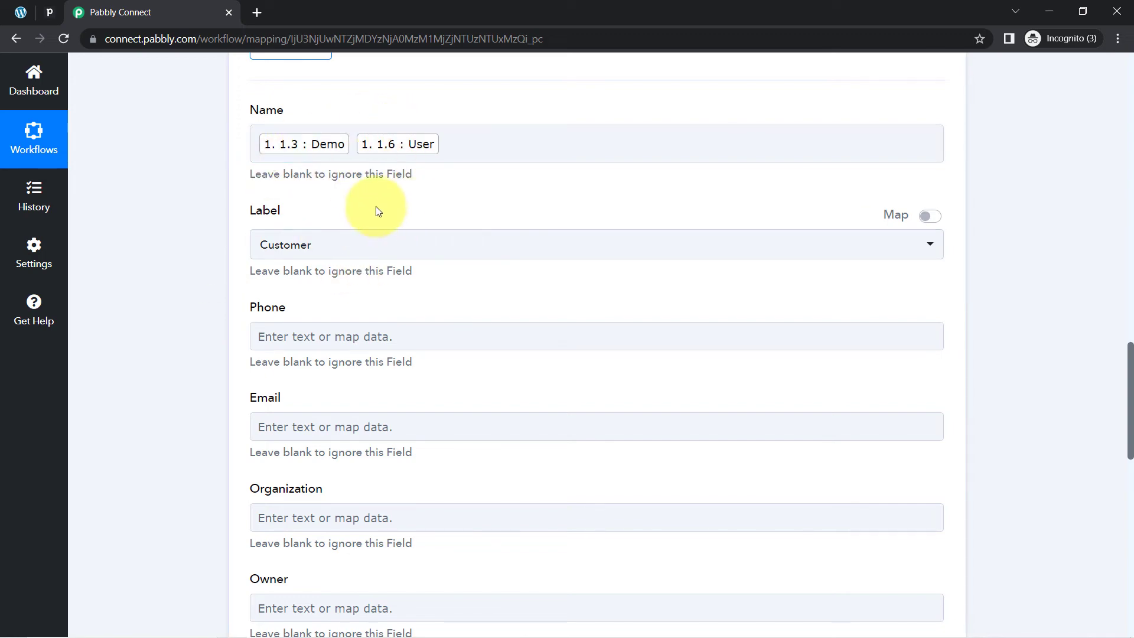
pyautogui.scroll(-2, 331, 195)
pyautogui.scroll(3, 298, 147)
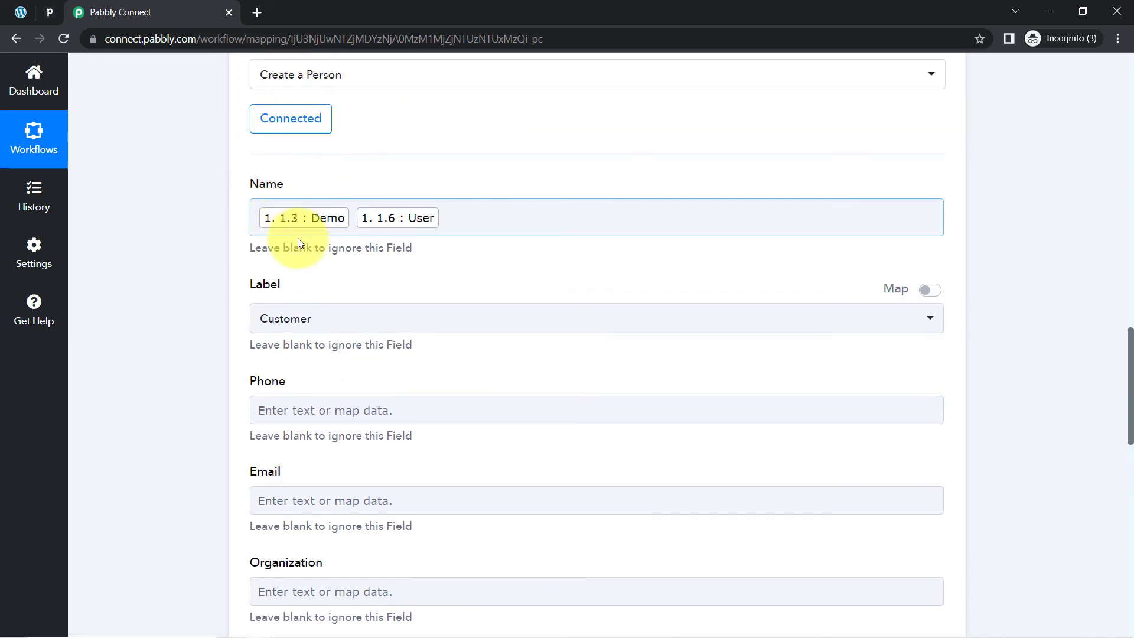
# Map the Phone field to value 15, the phone number, from the Gravity Forms response
pyautogui.click(284, 409)
pyautogui.scroll(-2, 279, 298)
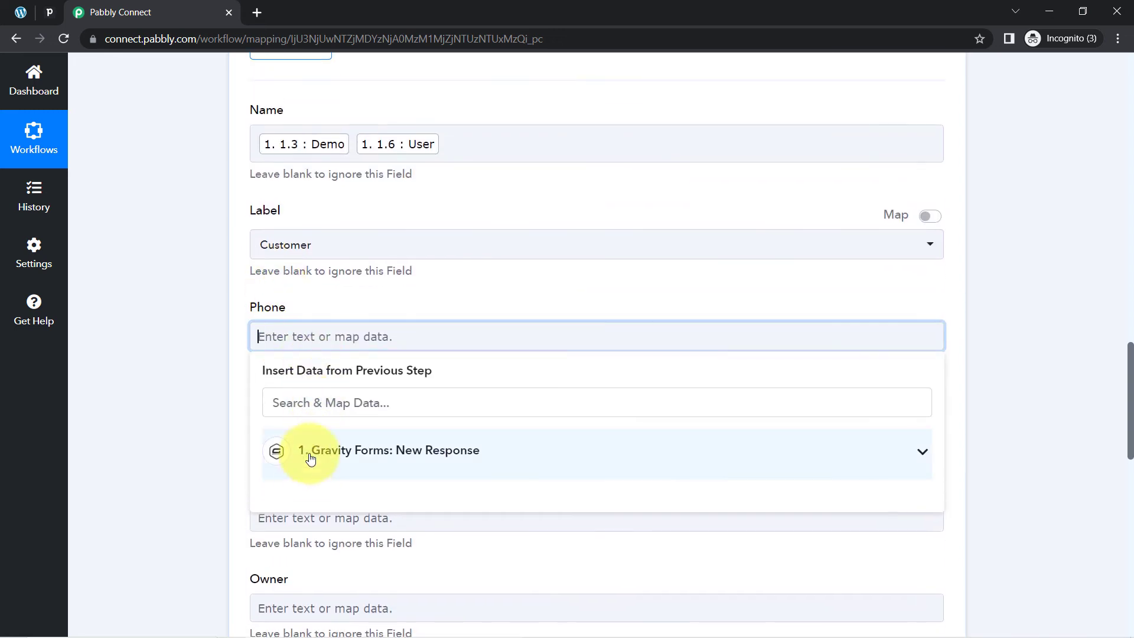
pyautogui.click(286, 451)
pyautogui.scroll(-2, 342, 328)
pyautogui.click(331, 378)
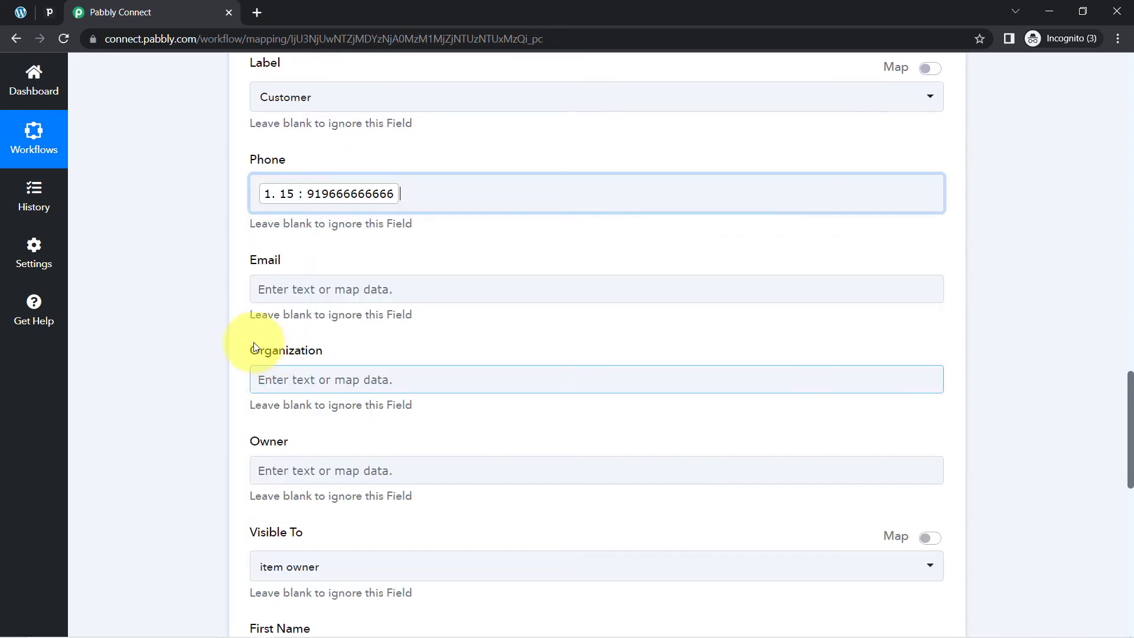
pyautogui.click(193, 321)
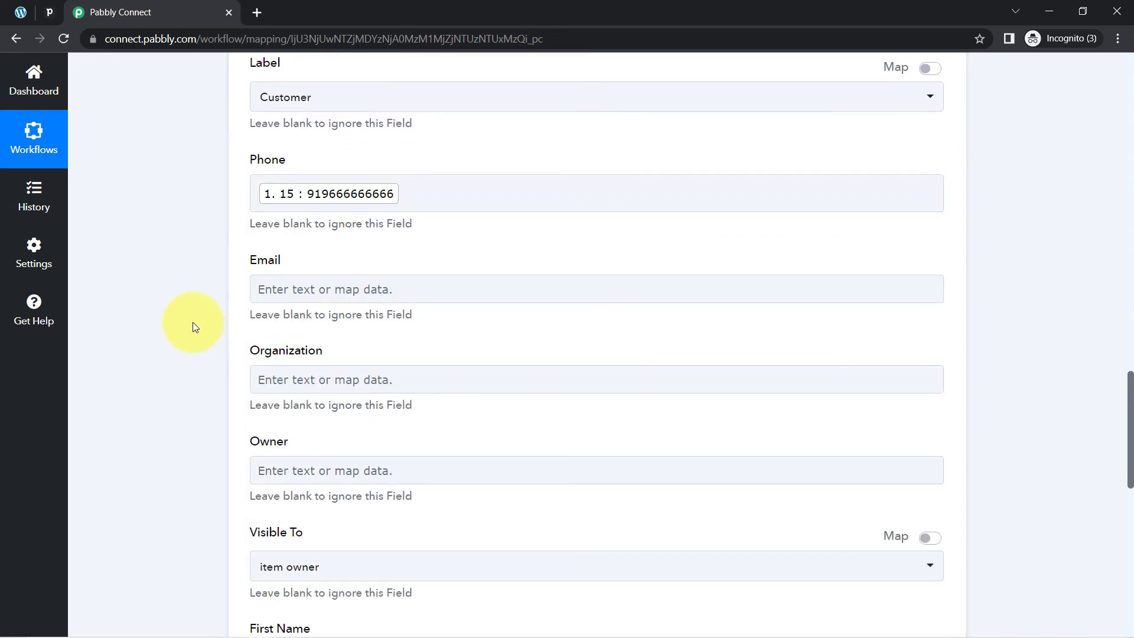
# Map the Email field to value 2, the e-mail address, from the Gravity Forms response
pyautogui.click(288, 286)
pyautogui.scroll(-1, 229, 261)
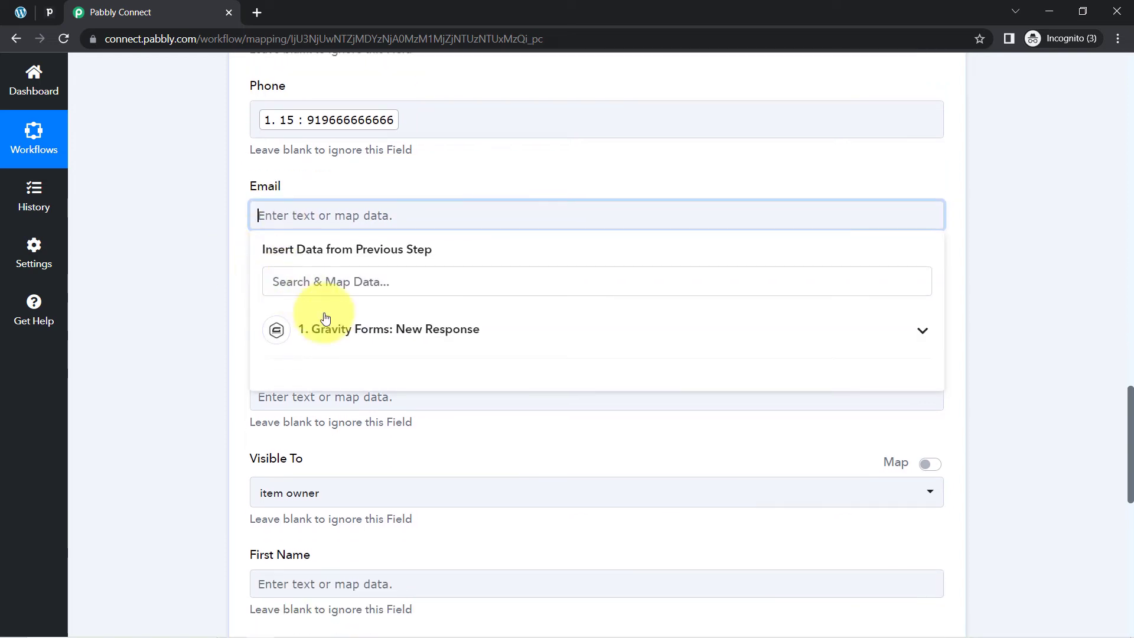
pyautogui.click(341, 333)
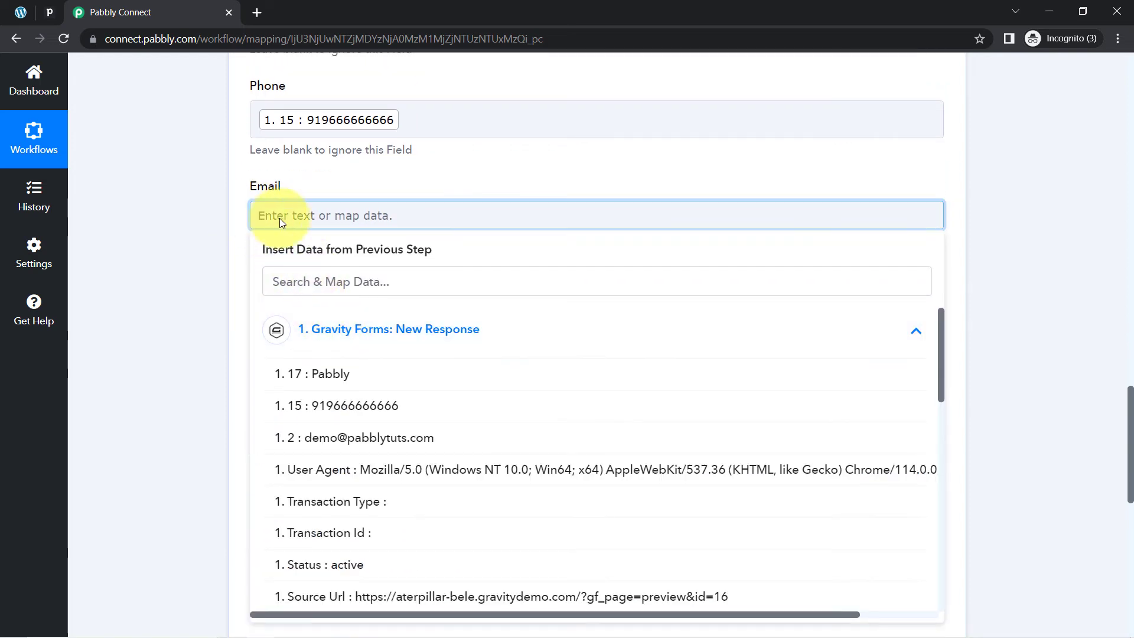
pyautogui.click(324, 437)
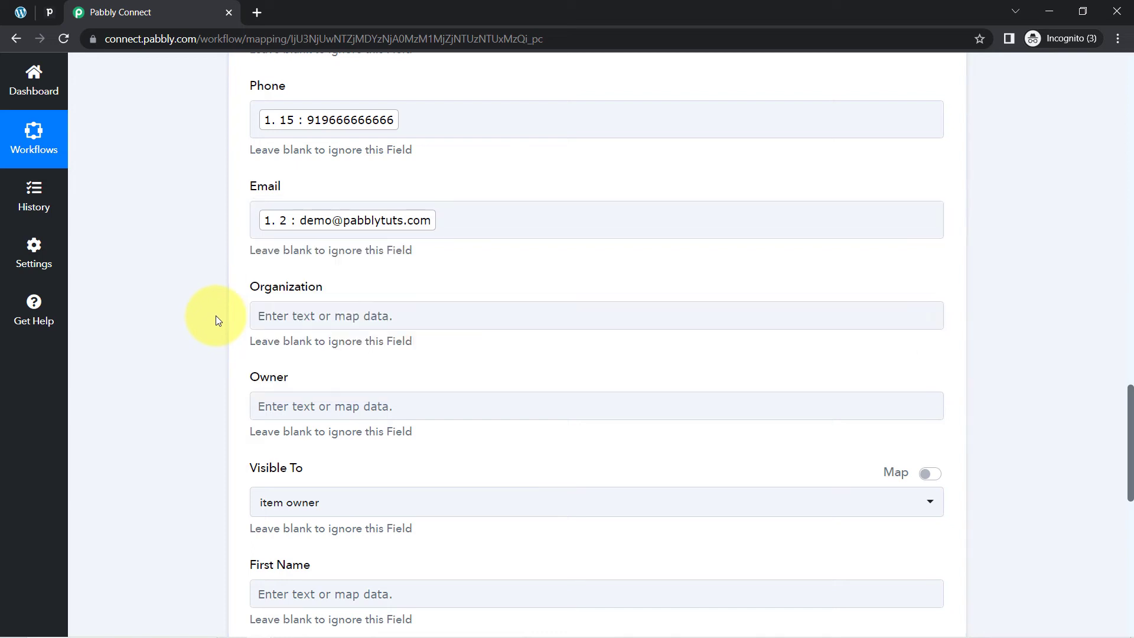
# Map the Organization field to value 17 (Pabbly) from the Gravity Forms response
pyautogui.scroll(-1, 215, 315)
pyautogui.click(295, 239)
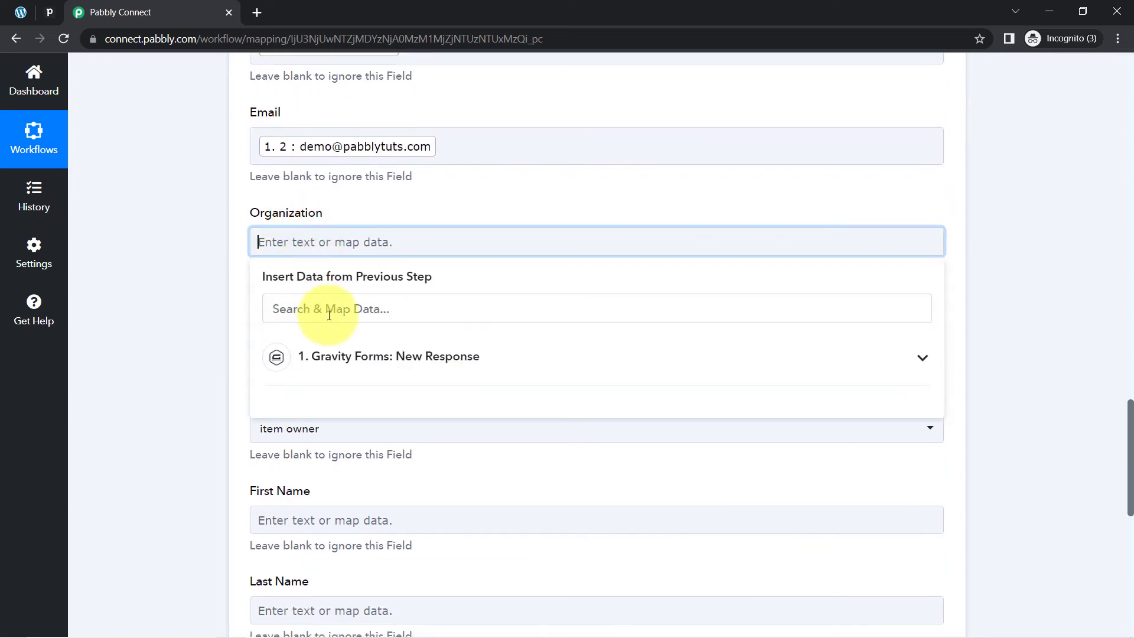
pyautogui.click(329, 349)
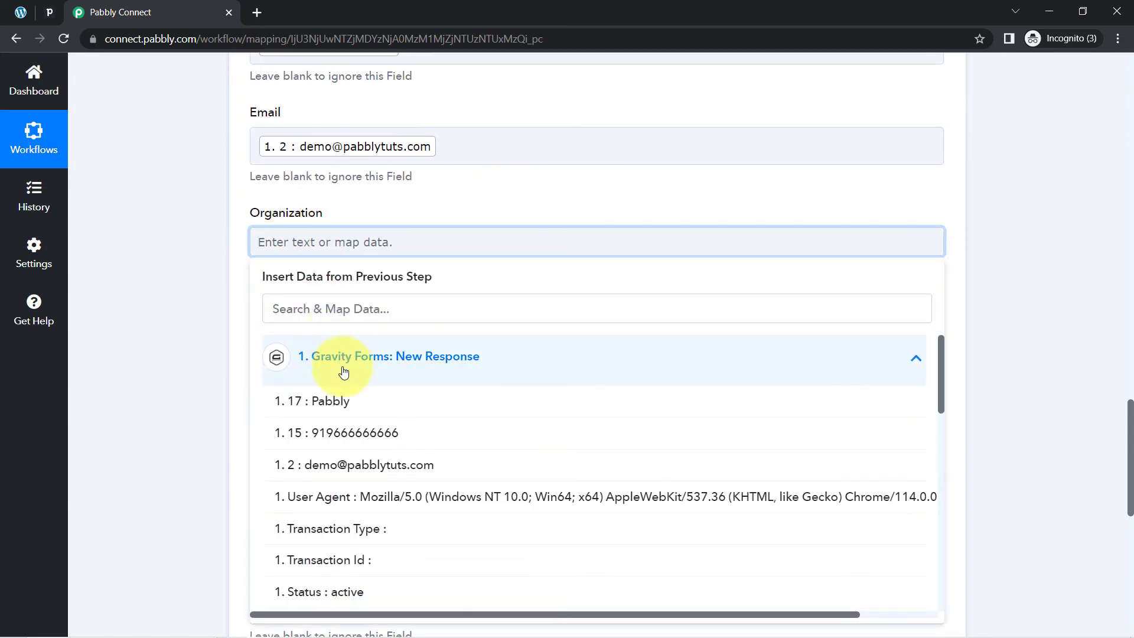
pyautogui.click(296, 390)
# Review the mapped Name, Phone, Email and Organization fields and look through the available Label options
pyautogui.scroll(5, 211, 359)
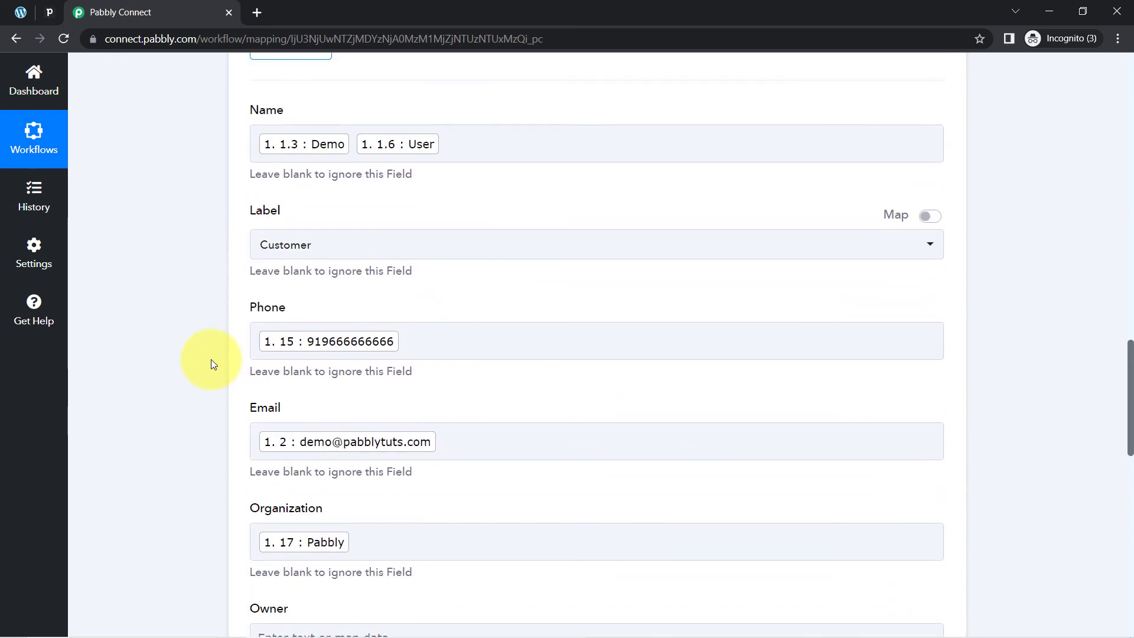
pyautogui.scroll(3, 211, 360)
pyautogui.scroll(-3, 212, 362)
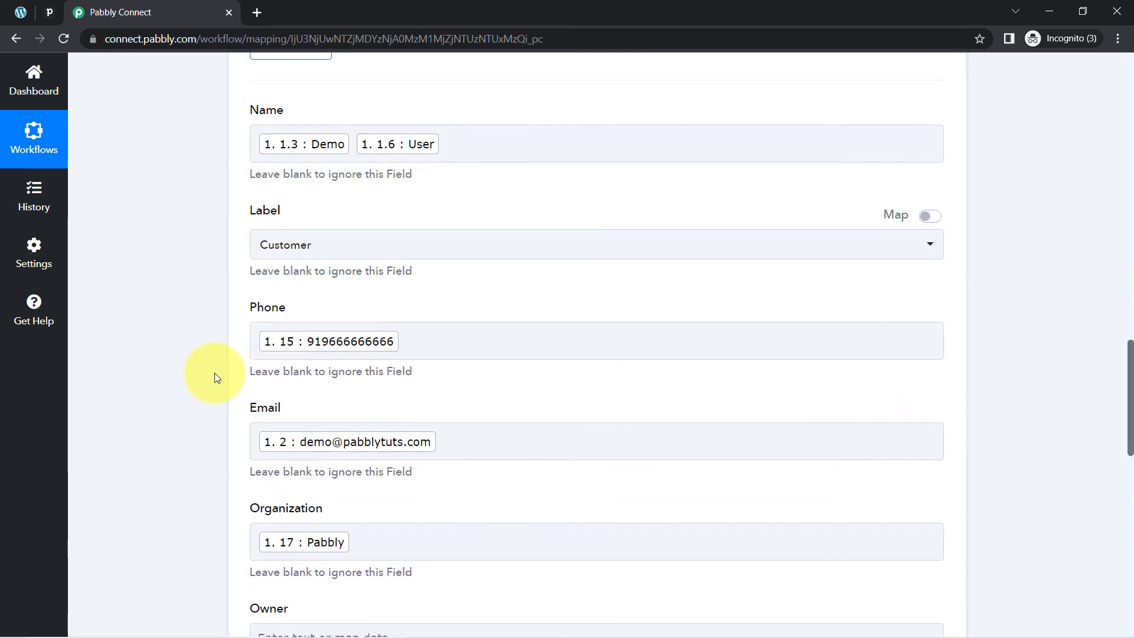
pyautogui.click(294, 246)
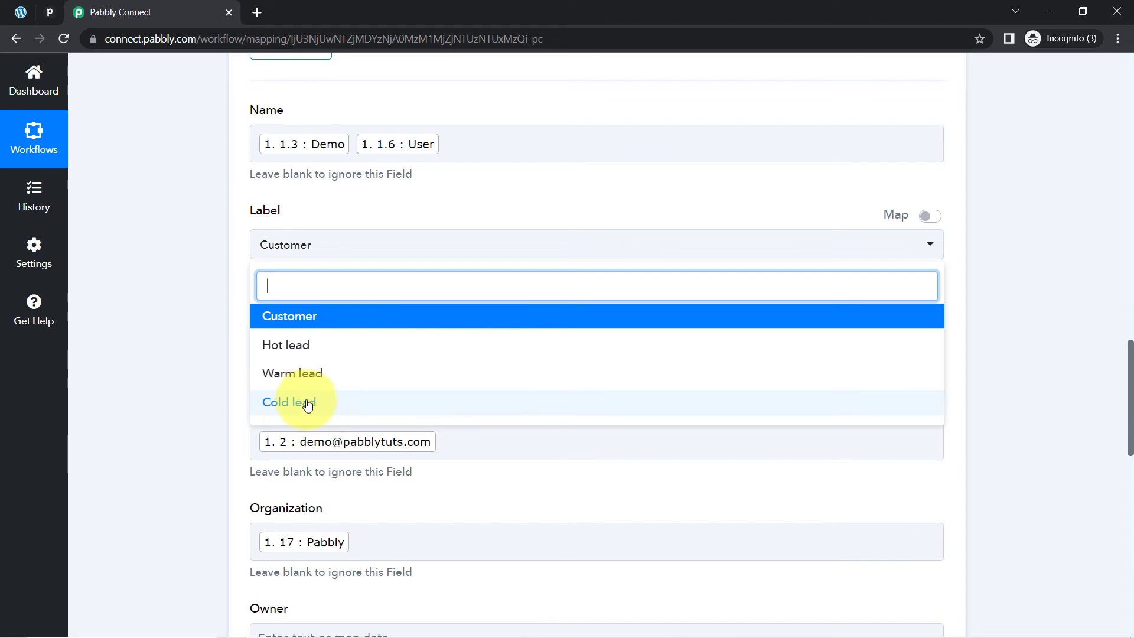
pyautogui.click(221, 345)
# Look over the end of the Create a Person form, and check the People list in Pipedrive before testing
pyautogui.scroll(-10, 222, 354)
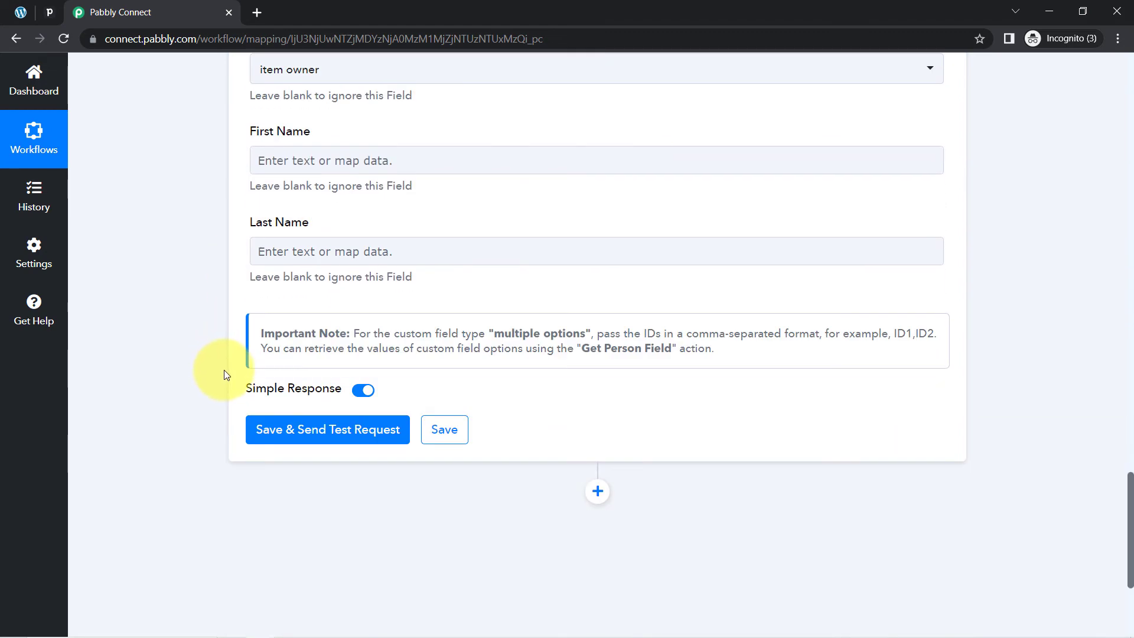
pyautogui.scroll(-3, 225, 370)
pyautogui.scroll(2, 224, 370)
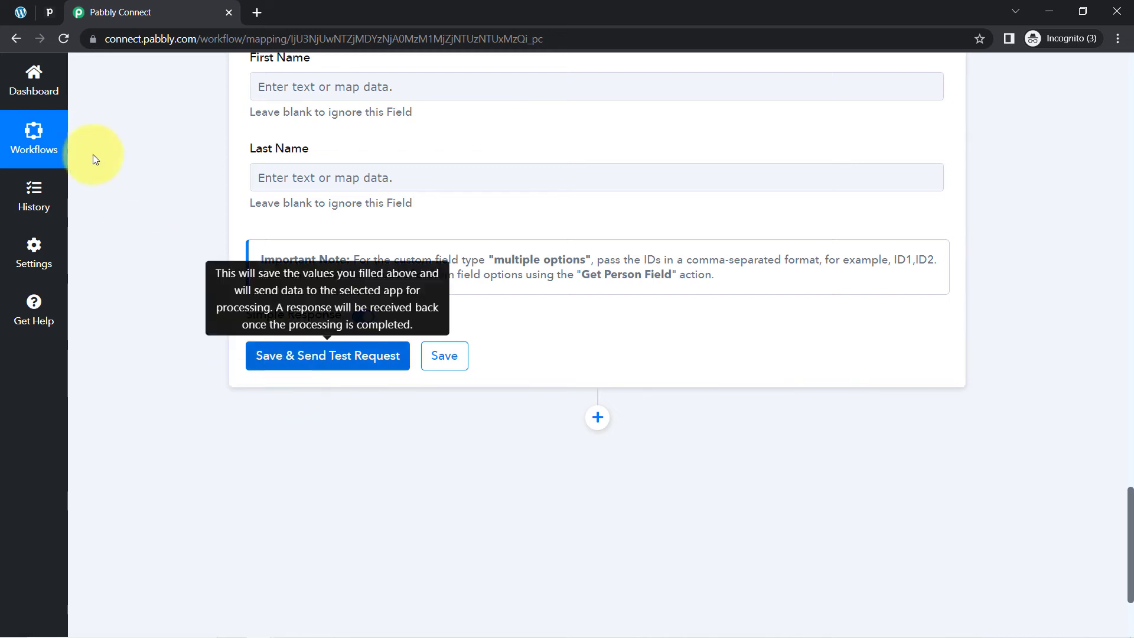
pyautogui.click(45, 10)
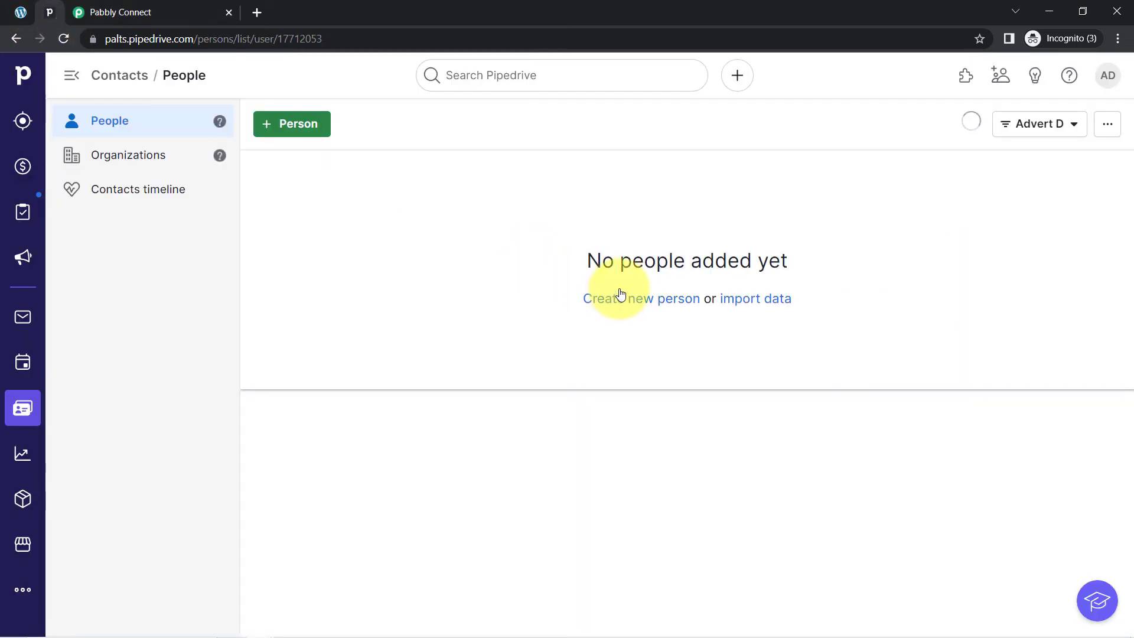
pyautogui.moveTo(602, 260); pyautogui.dragTo(766, 260)
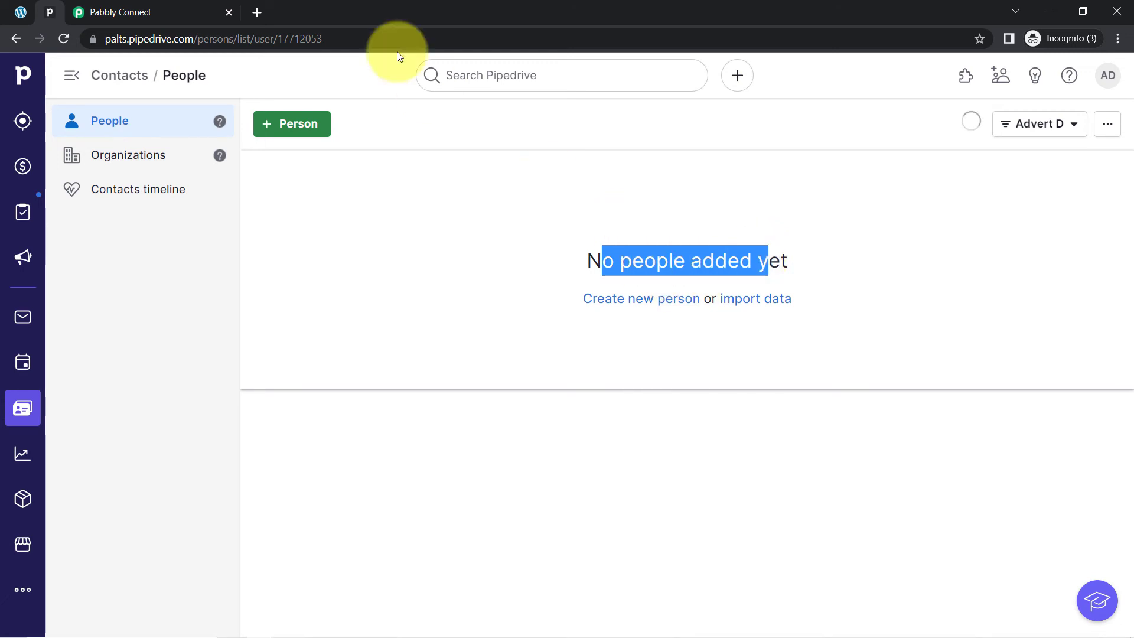
# Return to Pabbly Connect, save and send the Create a Person test request, and examine the Error value in the response
pyautogui.click(118, 12)
pyautogui.click(291, 361)
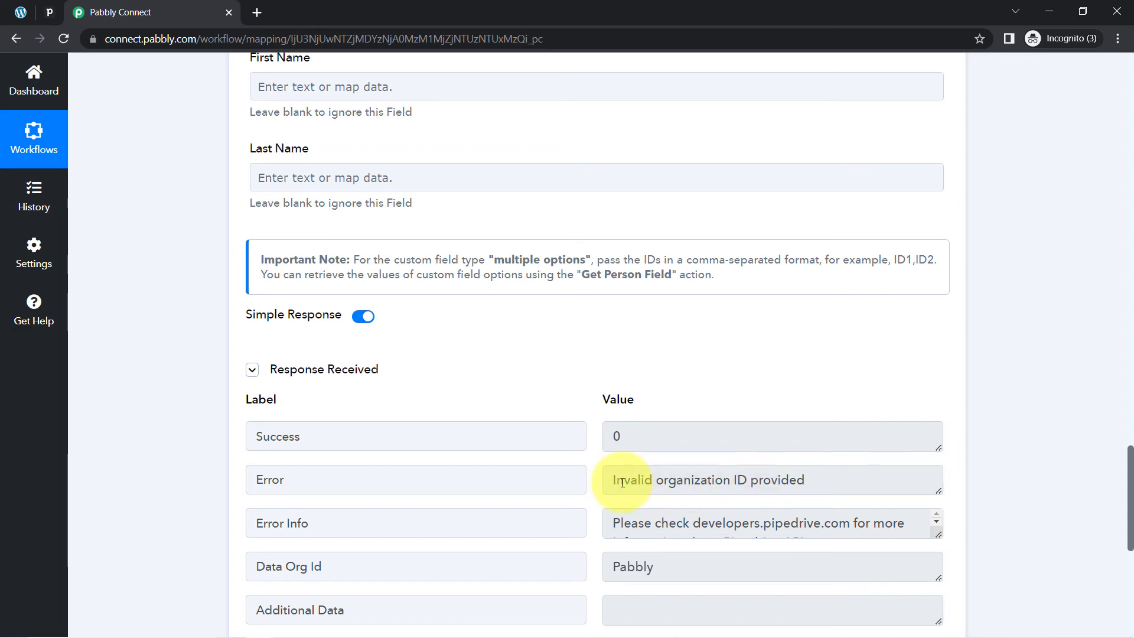
pyautogui.moveTo(624, 479); pyautogui.dragTo(781, 481)
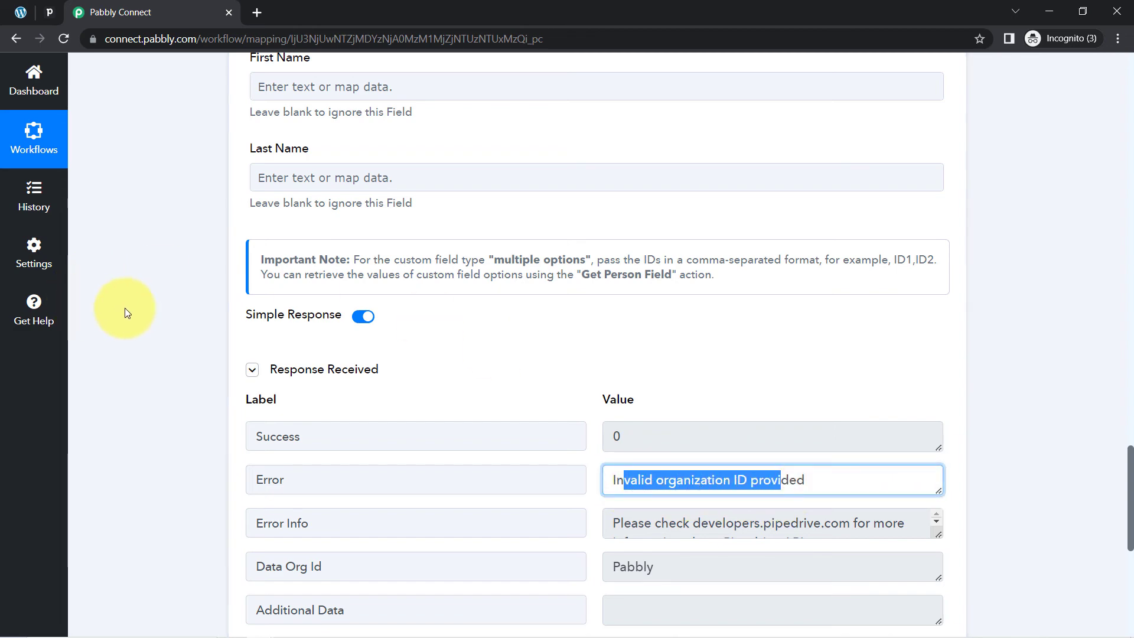
# Remove the mapped value from the Organization field of the Create a Person action, leaving the field blank
pyautogui.scroll(6, 147, 310)
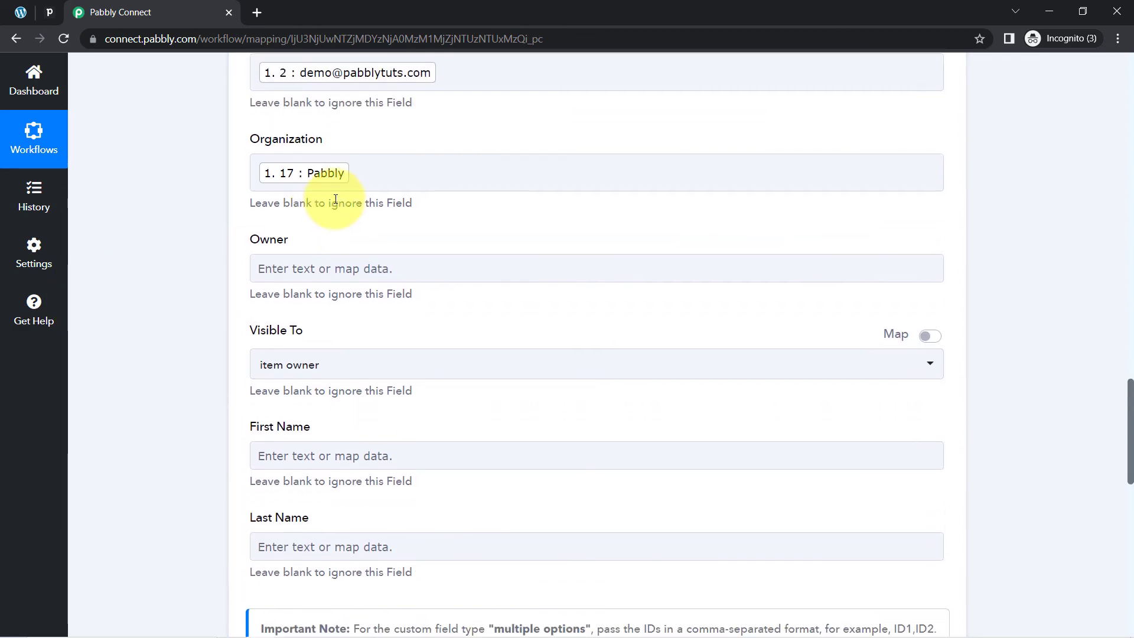
pyautogui.click(316, 178)
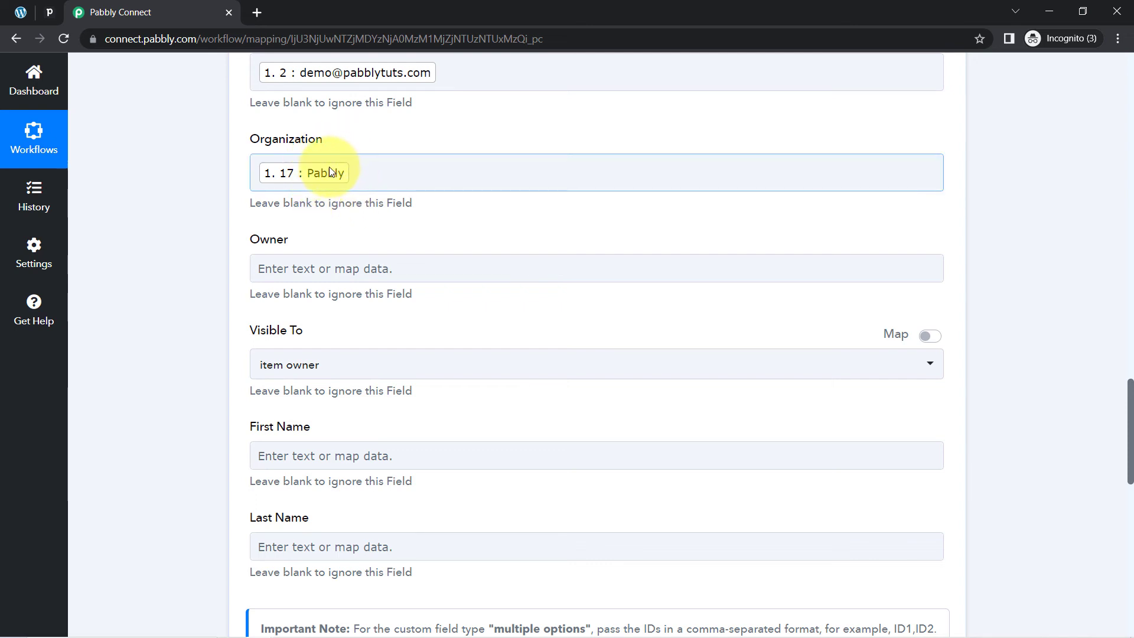
pyautogui.click(363, 169)
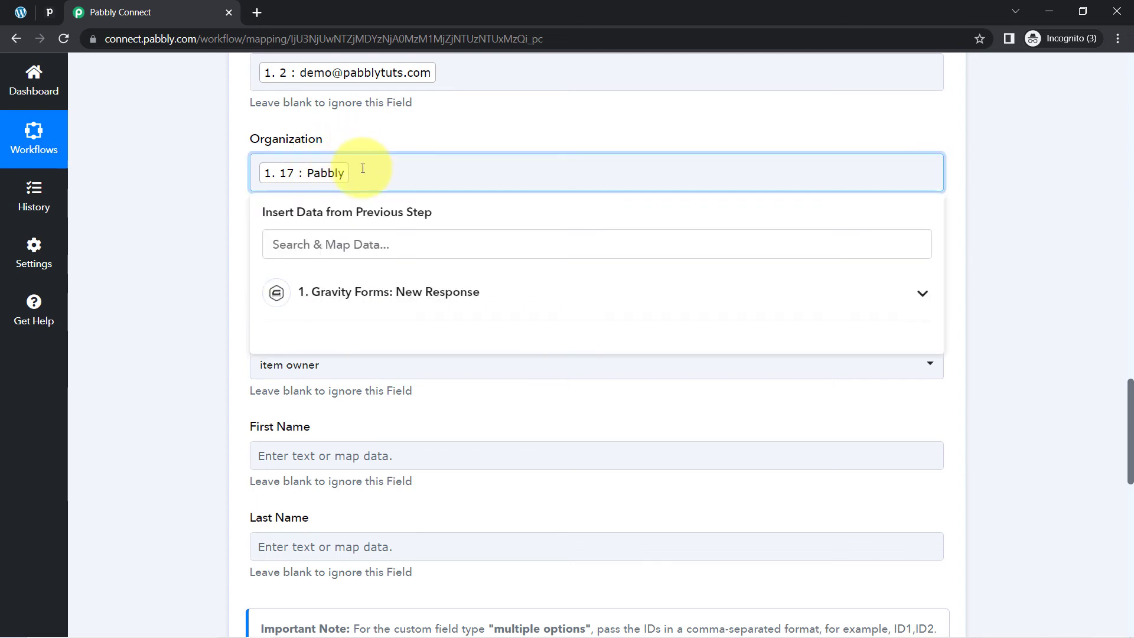
pyautogui.press('BackSpace')
pyautogui.click(214, 383)
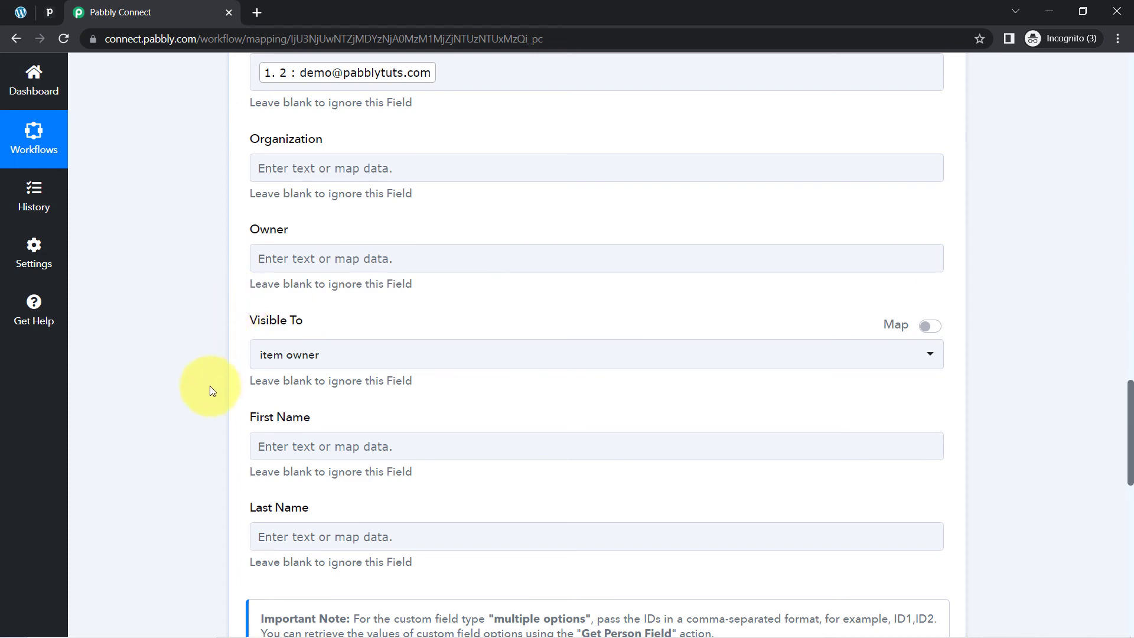
# Save and resend the Create a Person test request, and look through the response received
pyautogui.scroll(-6, 211, 444)
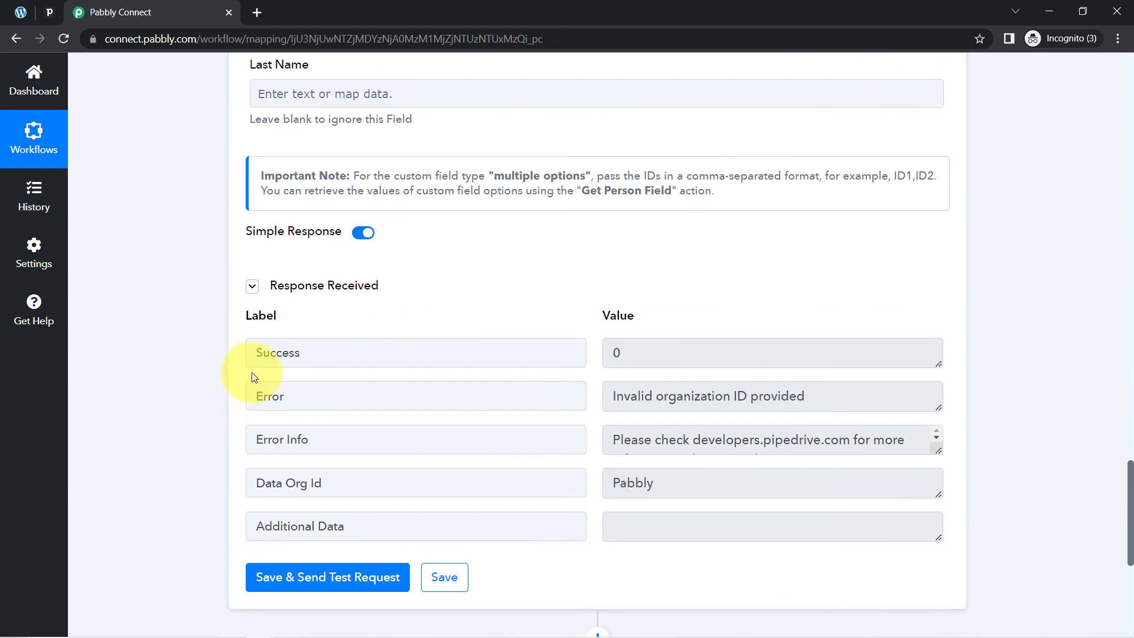
pyautogui.click(308, 577)
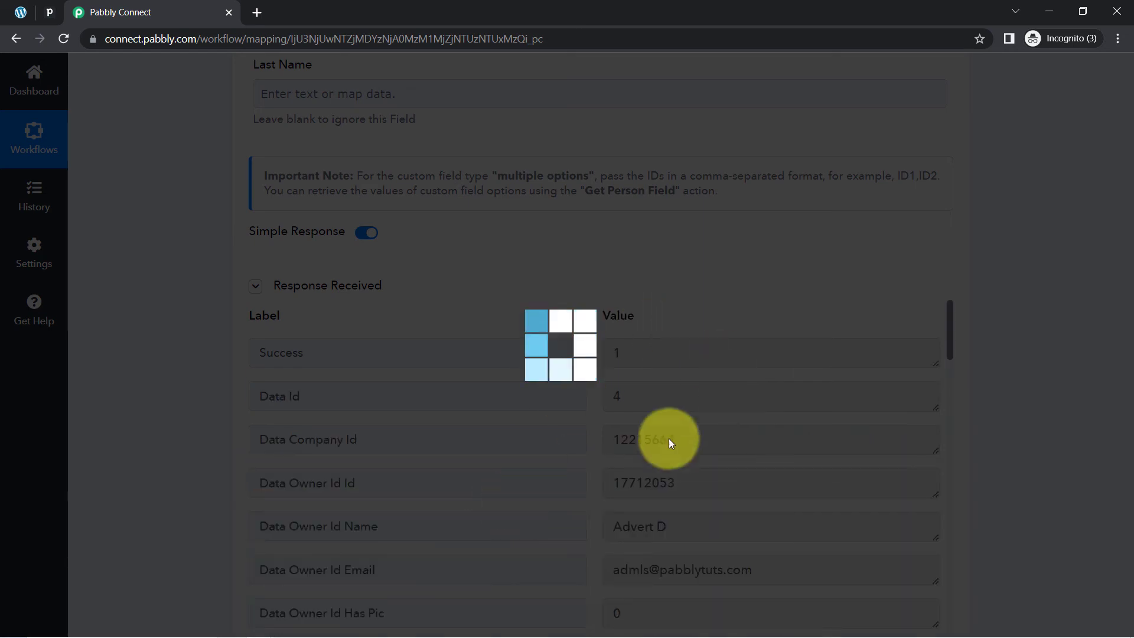
pyautogui.scroll(-15, 665, 337)
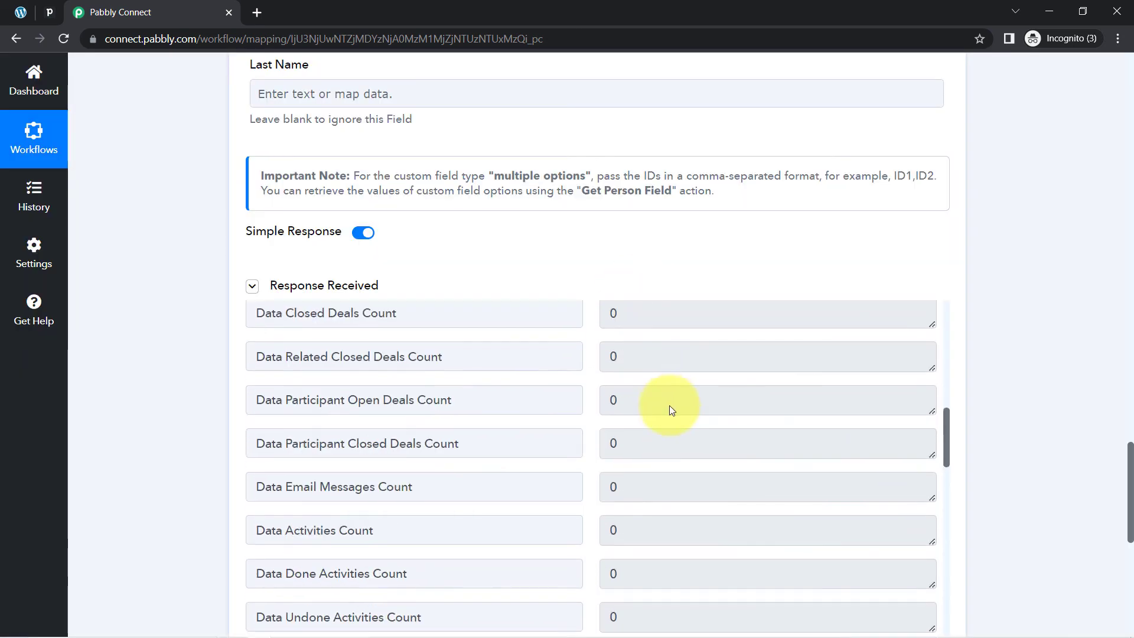
# Switch to Pipedrive and check the new contact's name, label, organization, email and phone in the People list
pyautogui.click(50, 12)
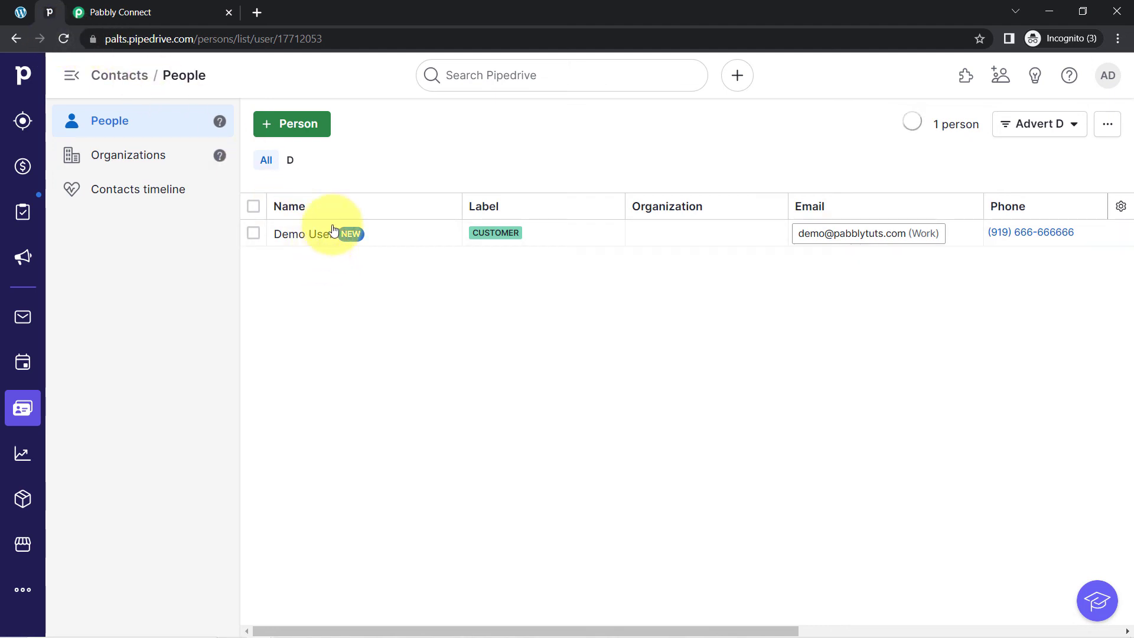
pyautogui.moveTo(318, 237)
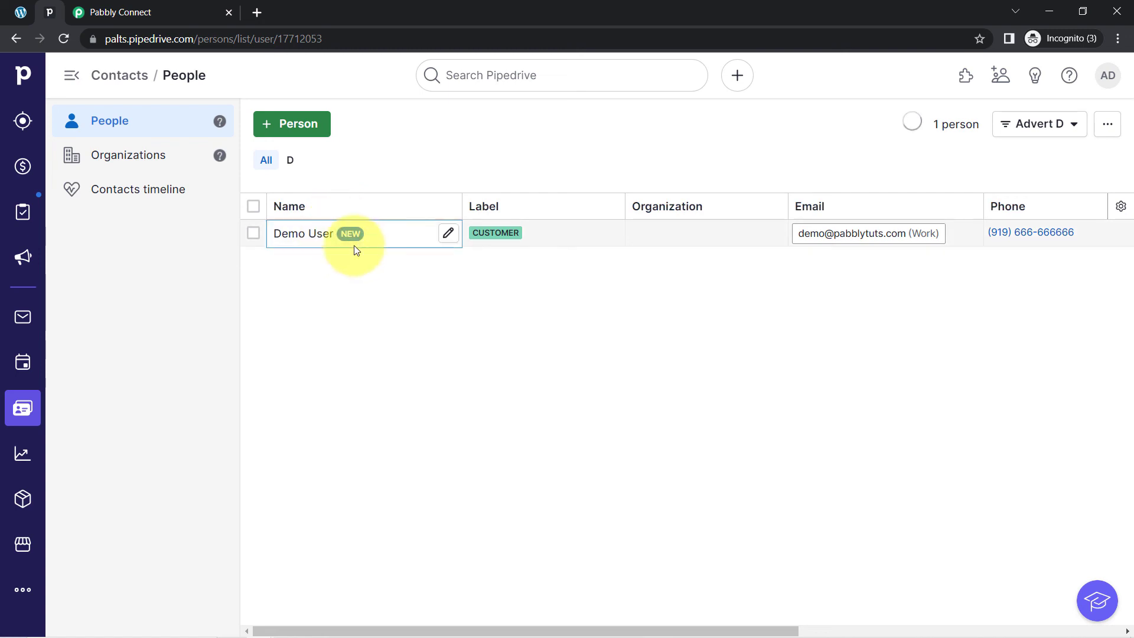
pyautogui.moveTo(135, 39); pyautogui.dragTo(195, 39)
pyautogui.click(273, 283)
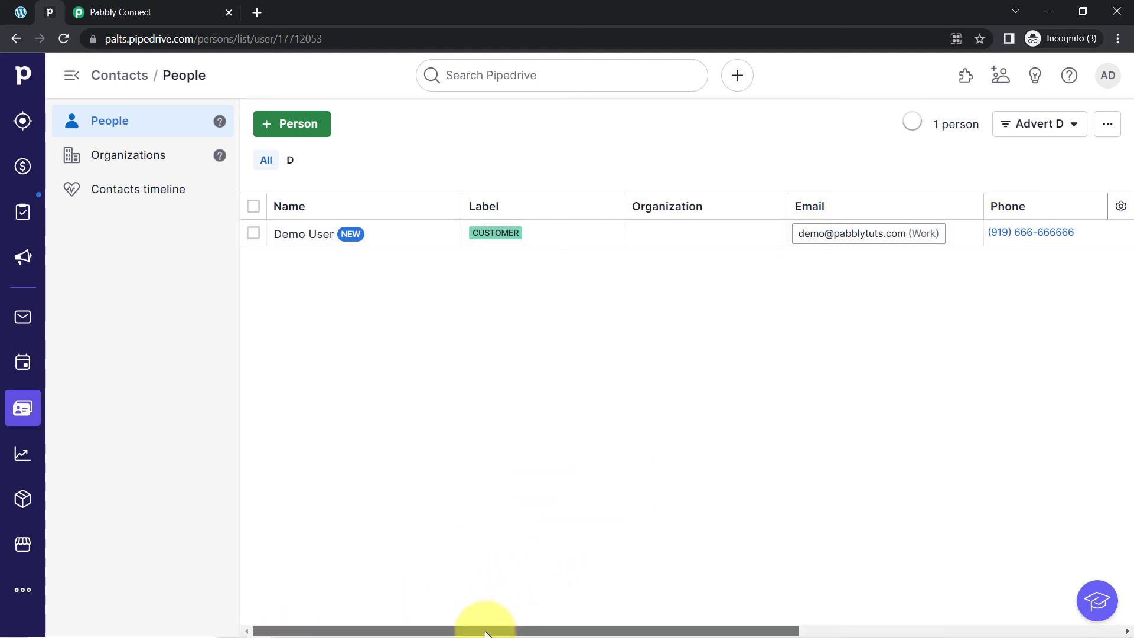
pyautogui.moveTo(486, 630); pyautogui.dragTo(286, 615)
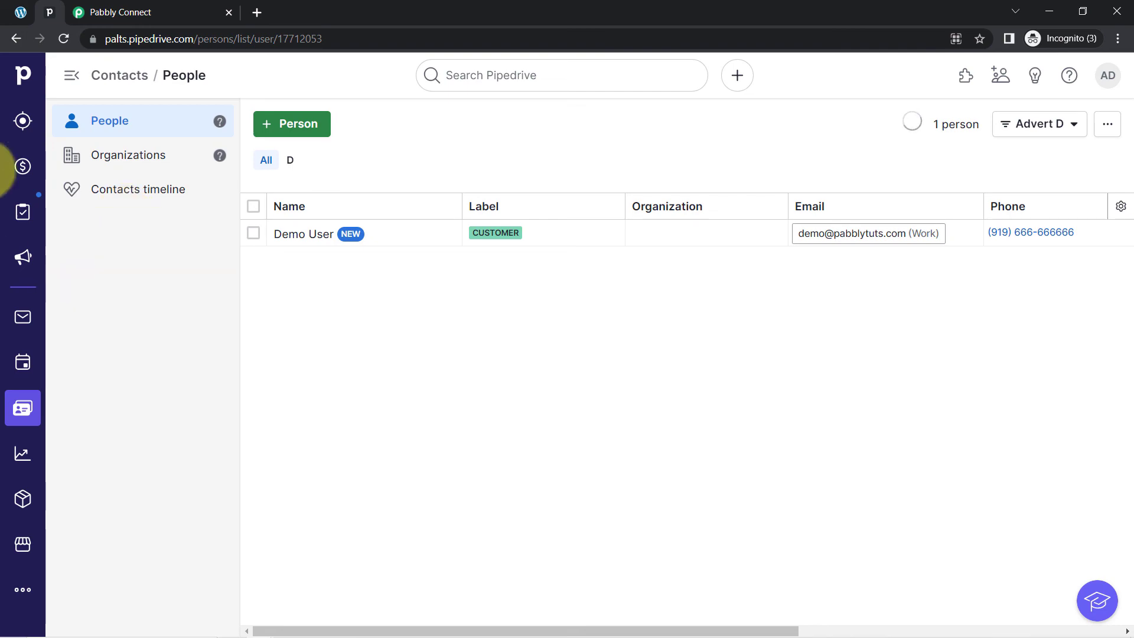
# Return to Pabbly Connect and collapse the Gravity Forms trigger and the Pipedrive action in the workflow
pyautogui.click(120, 12)
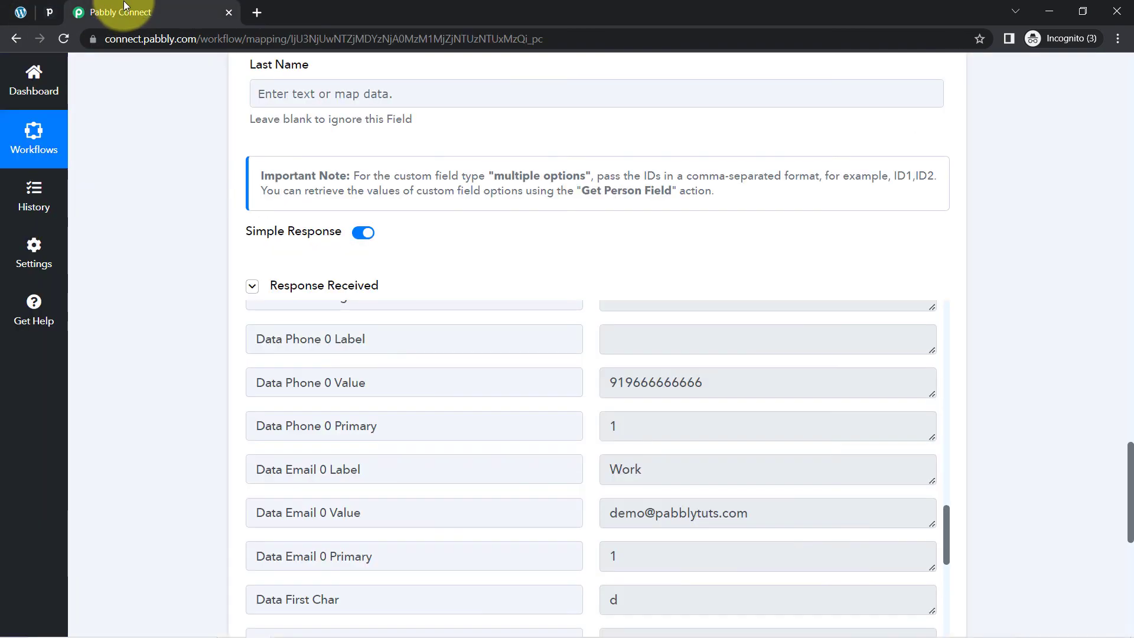
pyautogui.moveTo(1130, 455); pyautogui.dragTo(1106, 52)
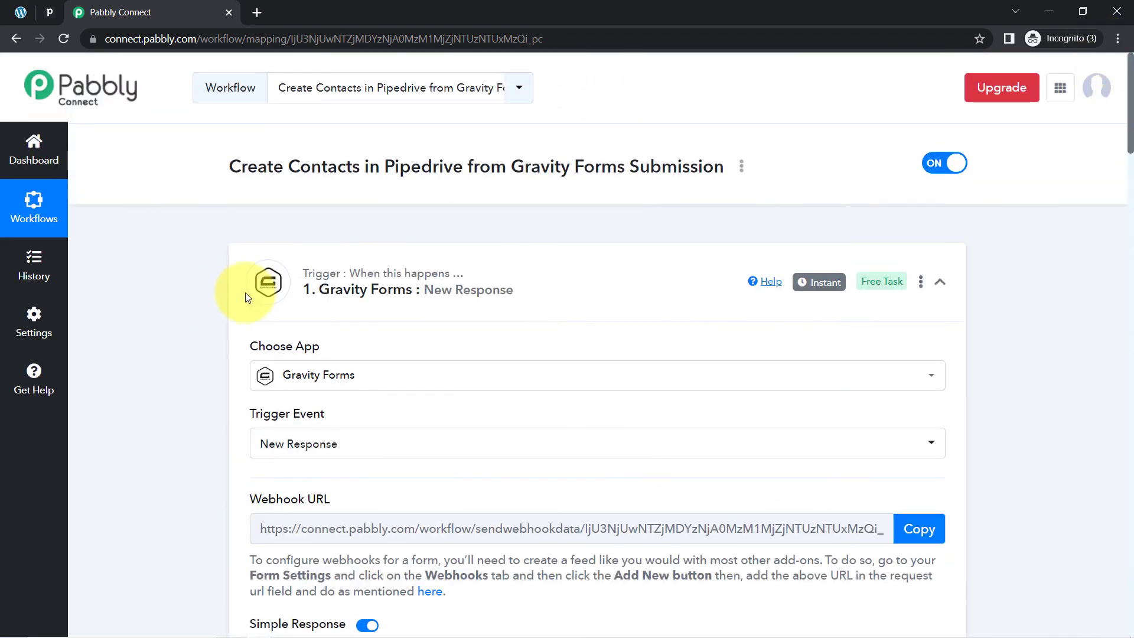
pyautogui.click(310, 292)
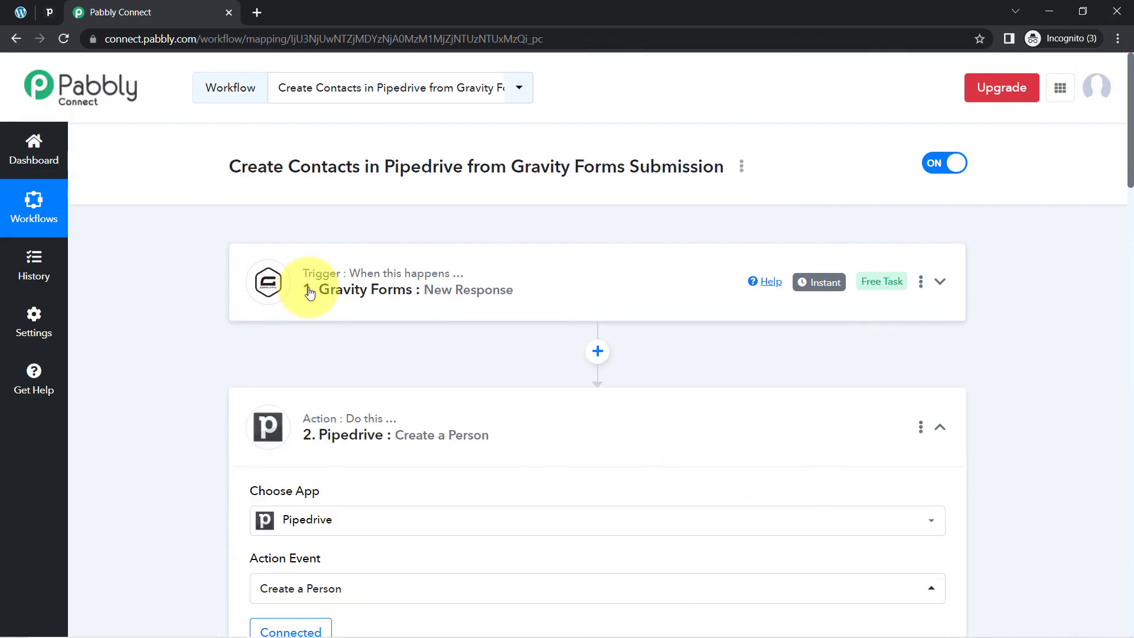
pyautogui.click(355, 444)
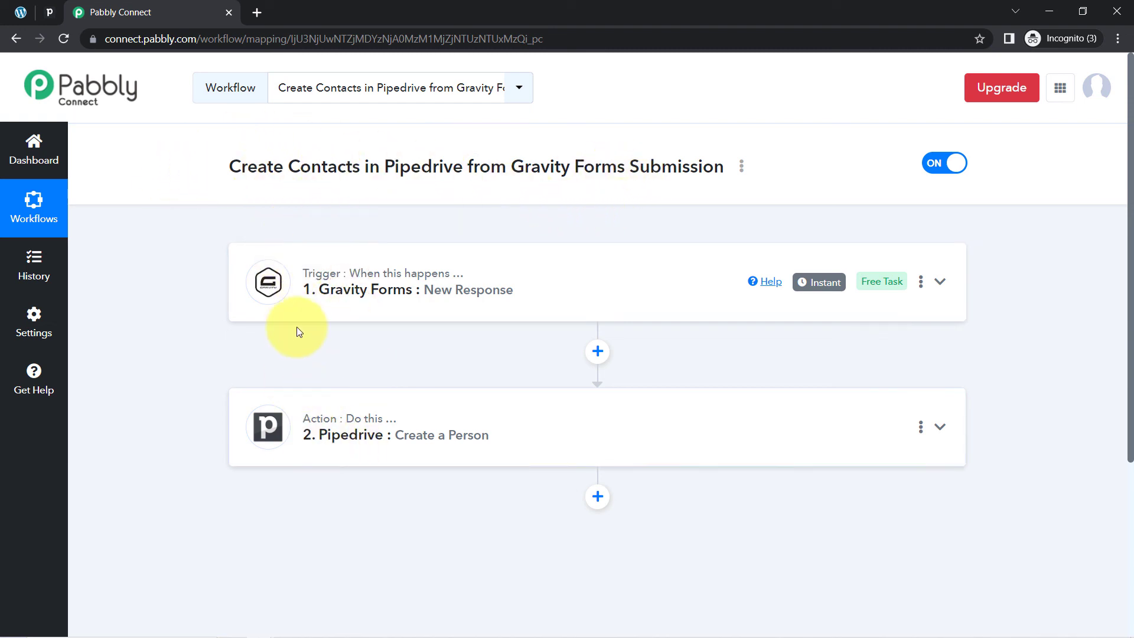
# Copy the share link of the Create Contacts in Pipedrive from Gravity Forms Submission workflow and close the sharing dialog
pyautogui.click(741, 169)
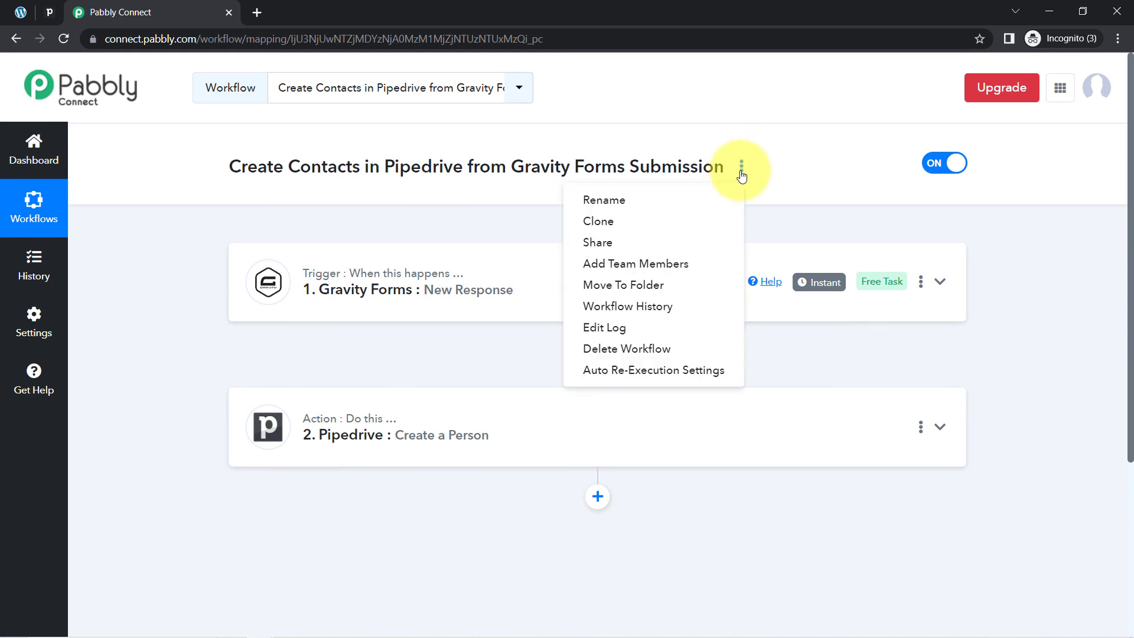
pyautogui.click(595, 242)
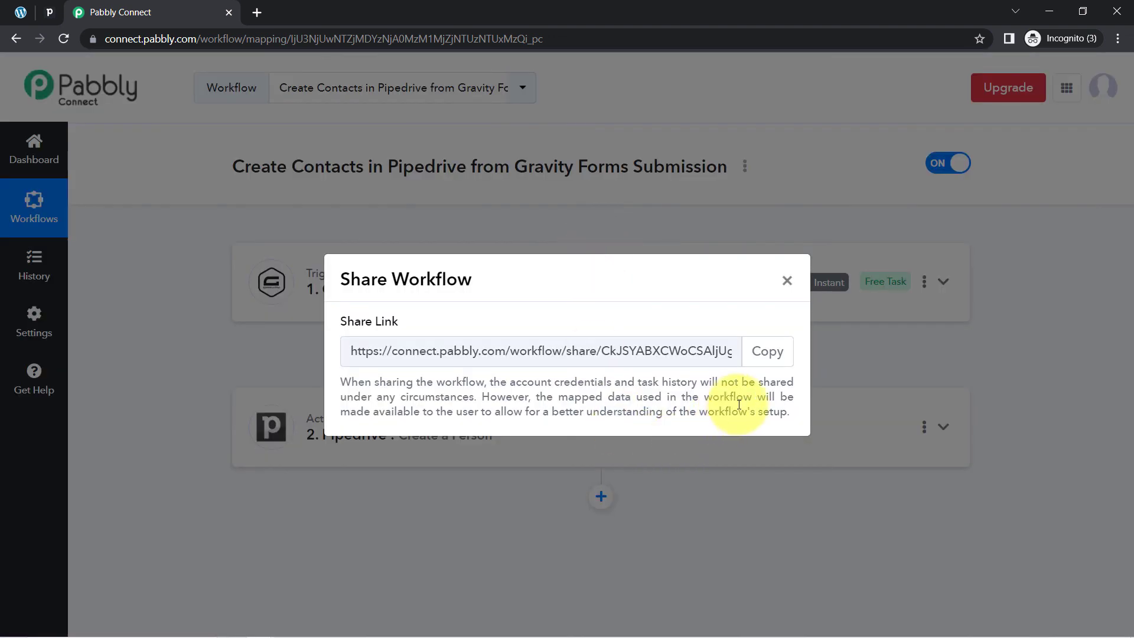
pyautogui.click(763, 351)
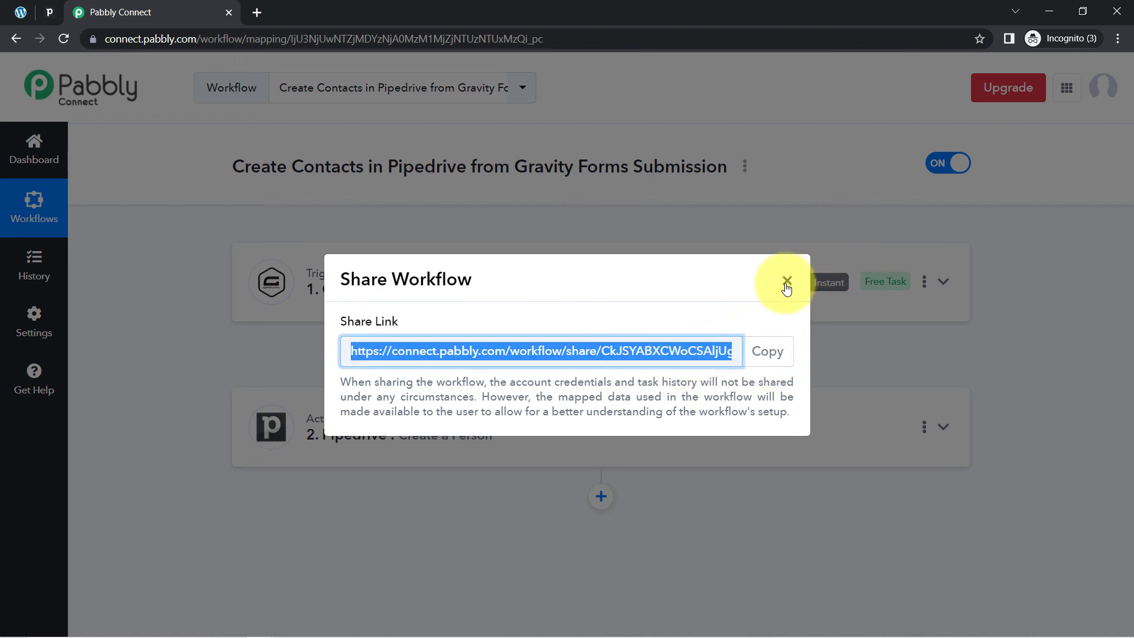
pyautogui.click(787, 283)
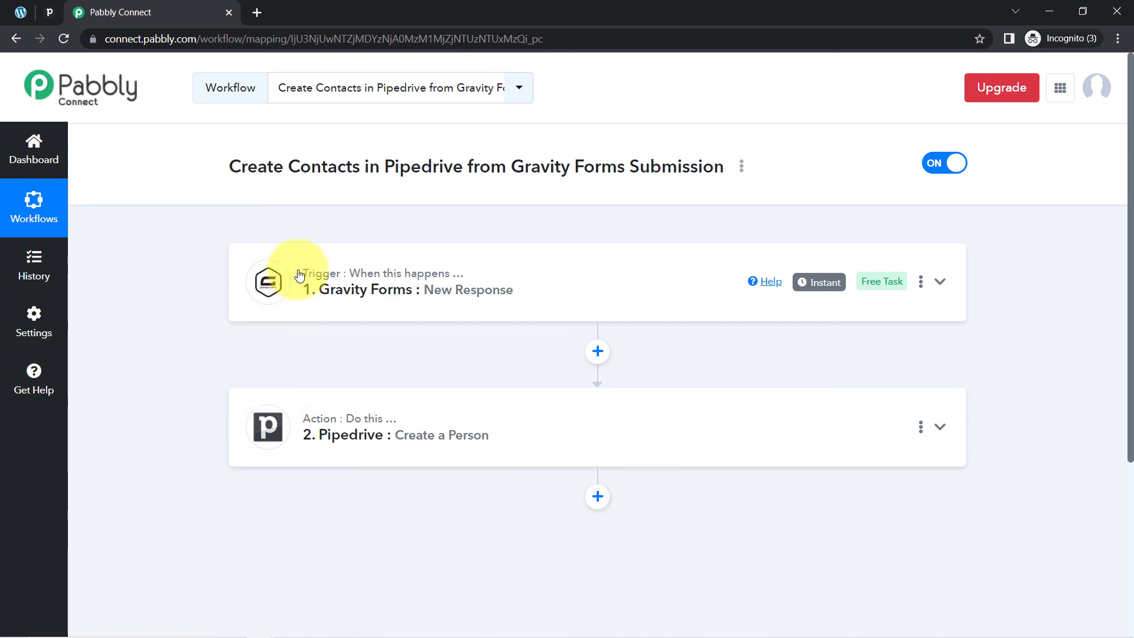